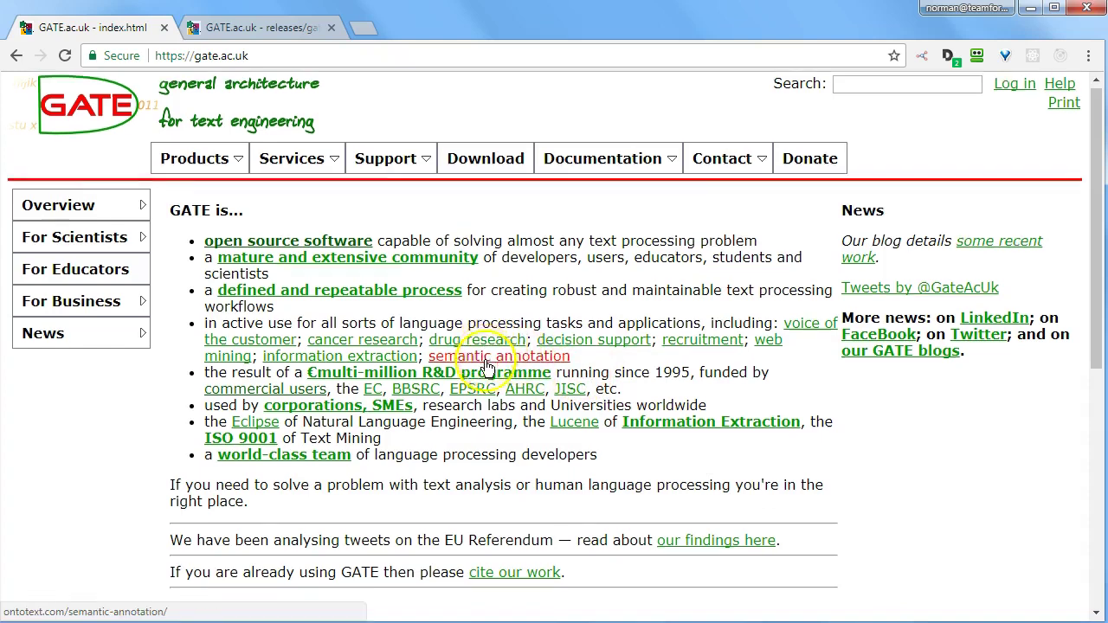
Step: Look over the ANNIE application and its Language Resources in the GATE resource tree
{"action": "scroll", "coordinate": [498, 362], "scroll_direction": "down", "scroll_amount": 4}
{"action": "scroll", "coordinate": [489, 389], "scroll_direction": "up", "scroll_amount": 4}
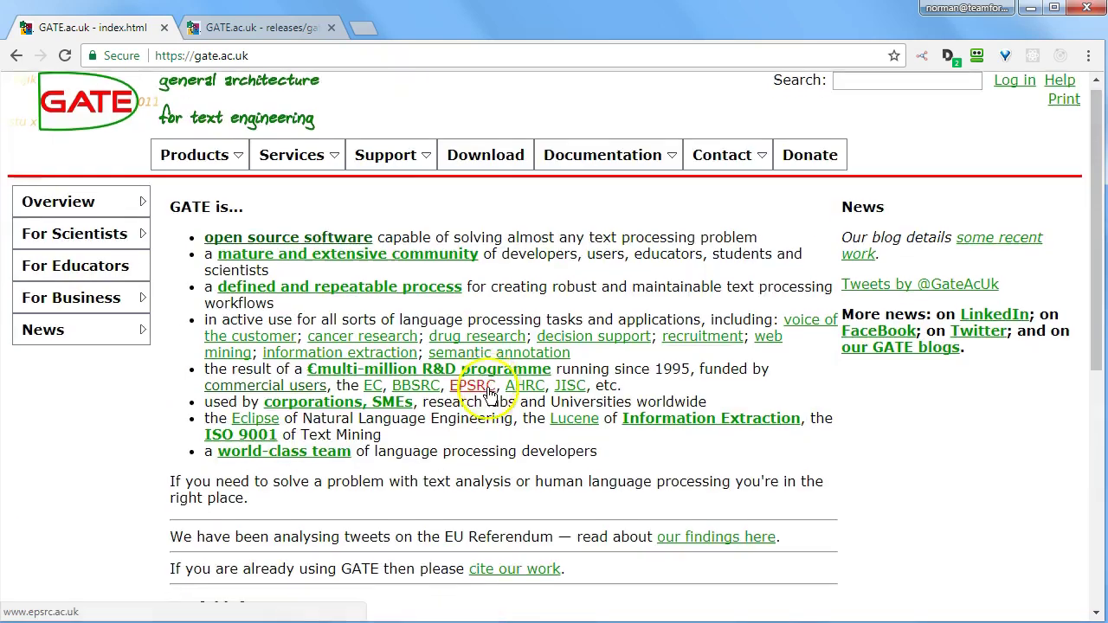
{"action": "scroll", "coordinate": [485, 364], "scroll_direction": "down", "scroll_amount": 3}
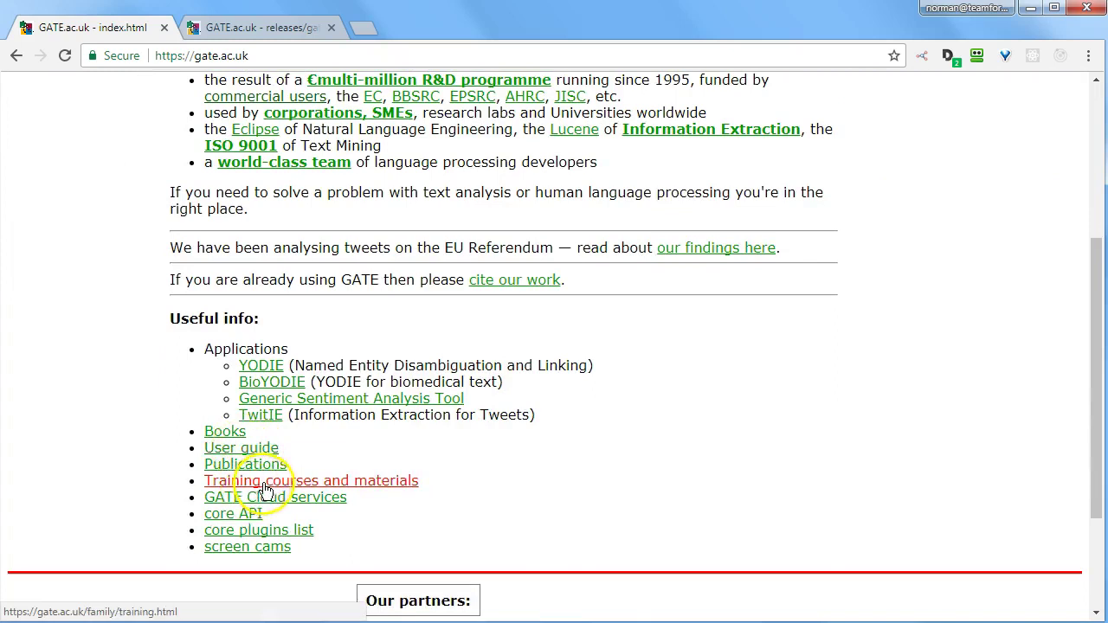
{"action": "scroll", "coordinate": [359, 487], "scroll_direction": "up", "scroll_amount": 3}
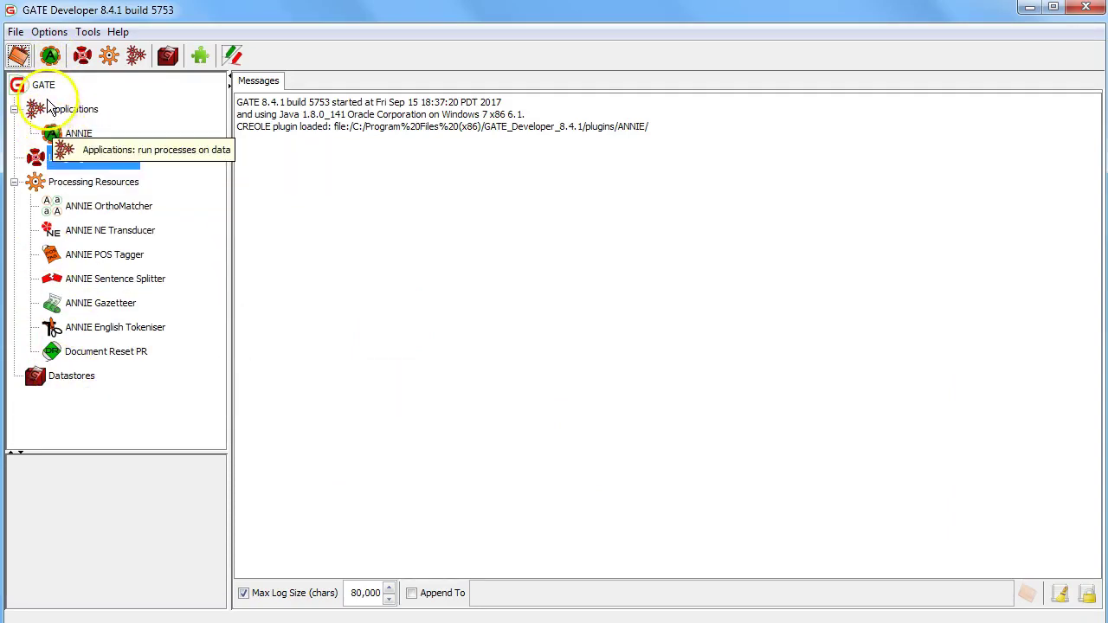
{"action": "left_click", "coordinate": [49, 132]}
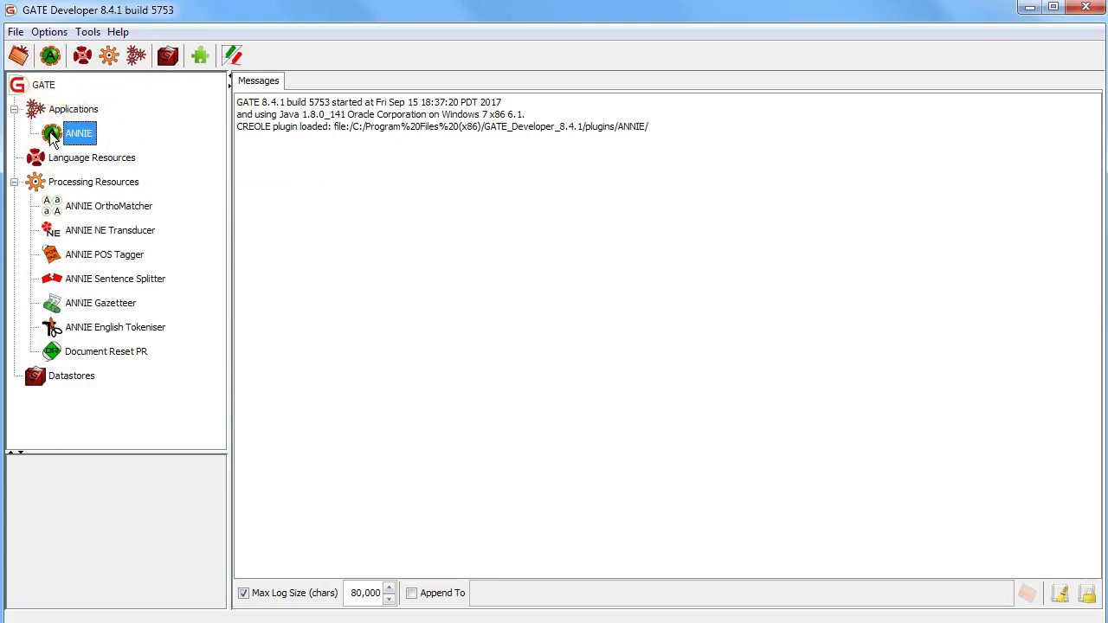
{"action": "left_click", "coordinate": [38, 159]}
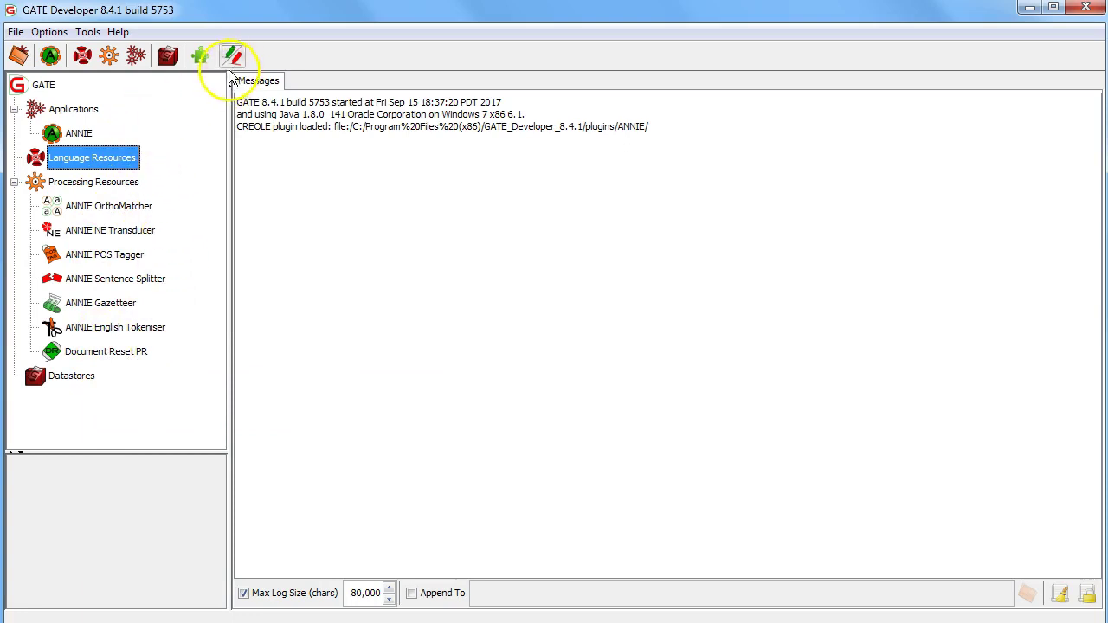
Step: Open the CREOLE Plugin Manager, scroll to the end of the plugin list, and close it
{"action": "left_click", "coordinate": [200, 55]}
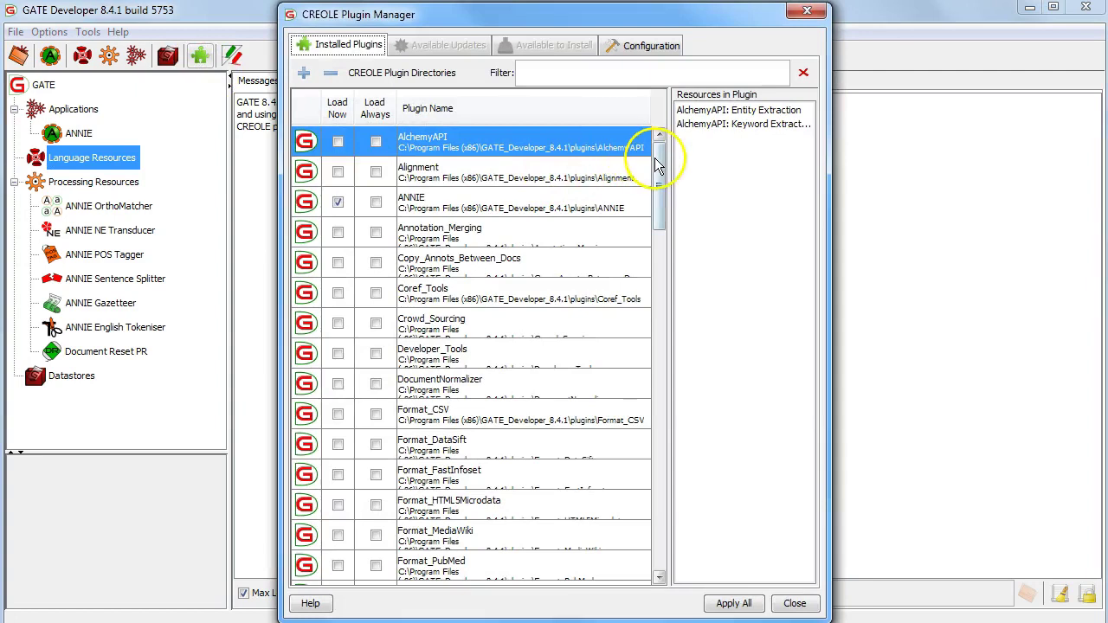
{"action": "left_click_drag", "start_coordinate": [657, 169], "coordinate": [684, 534]}
{"action": "left_click", "coordinate": [794, 604]}
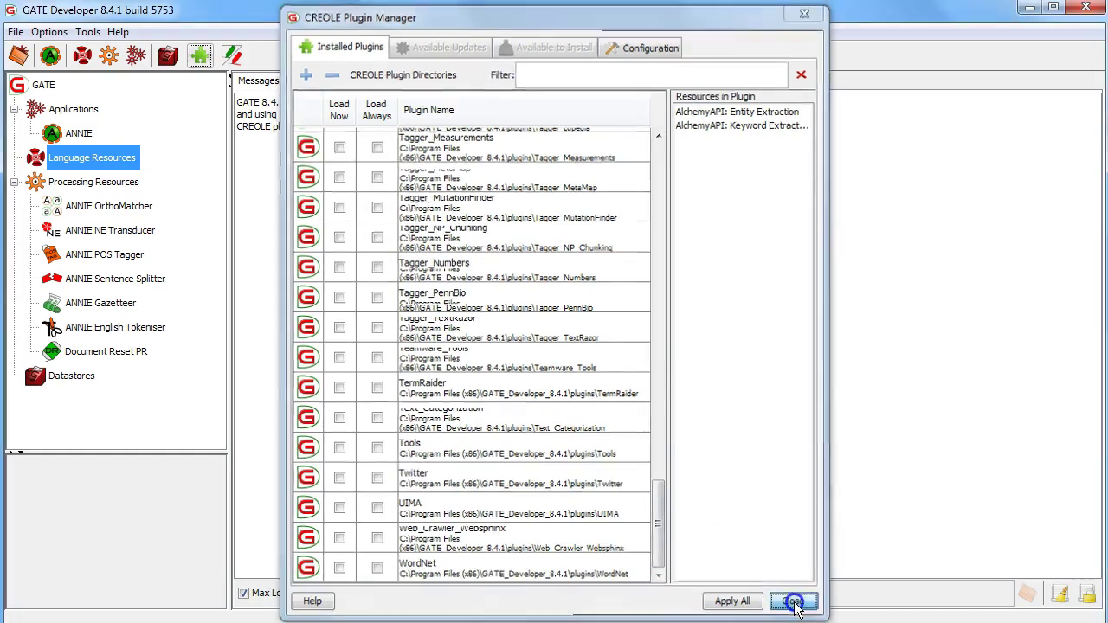
{"action": "left_click", "coordinate": [110, 165]}
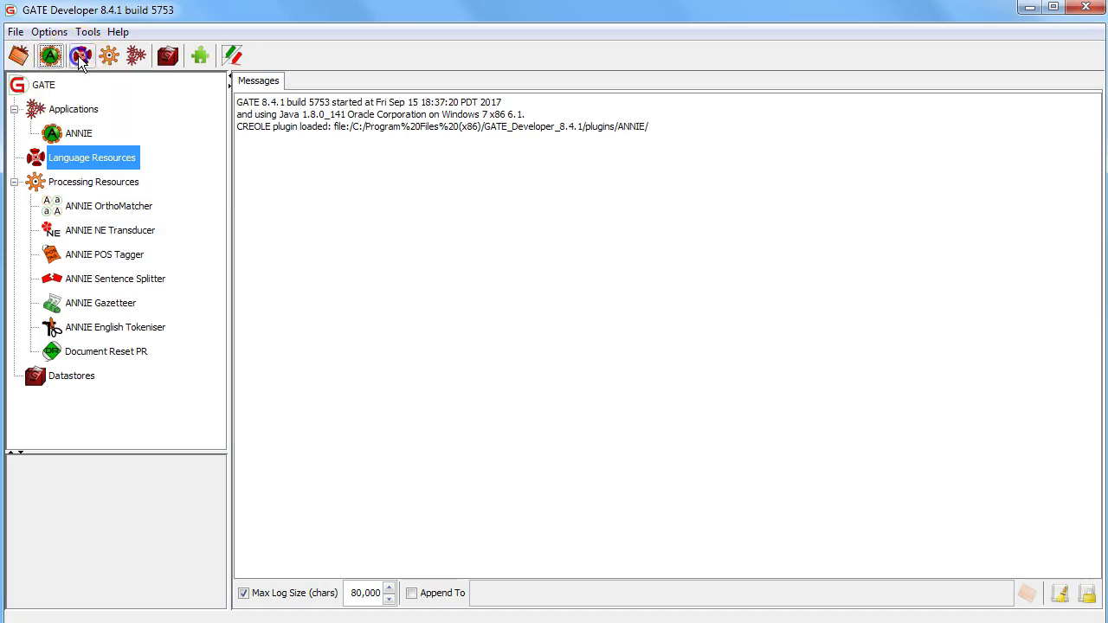
Step: Glance over the toolbar, then reopen the CREOLE Plugin Manager and close it again
{"action": "mouse_move", "coordinate": [82, 59]}
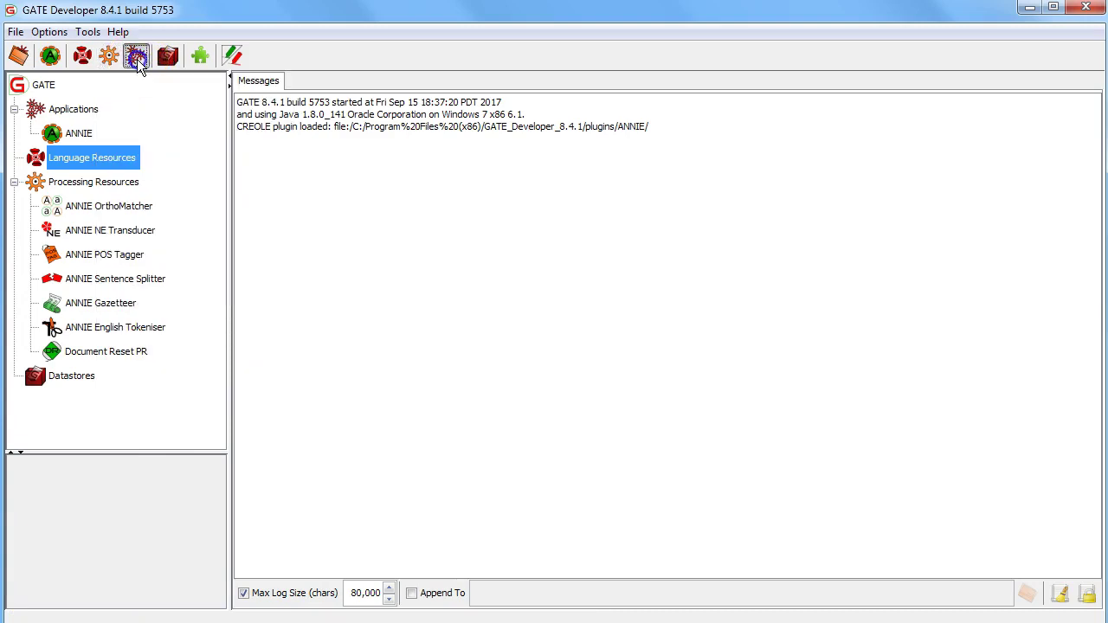
{"action": "mouse_move", "coordinate": [139, 67]}
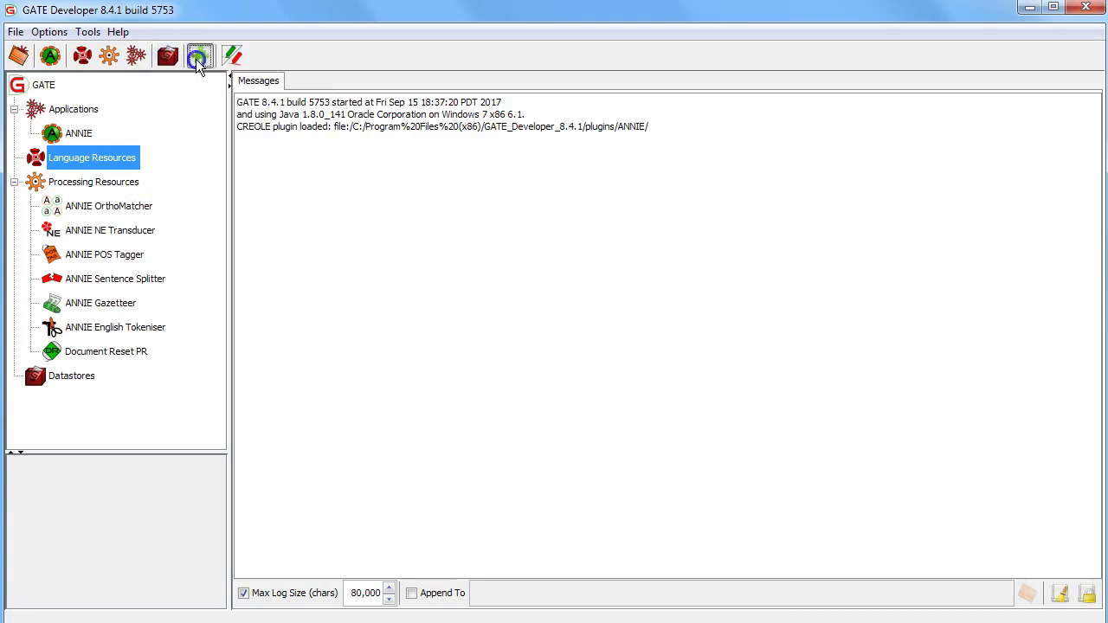
{"action": "left_click", "coordinate": [199, 55]}
{"action": "left_click", "coordinate": [800, 12]}
Step: Open the Annotation Diff tool, then close its window
{"action": "left_click", "coordinate": [235, 58]}
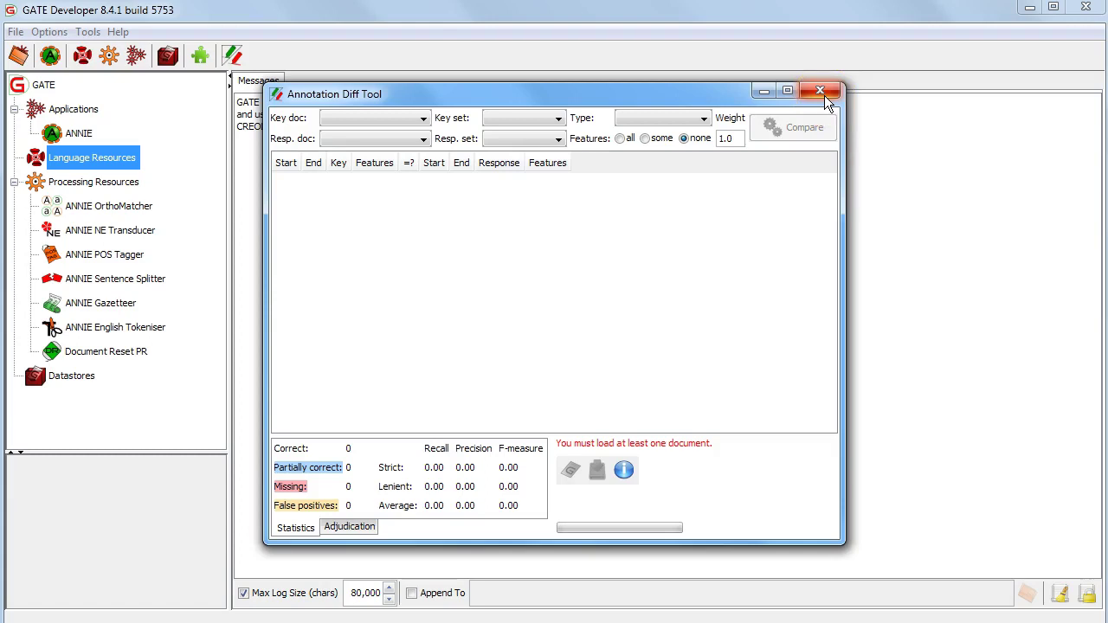
{"action": "left_click", "coordinate": [824, 95]}
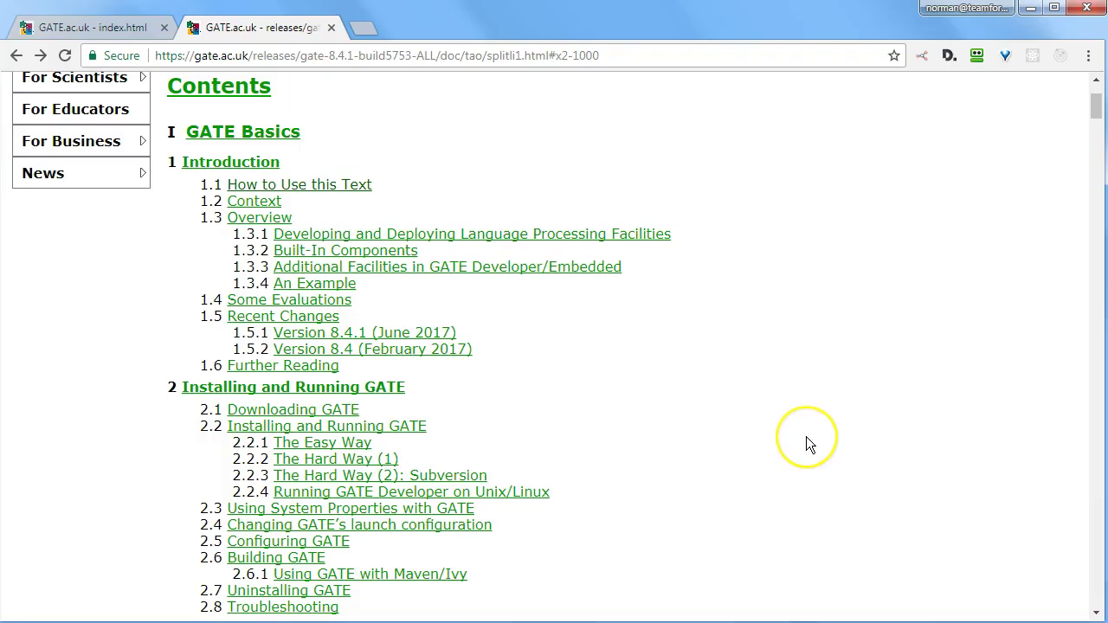
Step: Scroll the GATE user guide contents down to the Parsers and Machine Learning chapters
{"action": "scroll", "coordinate": [806, 437], "scroll_direction": "down", "scroll_amount": 5}
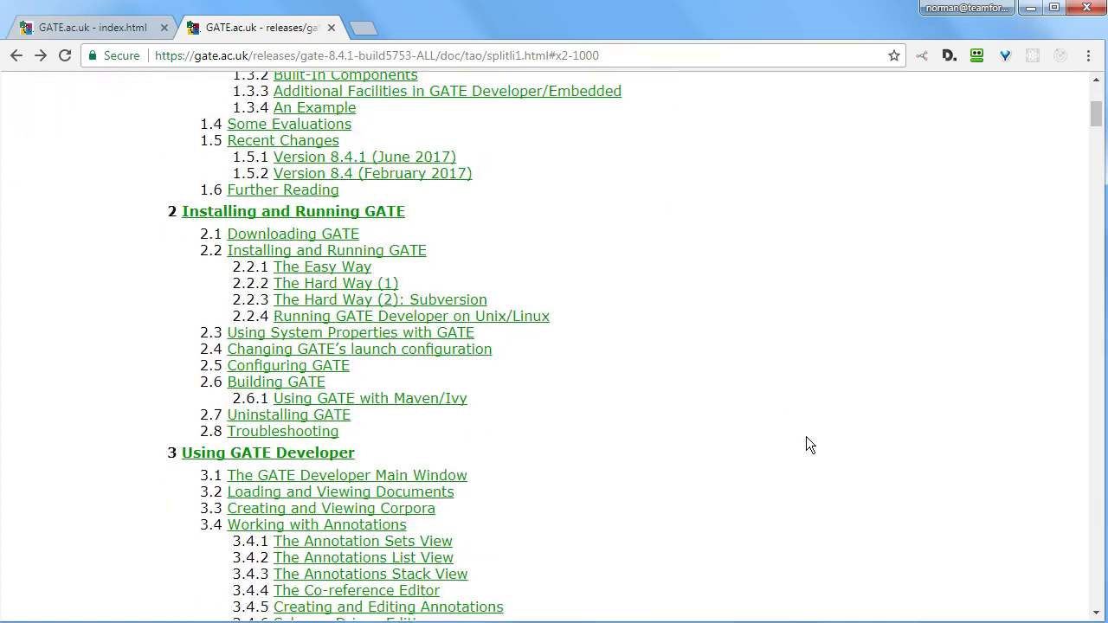
{"action": "scroll", "coordinate": [806, 445], "scroll_direction": "down", "scroll_amount": 8}
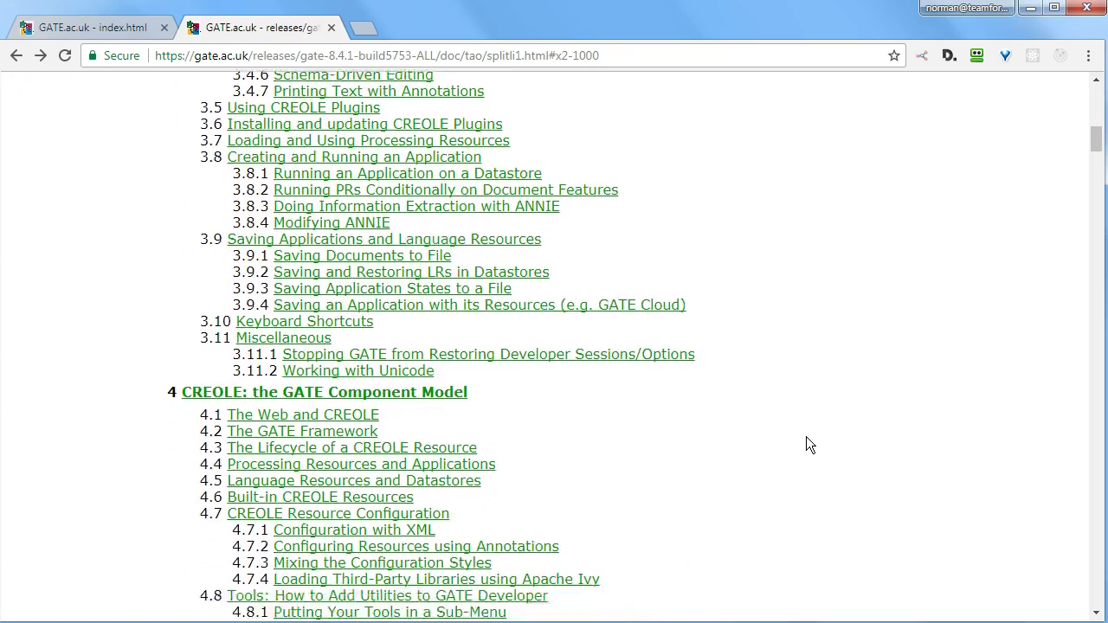
{"action": "scroll", "coordinate": [806, 436], "scroll_direction": "down", "scroll_amount": 9}
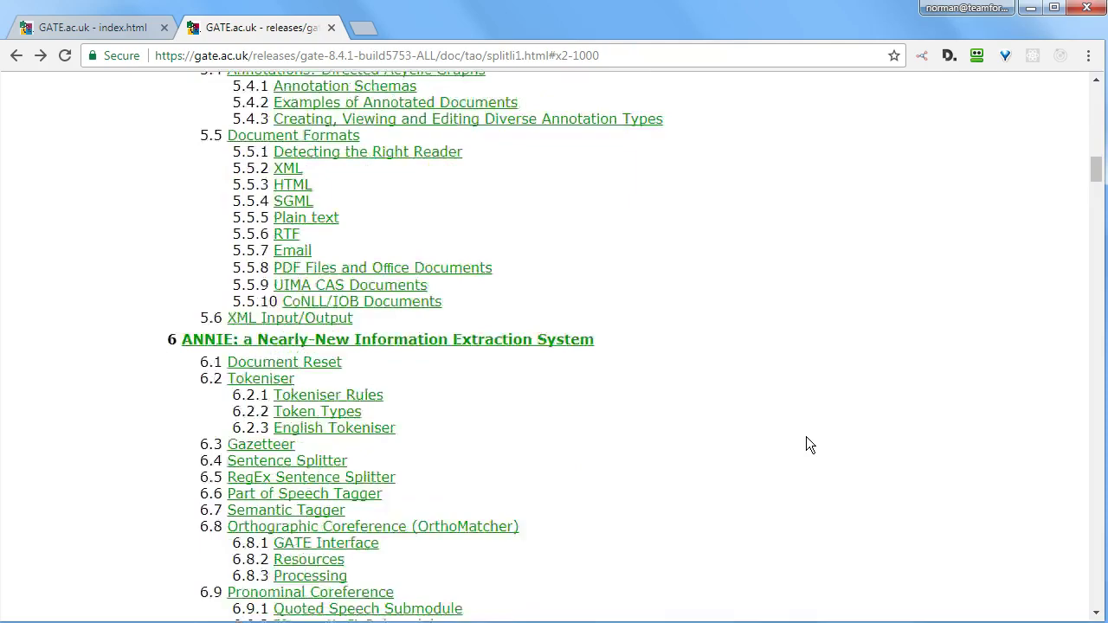
{"action": "scroll", "coordinate": [806, 436], "scroll_direction": "down", "scroll_amount": 19}
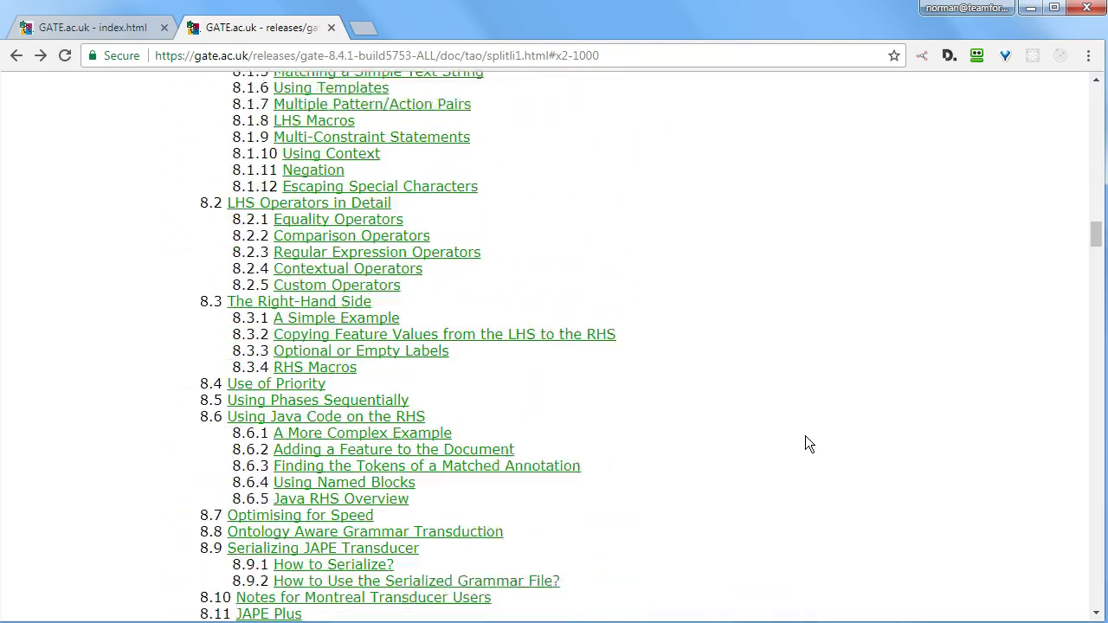
{"action": "scroll", "coordinate": [804, 444], "scroll_direction": "down", "scroll_amount": 18}
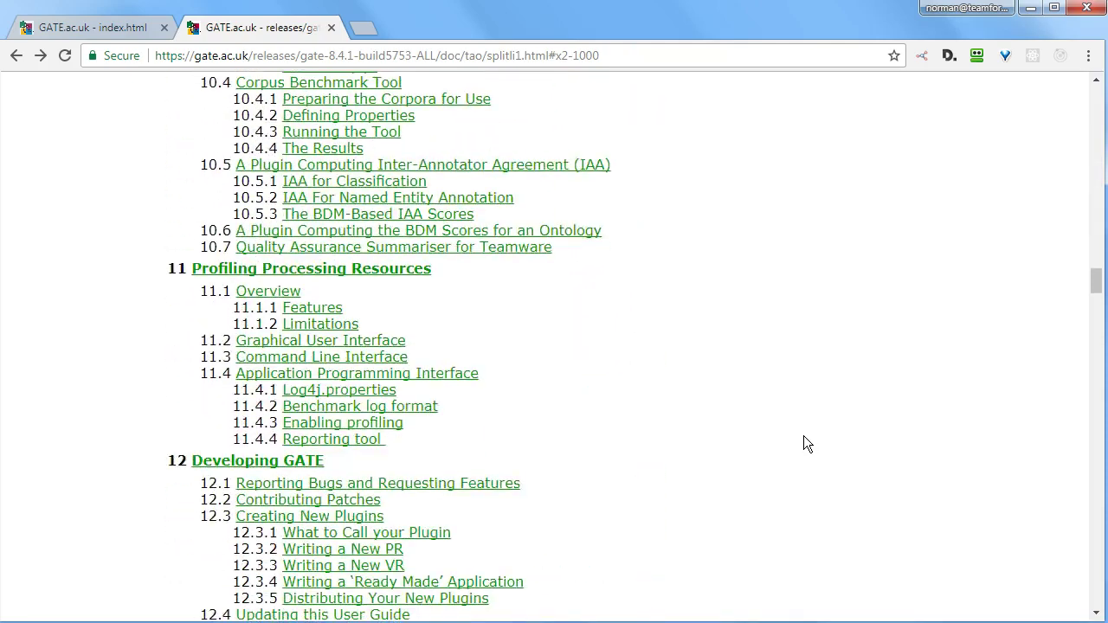
{"action": "scroll", "coordinate": [803, 436], "scroll_direction": "down", "scroll_amount": 12}
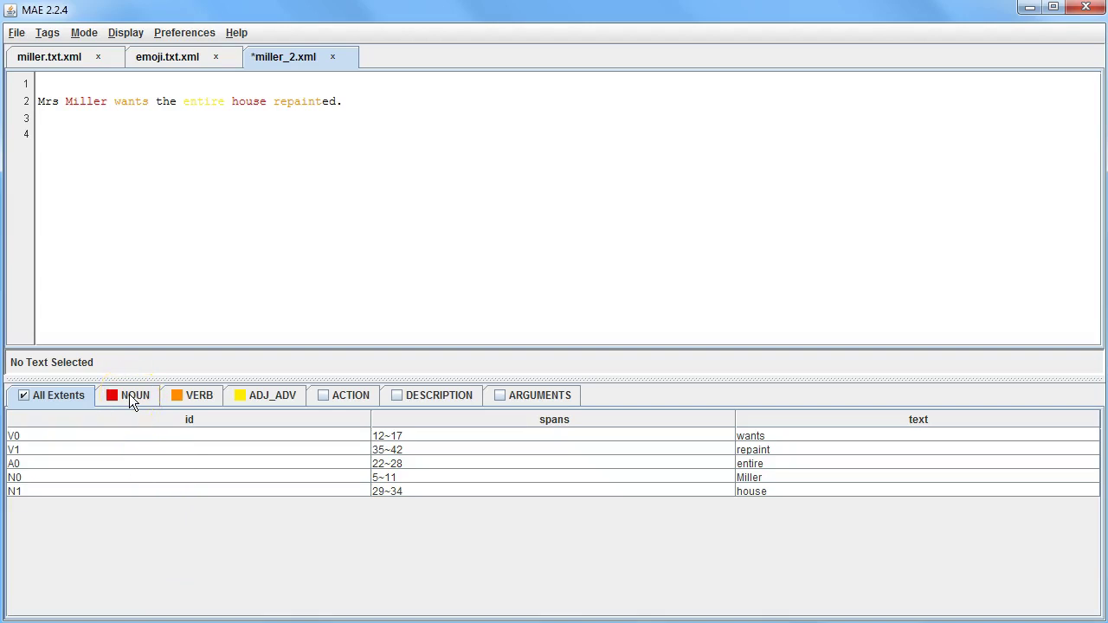
Step: Filter the extent list to NOUN, VERB, then ADJ_ADV, and return to All Extents
{"action": "left_click", "coordinate": [129, 397]}
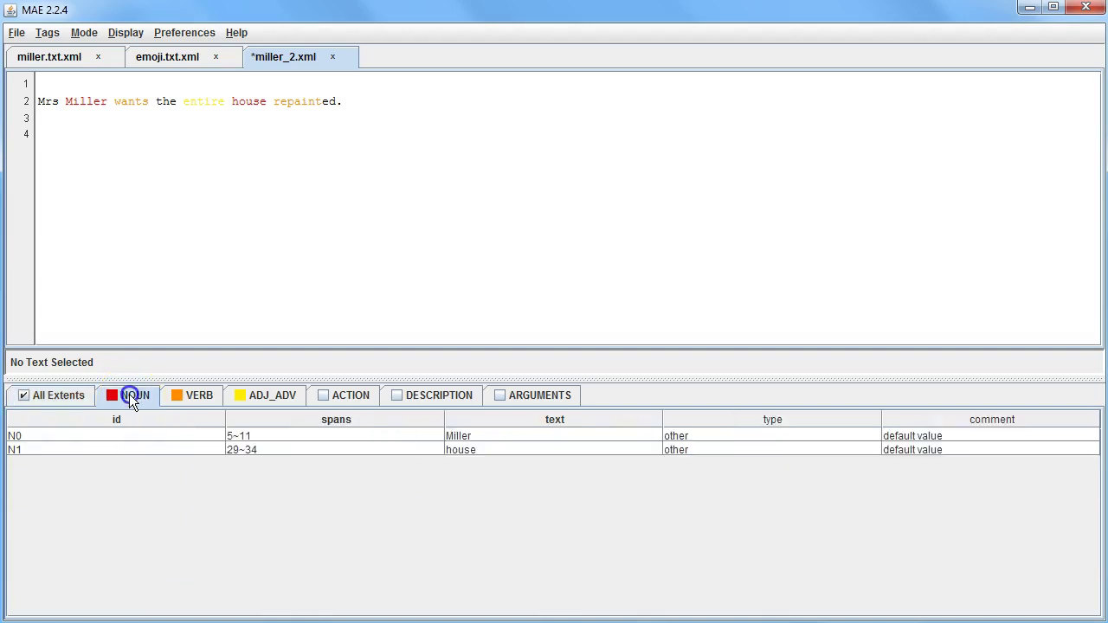
{"action": "left_click", "coordinate": [191, 395]}
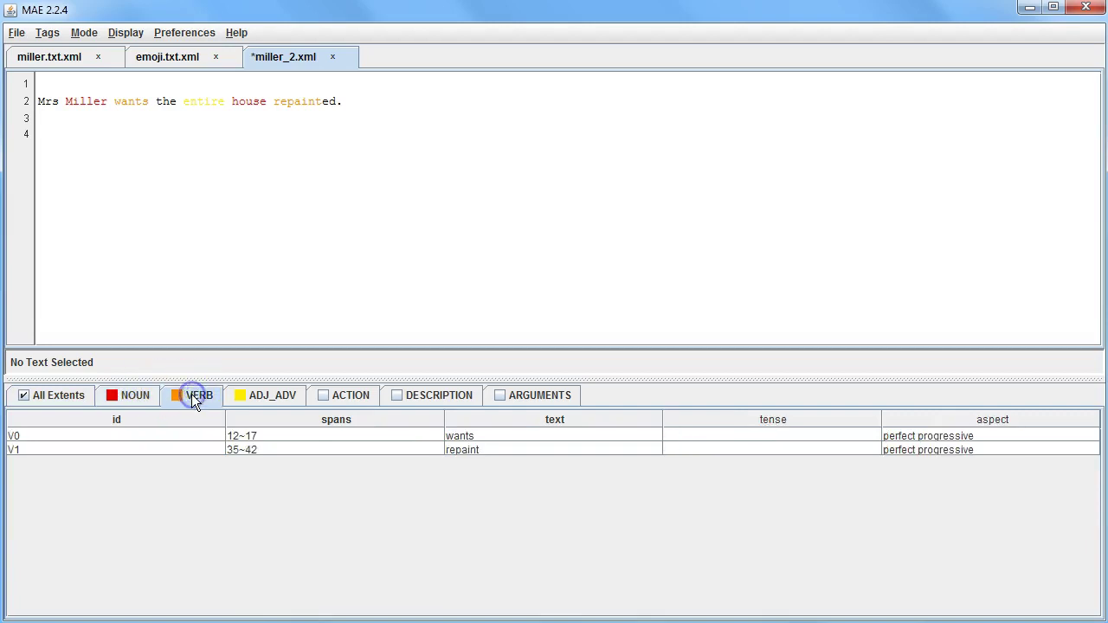
{"action": "left_click", "coordinate": [264, 395]}
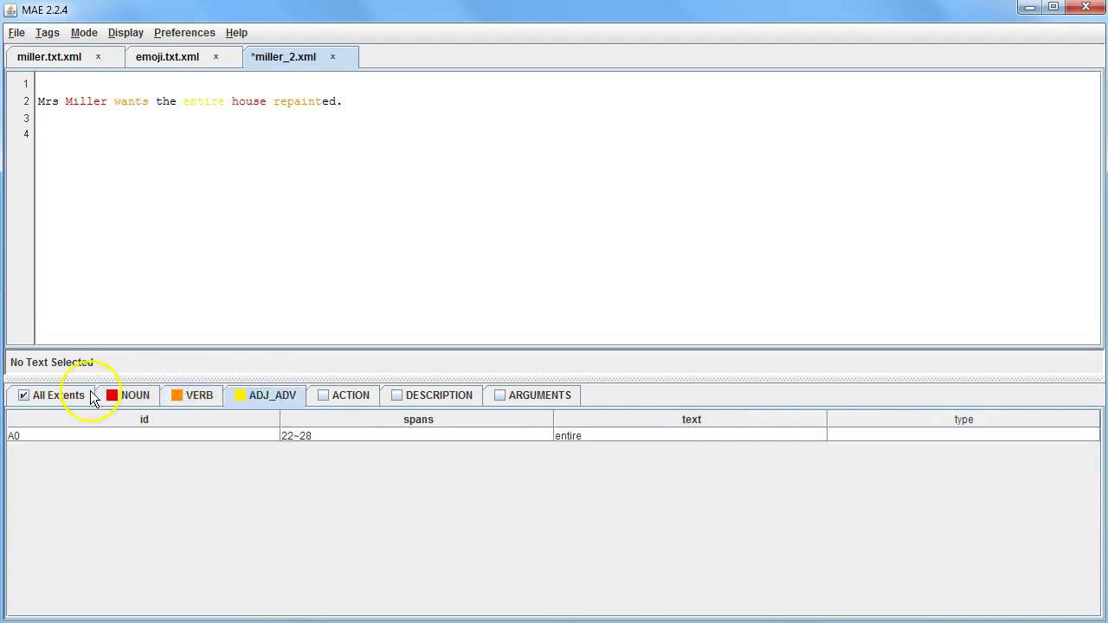
{"action": "left_click", "coordinate": [59, 395]}
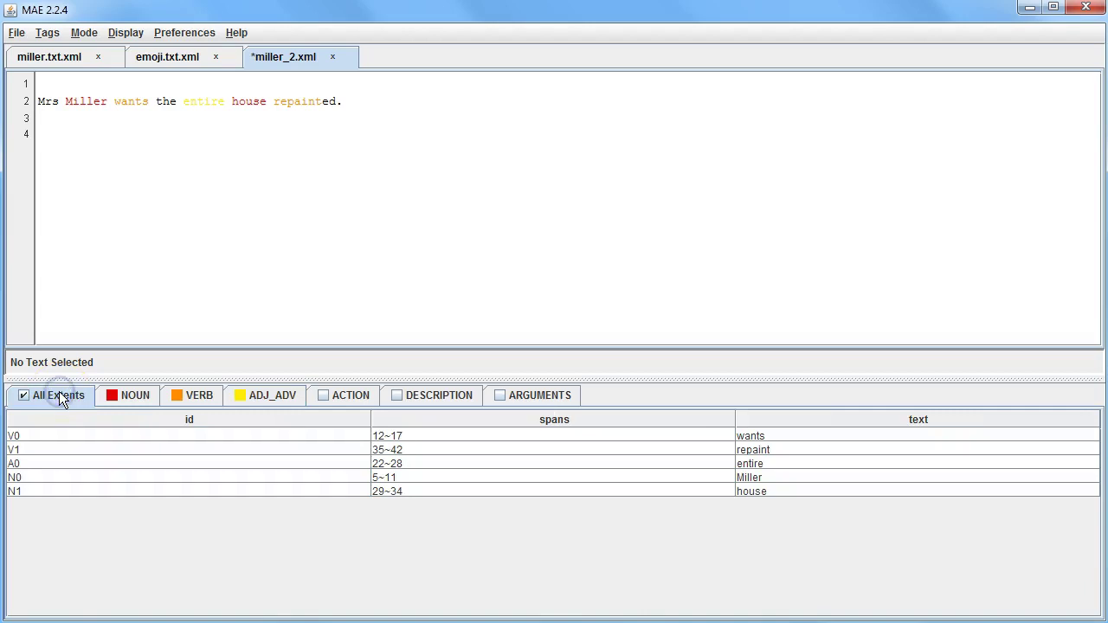
Step: Toggle the NOUN and VERB colouring off and back on in miller_2.xml
{"action": "left_click", "coordinate": [111, 394]}
{"action": "left_click", "coordinate": [112, 395]}
{"action": "left_click", "coordinate": [176, 396]}
{"action": "left_click", "coordinate": [177, 395]}
{"action": "left_click", "coordinate": [179, 396]}
Step: View emoji.txt.xml and miller.txt.xml, then return to miller_2.xml and browse its menus
{"action": "left_click", "coordinate": [177, 58]}
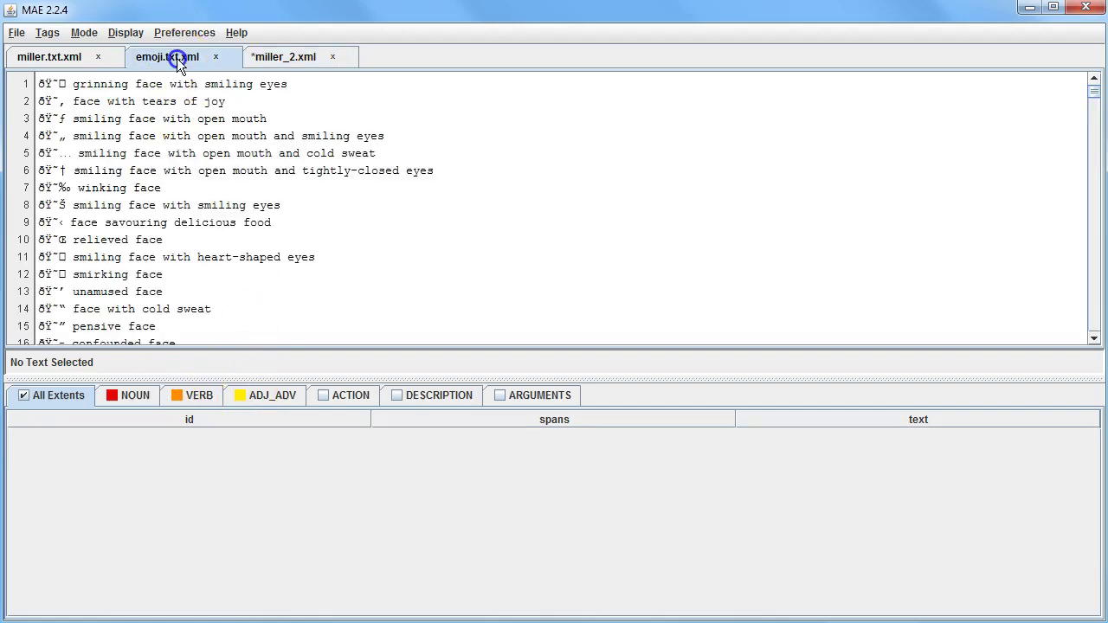
{"action": "left_click", "coordinate": [54, 60]}
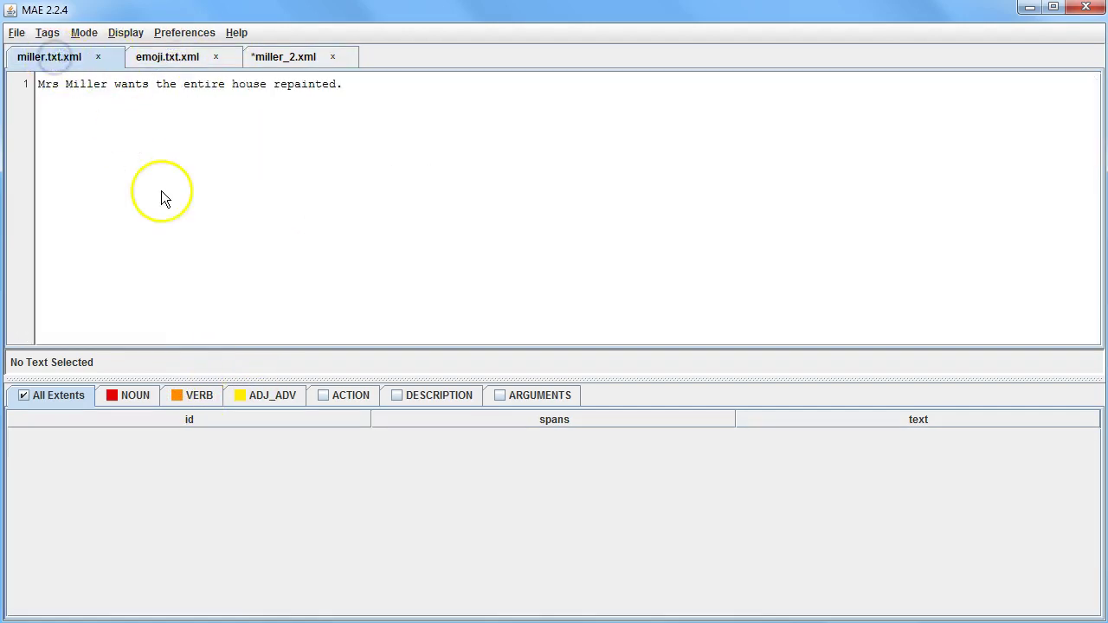
{"action": "left_click", "coordinate": [18, 33]}
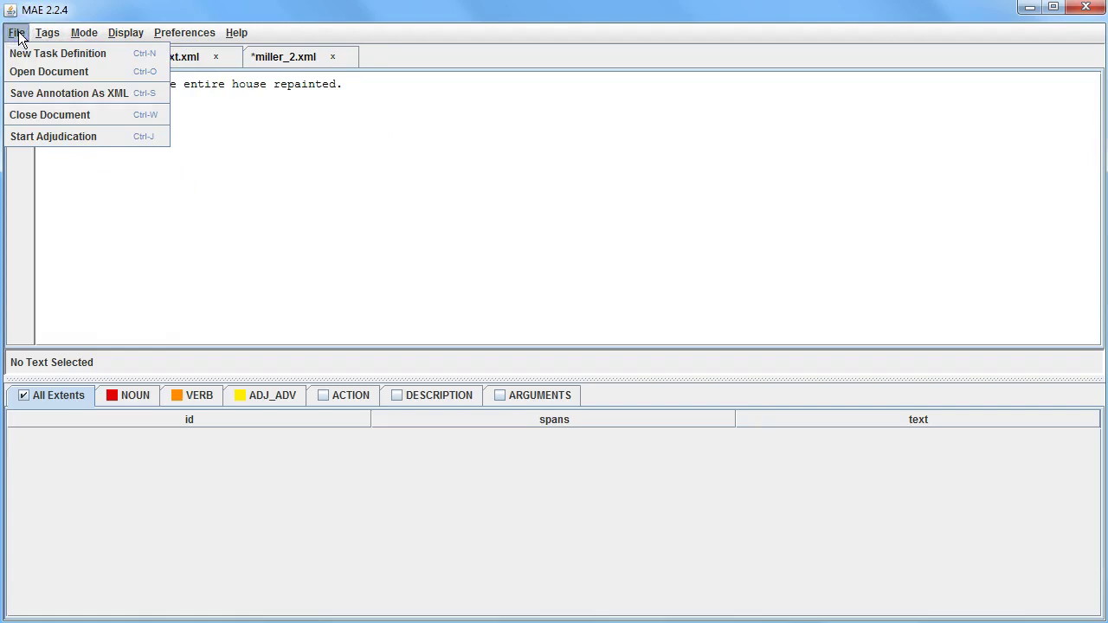
{"action": "left_click", "coordinate": [17, 33]}
{"action": "left_click", "coordinate": [282, 56]}
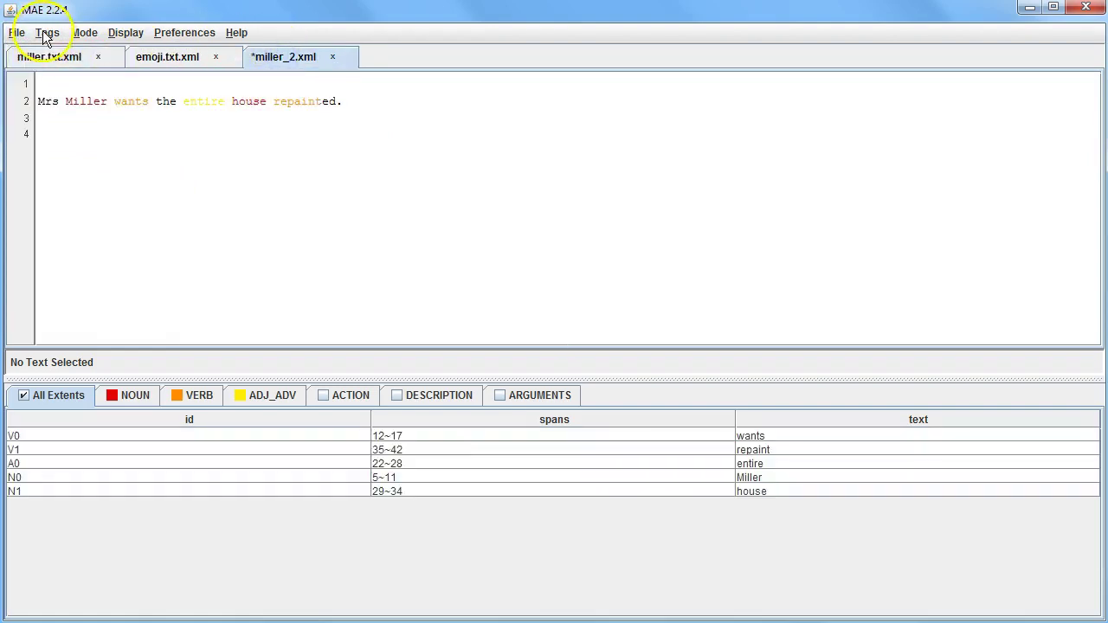
{"action": "left_click", "coordinate": [16, 32]}
{"action": "mouse_move", "coordinate": [45, 38]}
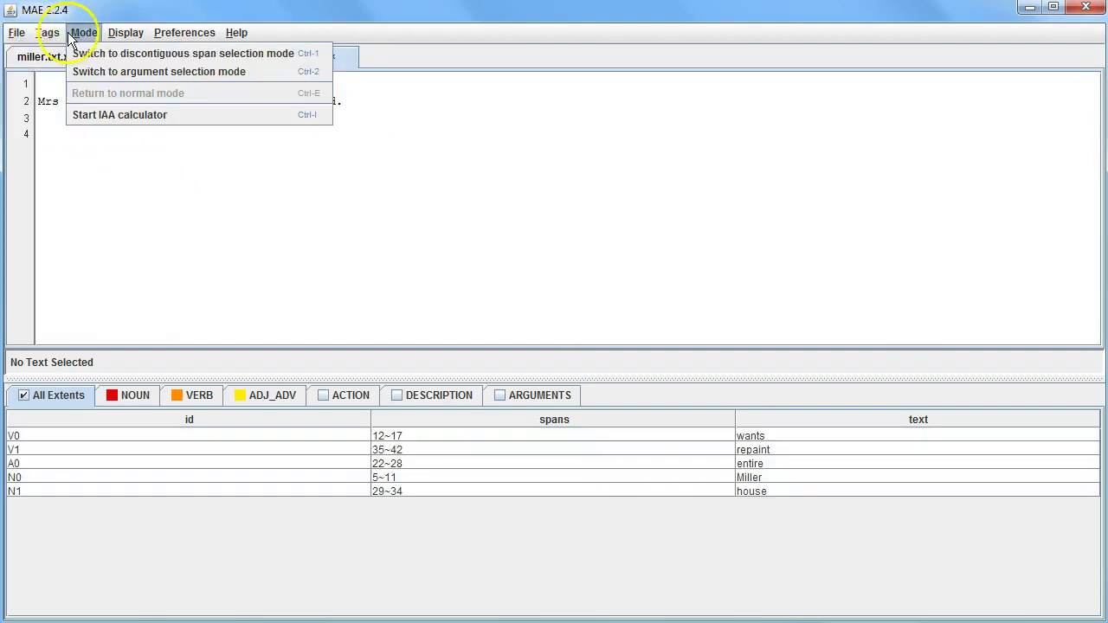
{"action": "mouse_move", "coordinate": [130, 39]}
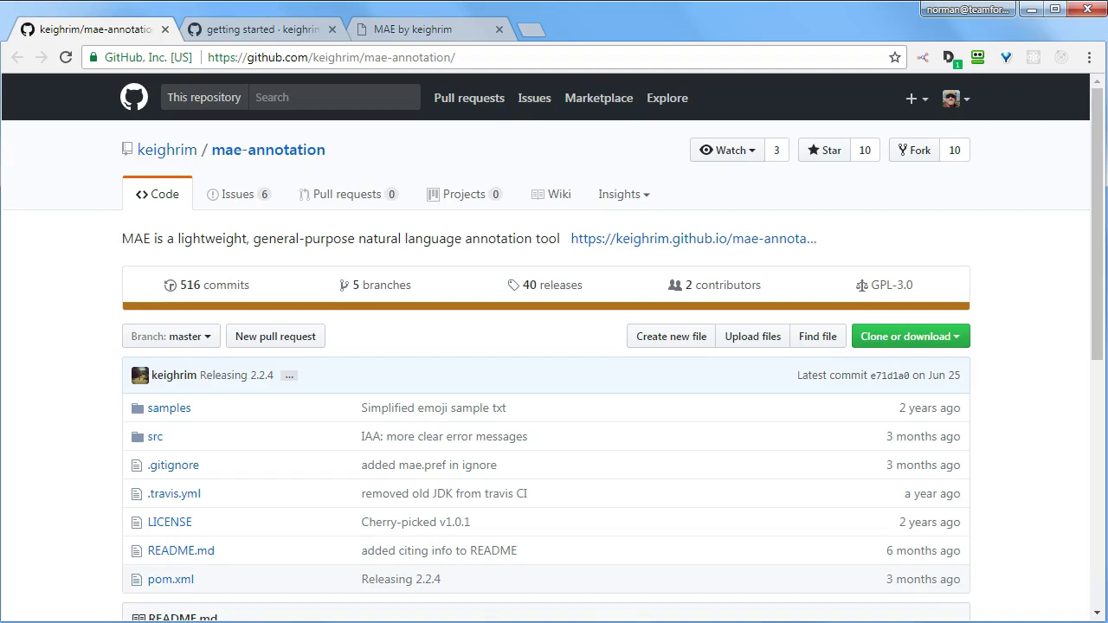
Step: Skim the MAE wiki's getting started page, return to the MAE homepage, then switch to the e-reader
{"action": "left_click", "coordinate": [287, 29]}
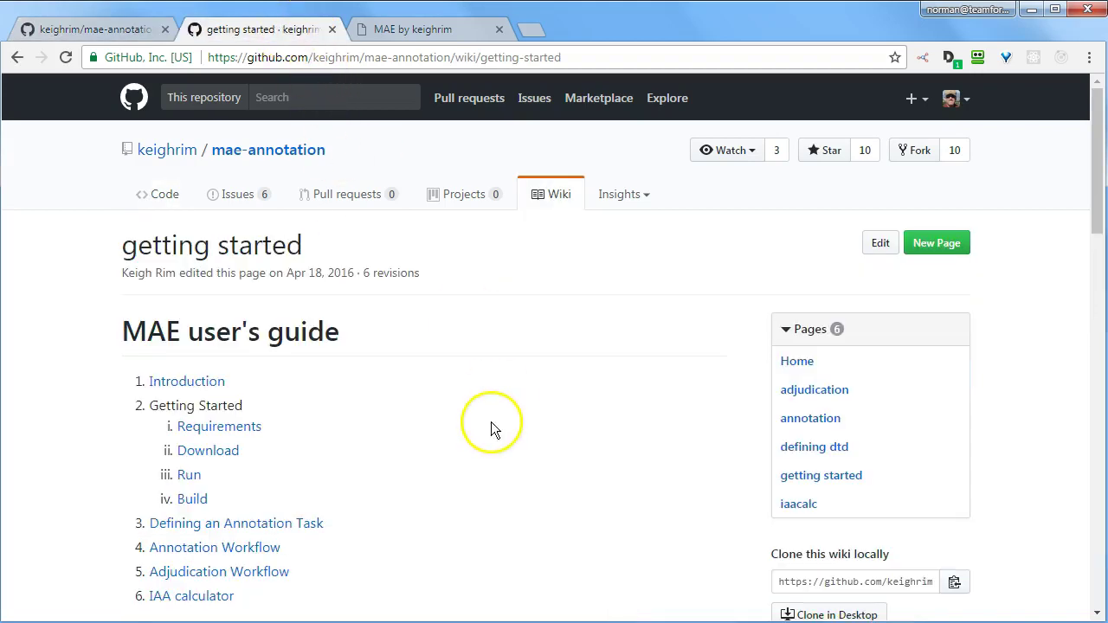
{"action": "scroll", "coordinate": [491, 431], "scroll_direction": "down", "scroll_amount": 10}
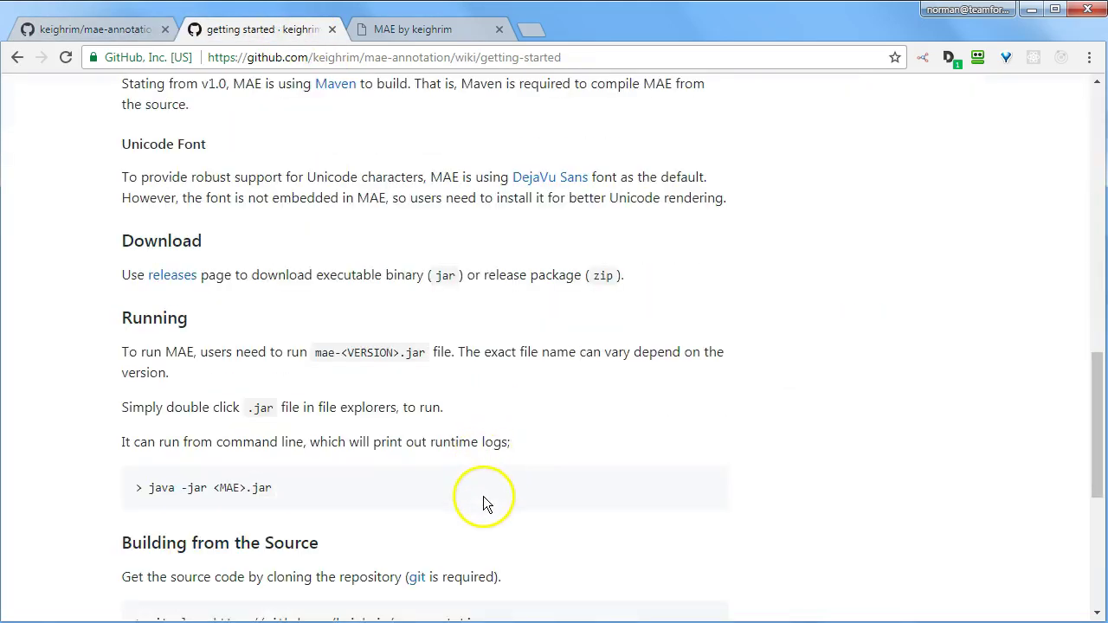
{"action": "scroll", "coordinate": [484, 502], "scroll_direction": "up", "scroll_amount": 10}
{"action": "left_click", "coordinate": [438, 32]}
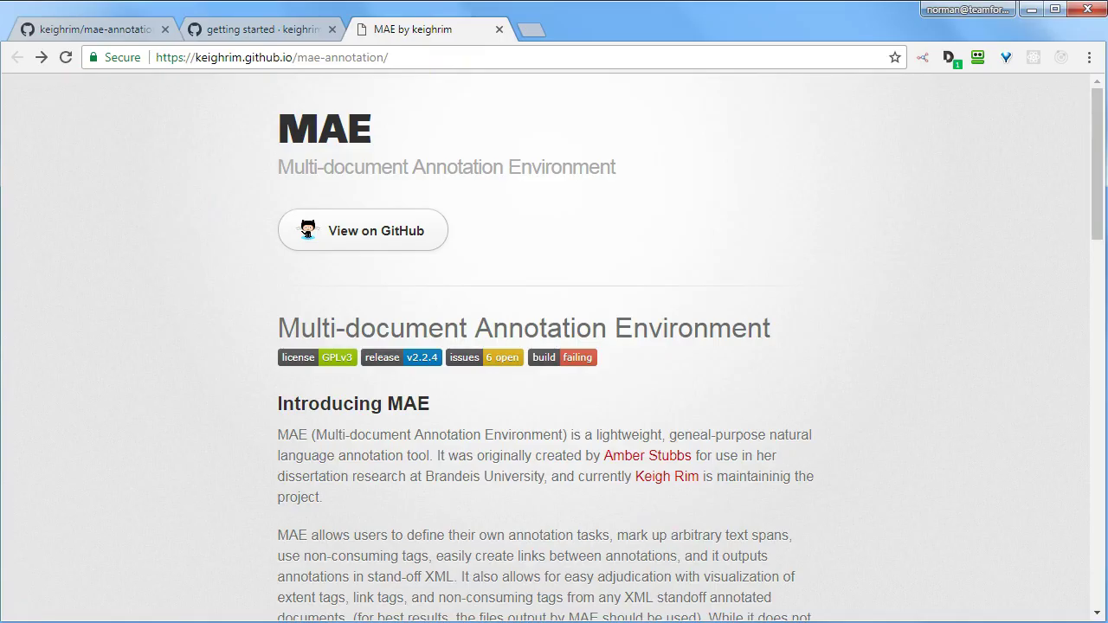
{"action": "key", "text": "alt+Tab"}
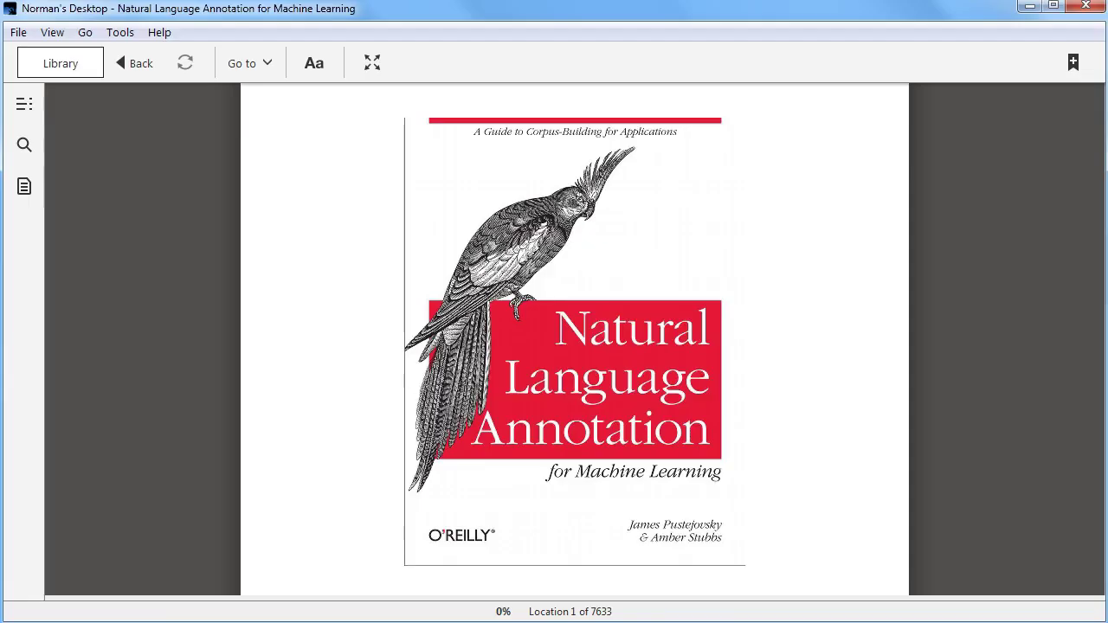
Step: Use the table of contents to jump to Appendix C, MAE User Guide, then close the panel
{"action": "left_click", "coordinate": [24, 106]}
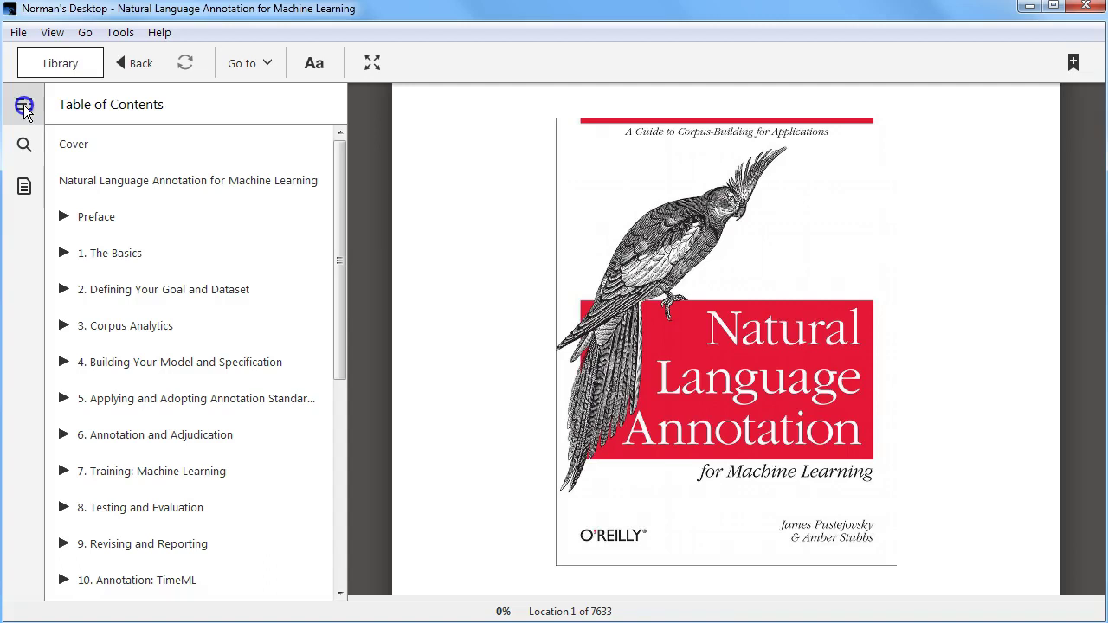
{"action": "left_click_drag", "start_coordinate": [335, 268], "coordinate": [360, 495]}
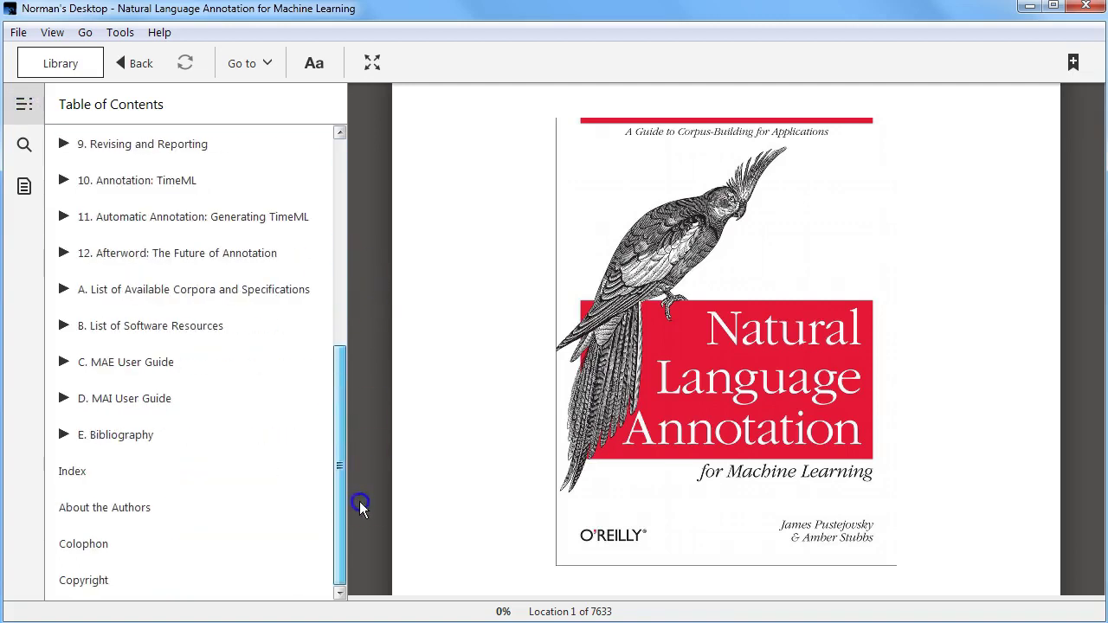
{"action": "left_click", "coordinate": [62, 364]}
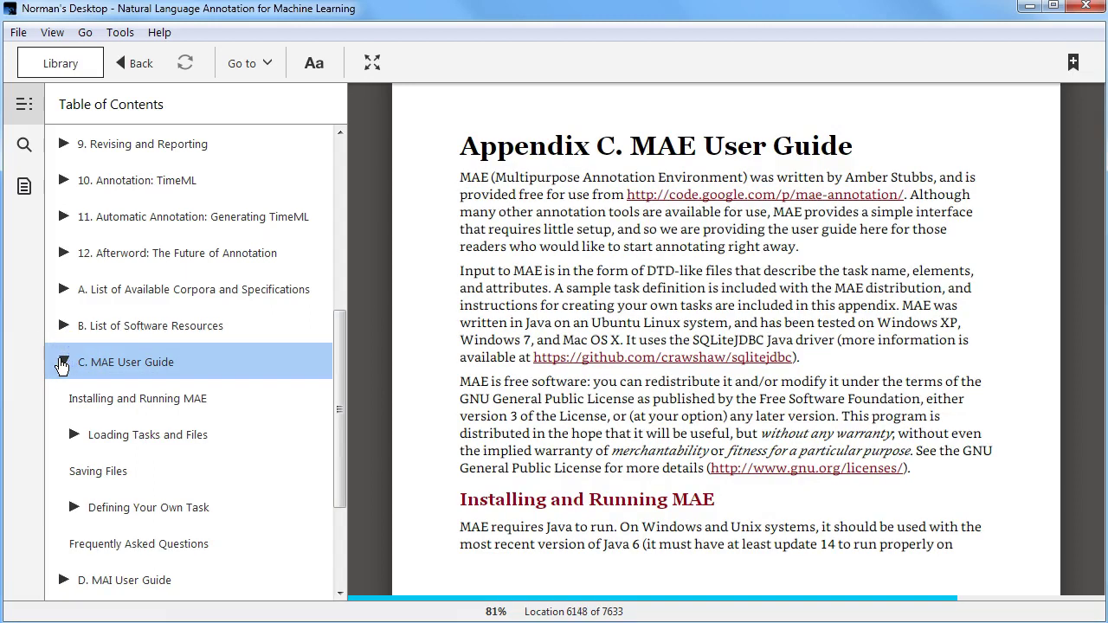
{"action": "left_click", "coordinate": [62, 365]}
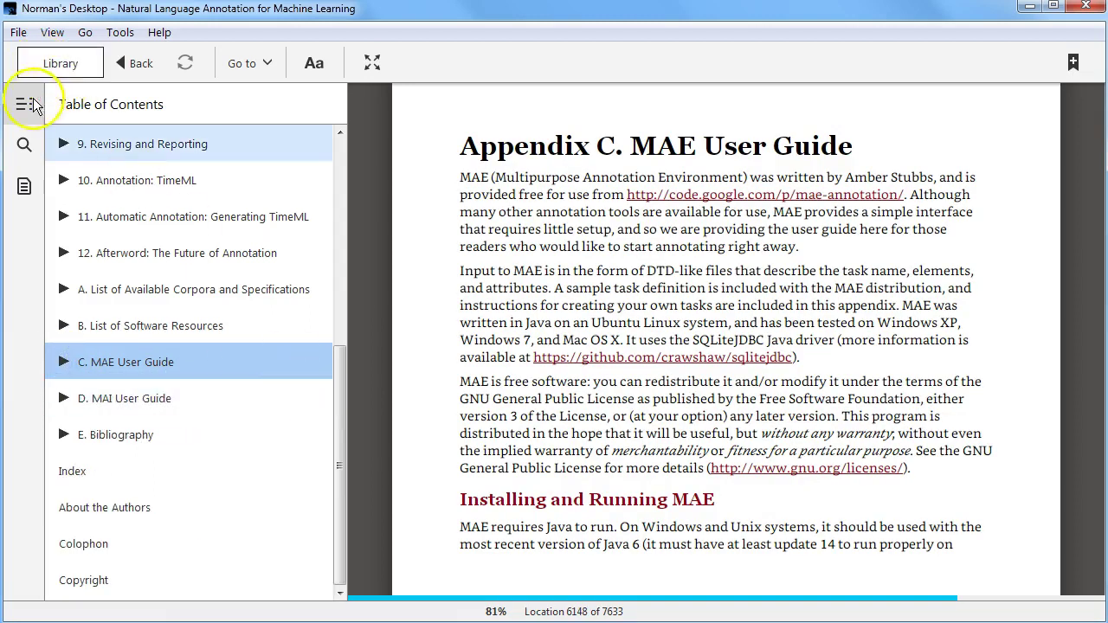
{"action": "left_click", "coordinate": [25, 104]}
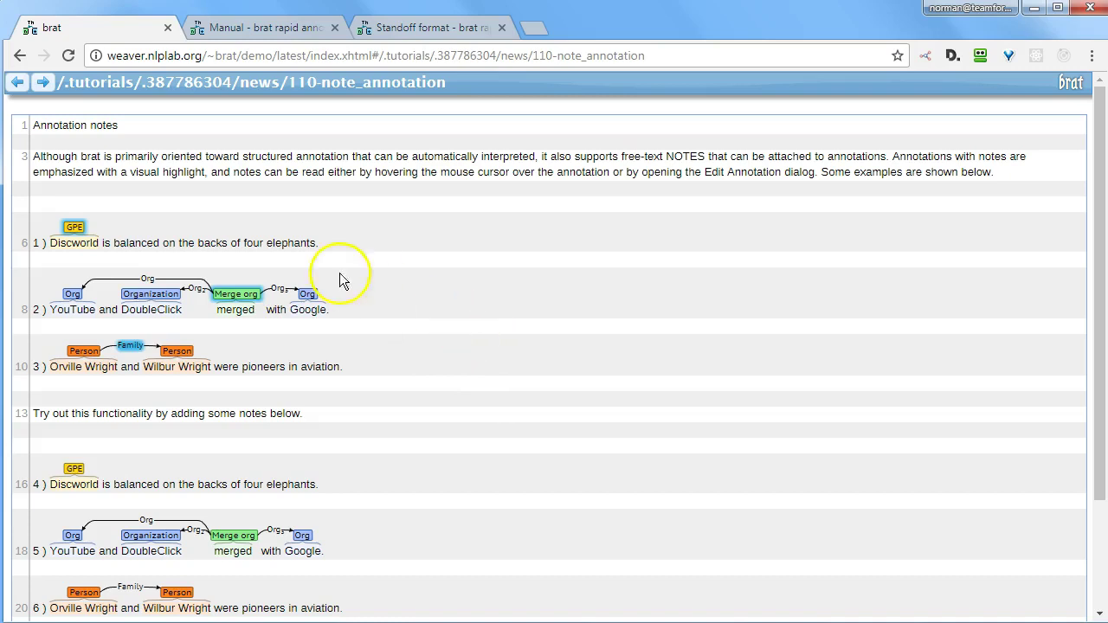
Step: Open brat's Collection browser and cancel without opening a document
{"action": "mouse_move", "coordinate": [329, 90]}
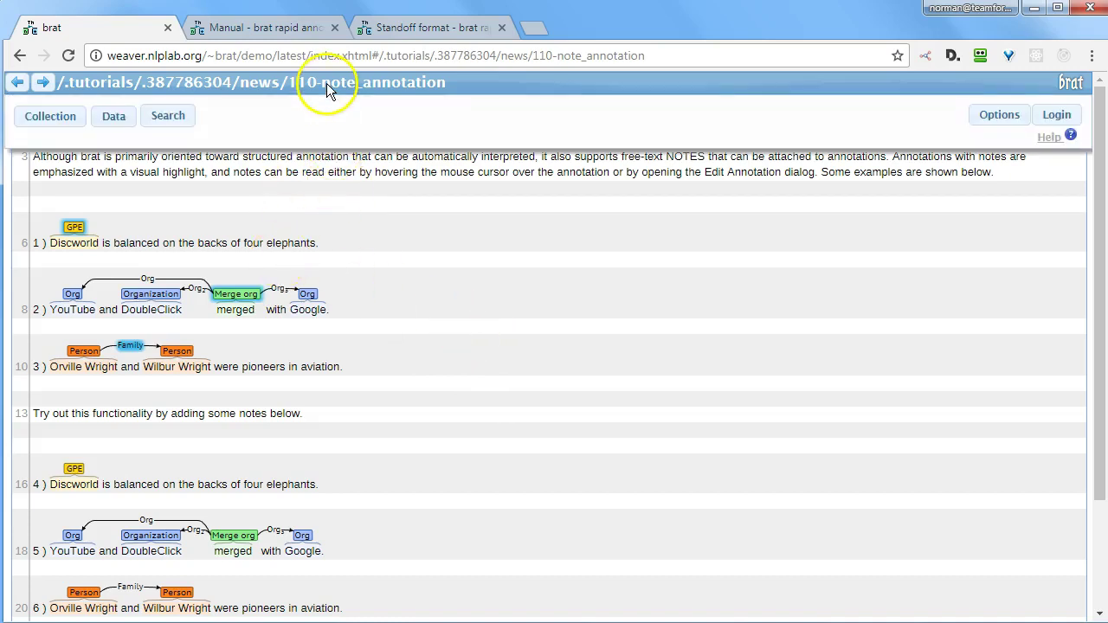
{"action": "left_click", "coordinate": [52, 116]}
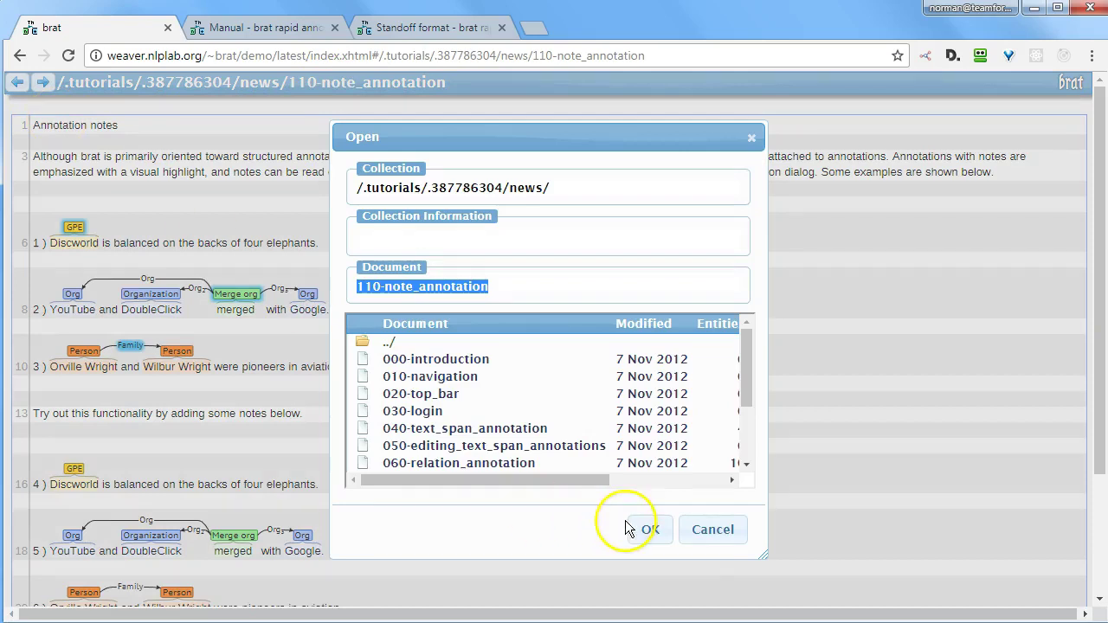
{"action": "left_click", "coordinate": [713, 532]}
Step: Download the document's ann and txt files from Data, then open Search and cancel it
{"action": "mouse_move", "coordinate": [43, 89]}
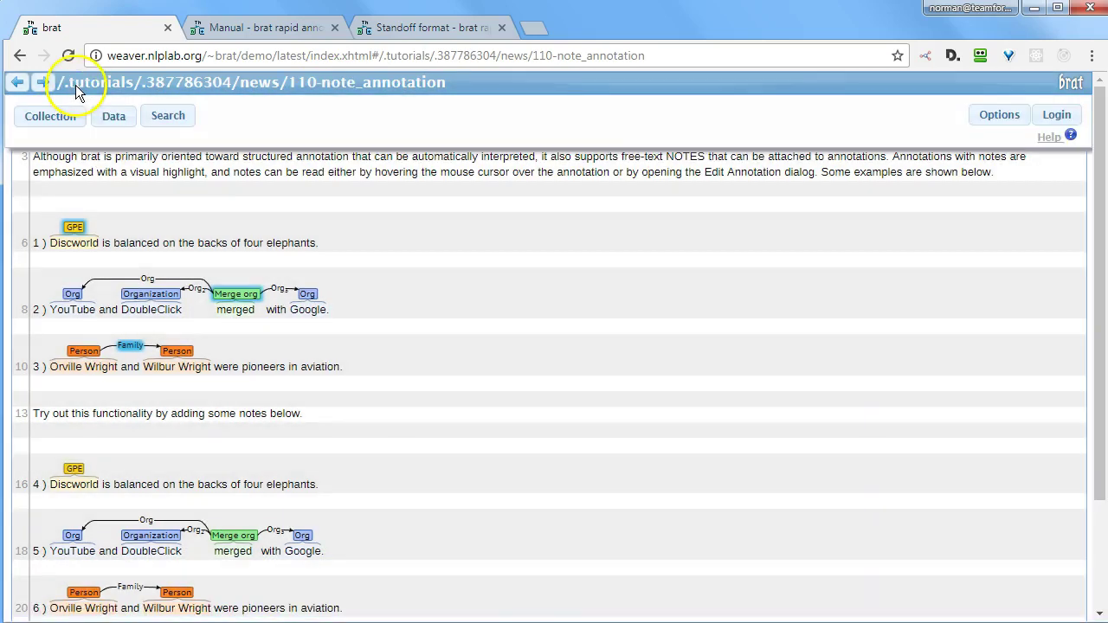
{"action": "left_click", "coordinate": [110, 116]}
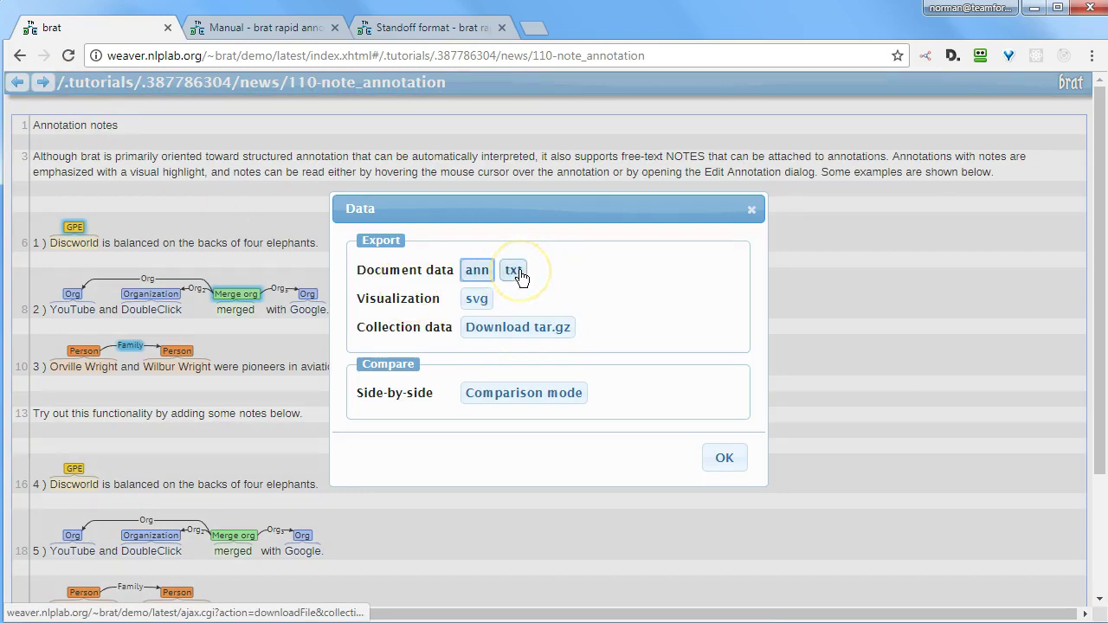
{"action": "left_click", "coordinate": [477, 270]}
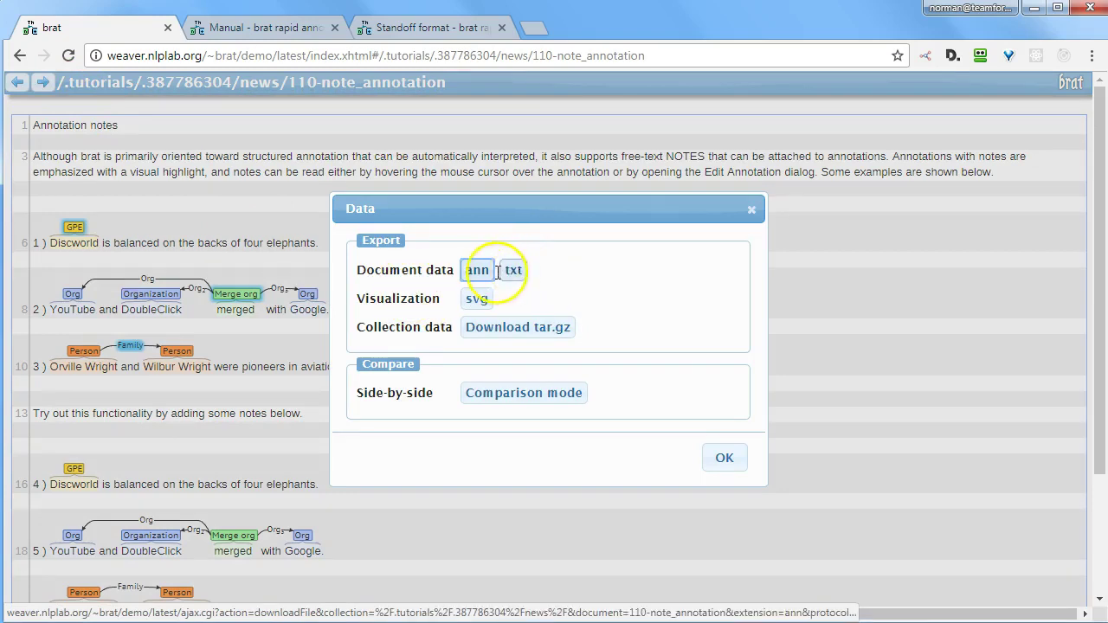
{"action": "left_click", "coordinate": [517, 274]}
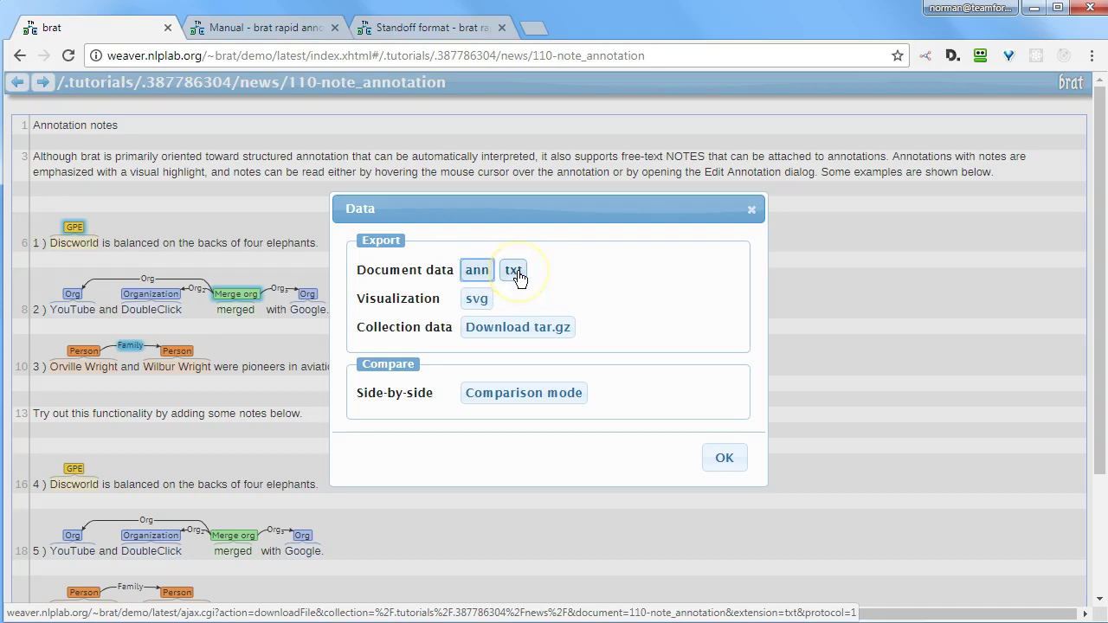
{"action": "left_click", "coordinate": [727, 458]}
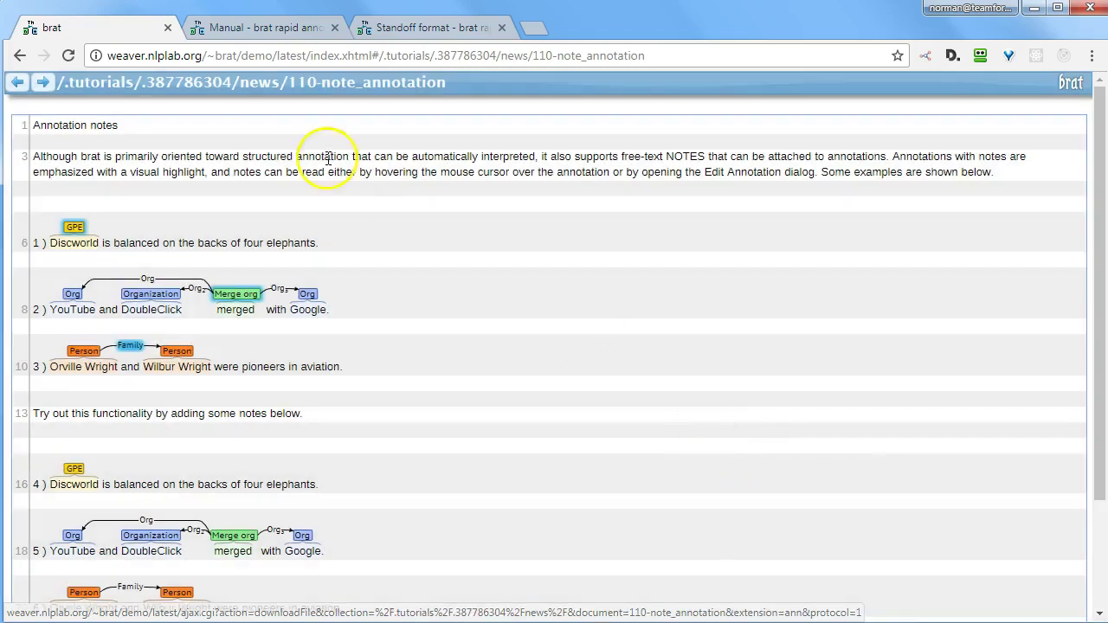
{"action": "left_click", "coordinate": [168, 118]}
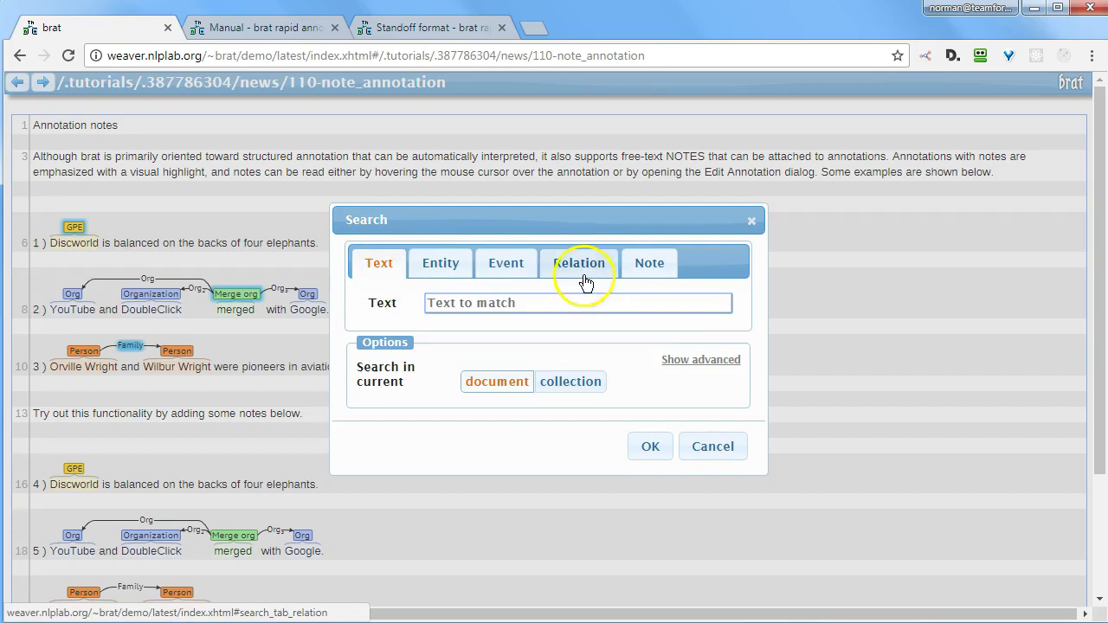
{"action": "left_click", "coordinate": [713, 447]}
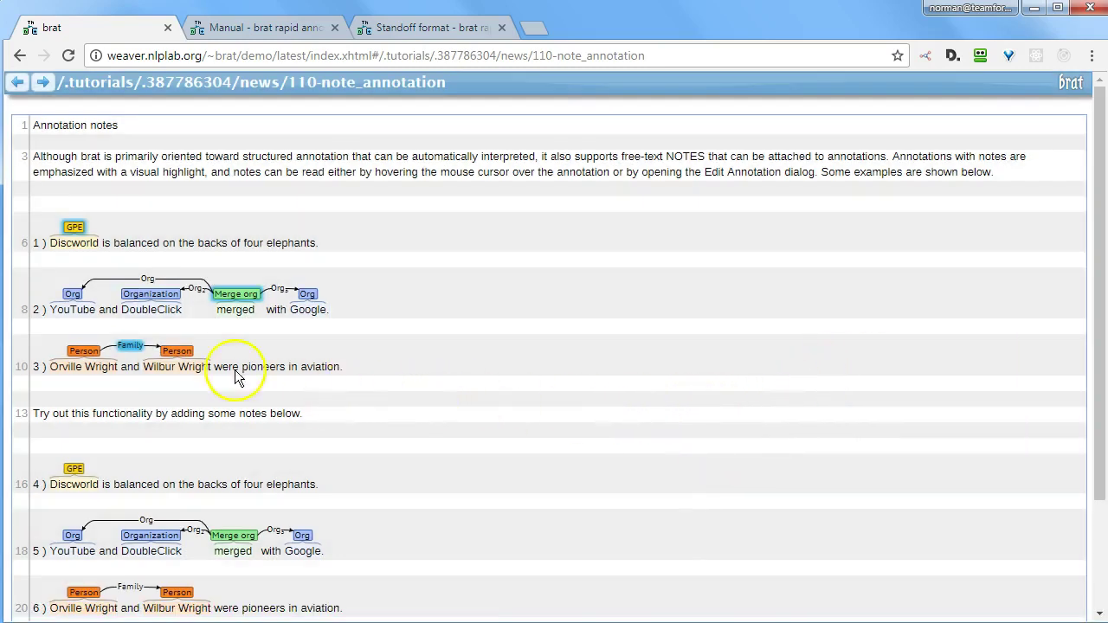
Step: Show the popups for the YouTube Org annotation and the note on Merge org, twice each
{"action": "mouse_move", "coordinate": [153, 299]}
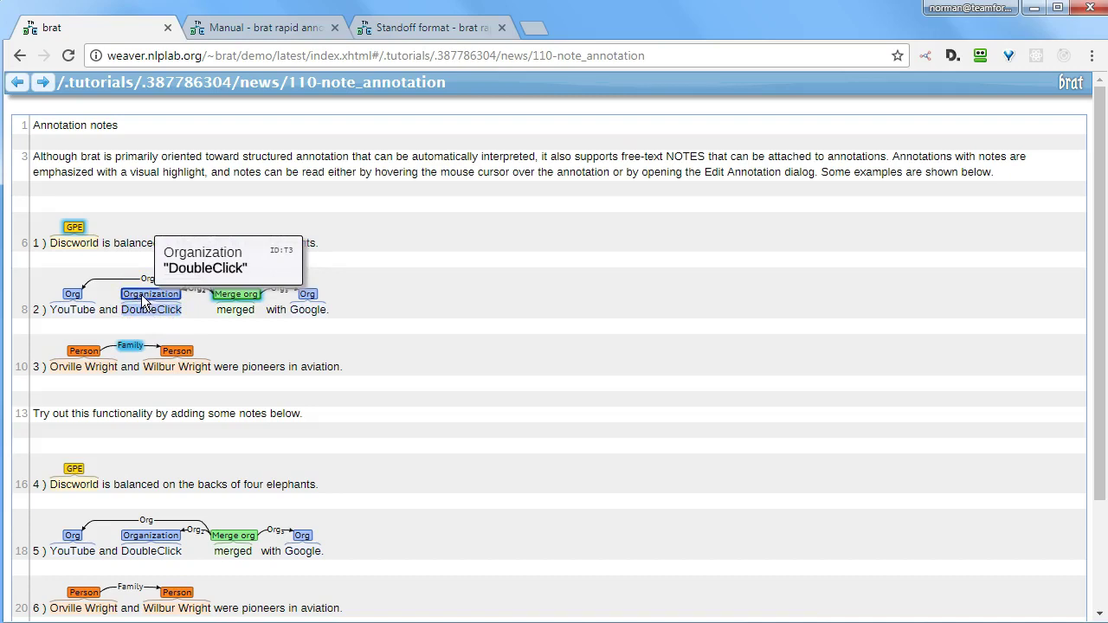
{"action": "left_click", "coordinate": [70, 292]}
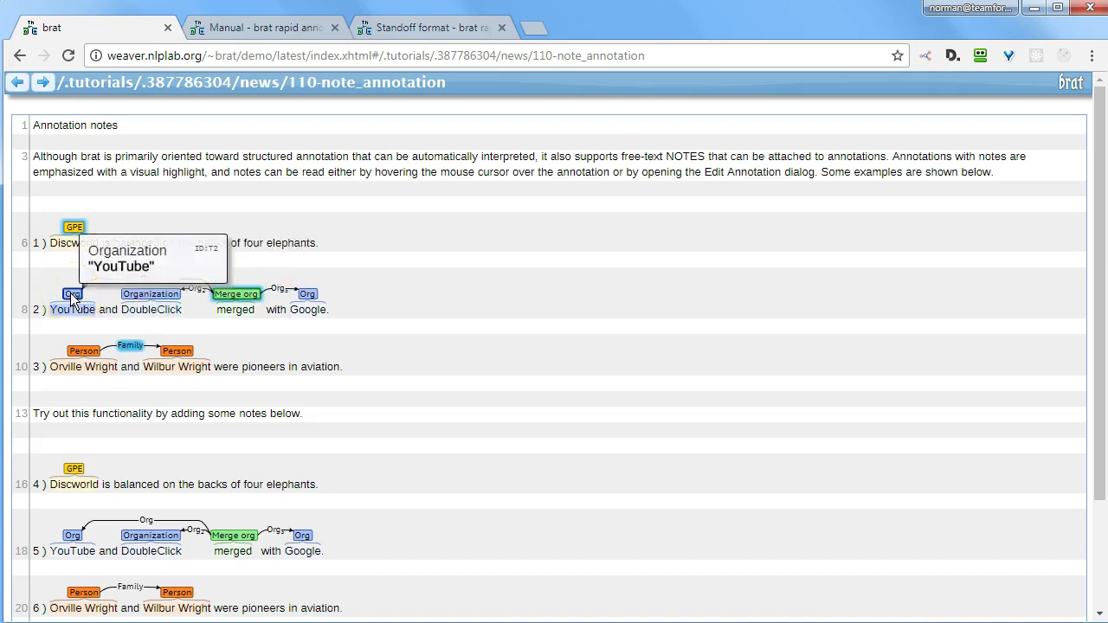
{"action": "left_click", "coordinate": [235, 298]}
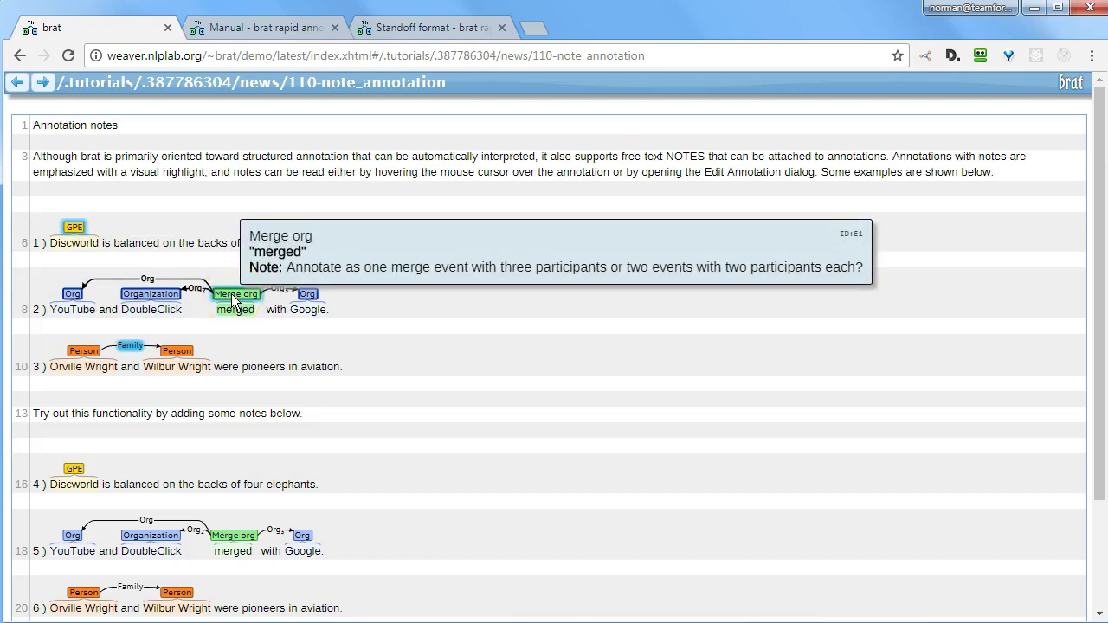
{"action": "left_click", "coordinate": [73, 295]}
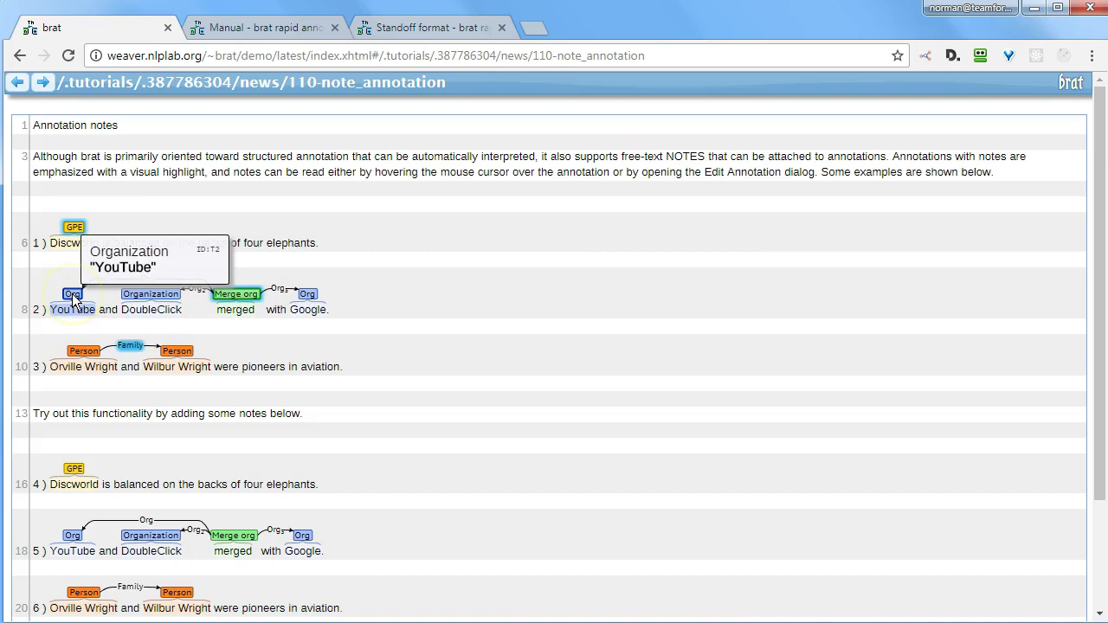
{"action": "left_click", "coordinate": [241, 297]}
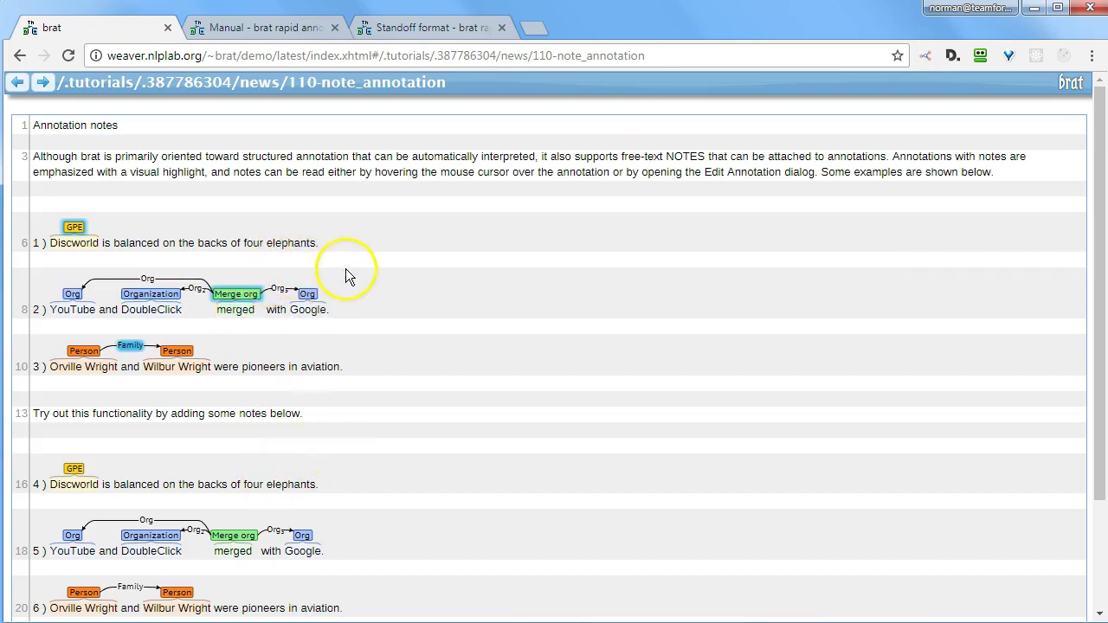
Step: Browse the later tutorial examples and their annotations, then return to the top of the page
{"action": "scroll", "coordinate": [346, 272], "scroll_direction": "down", "scroll_amount": 3}
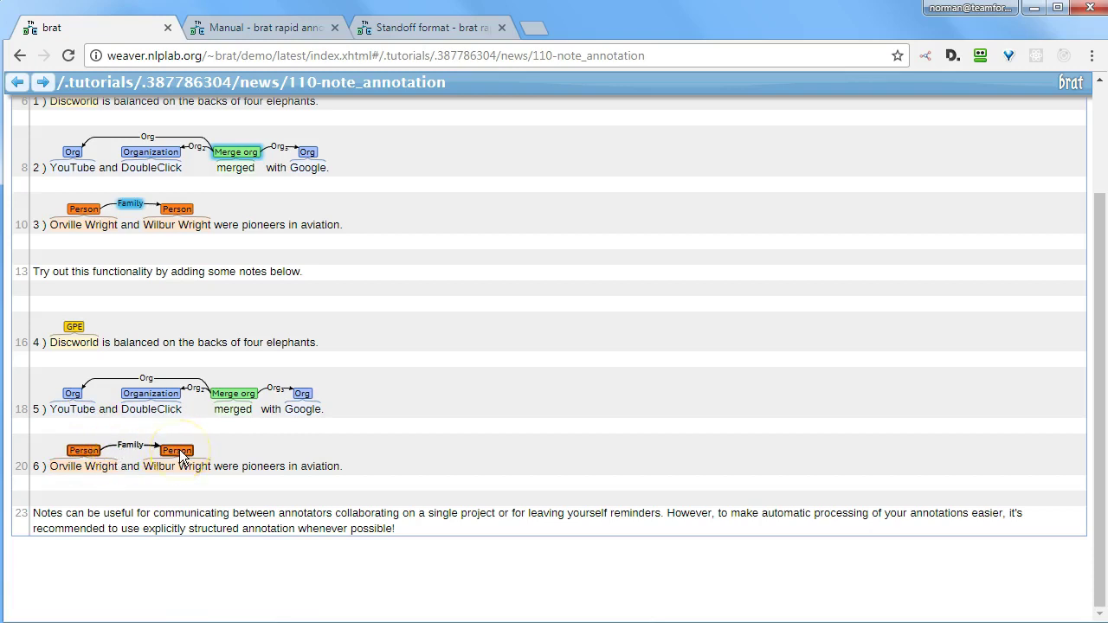
{"action": "left_click", "coordinate": [696, 464]}
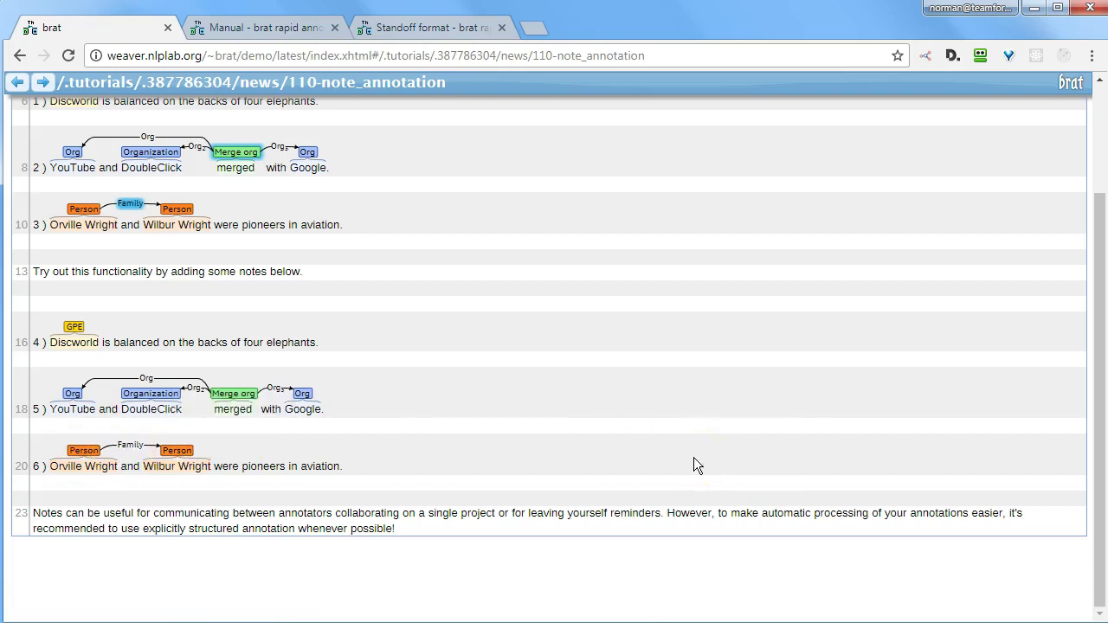
{"action": "left_click", "coordinate": [679, 454]}
{"action": "scroll", "coordinate": [555, 448], "scroll_direction": "up", "scroll_amount": 3}
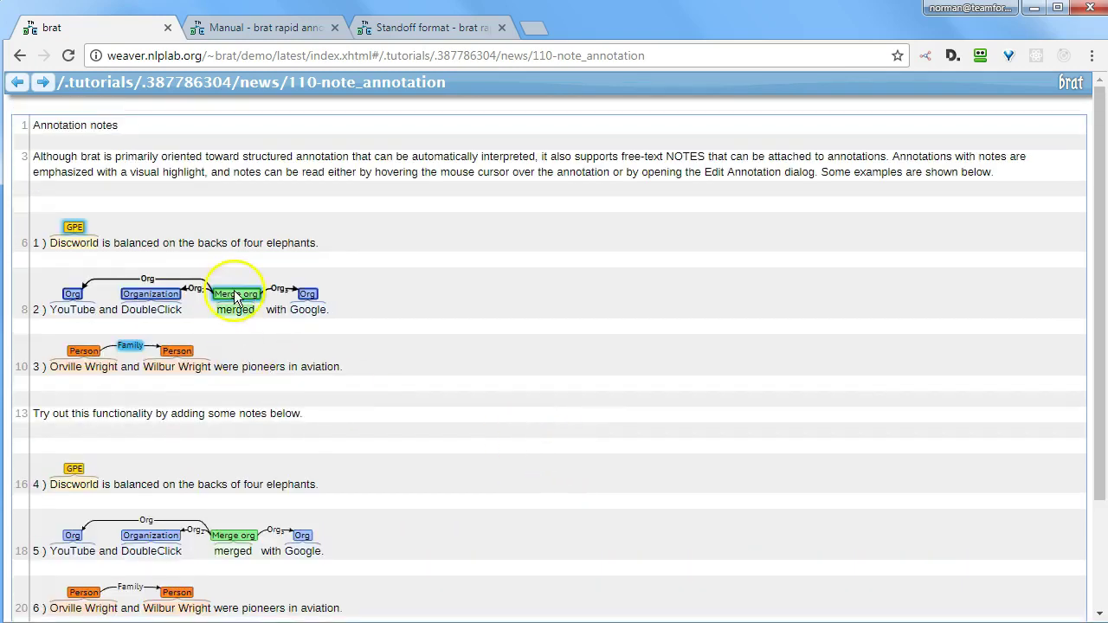
{"action": "mouse_move", "coordinate": [1065, 95]}
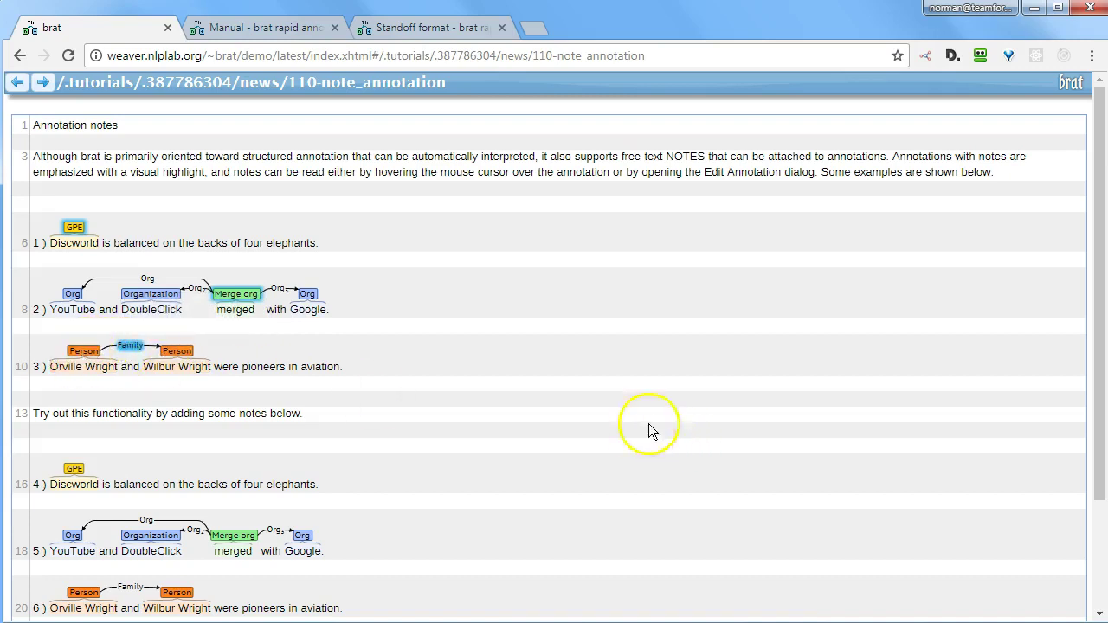
{"action": "left_click", "coordinate": [243, 32]}
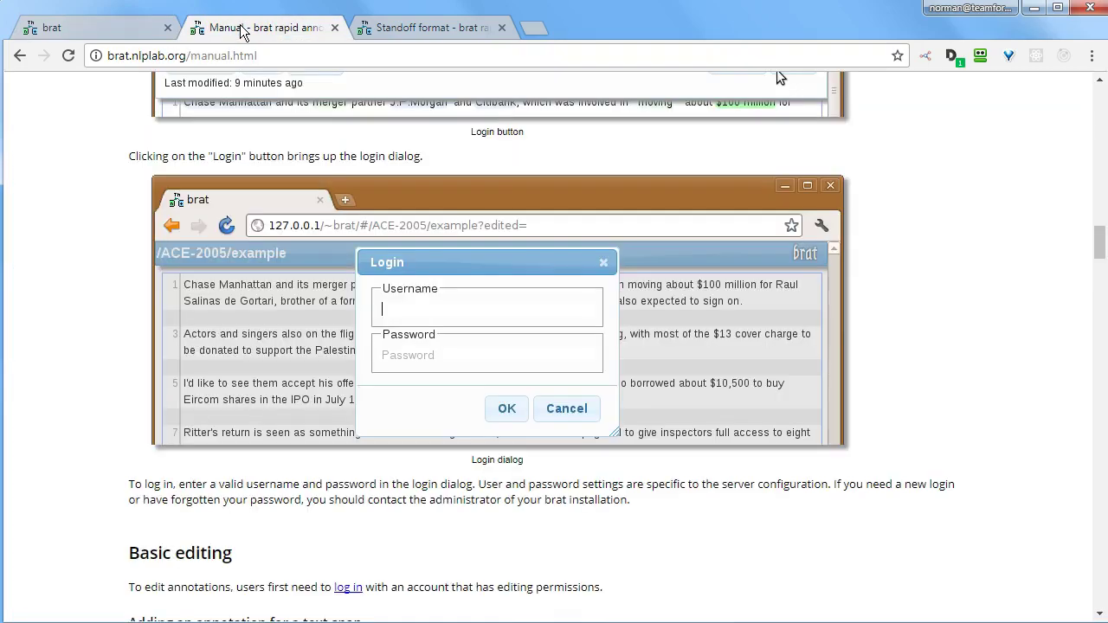
{"action": "scroll", "coordinate": [137, 425], "scroll_direction": "up", "scroll_amount": 15}
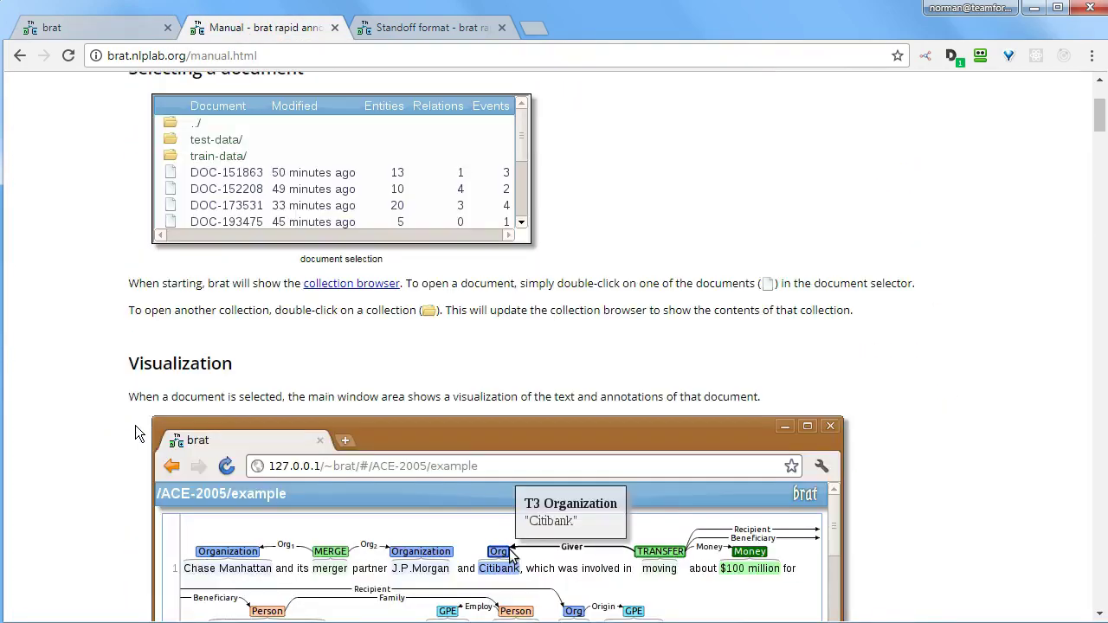
{"action": "scroll", "coordinate": [735, 285], "scroll_direction": "up", "scroll_amount": 3}
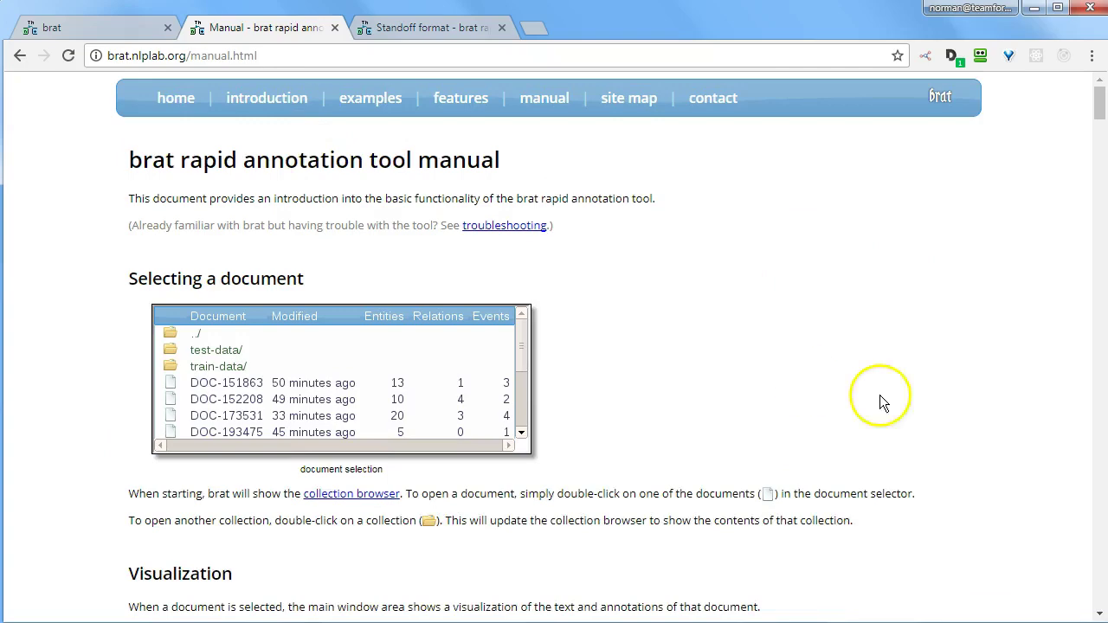
{"action": "scroll", "coordinate": [877, 400], "scroll_direction": "down", "scroll_amount": 5}
{"action": "scroll", "coordinate": [877, 400], "scroll_direction": "down", "scroll_amount": 6}
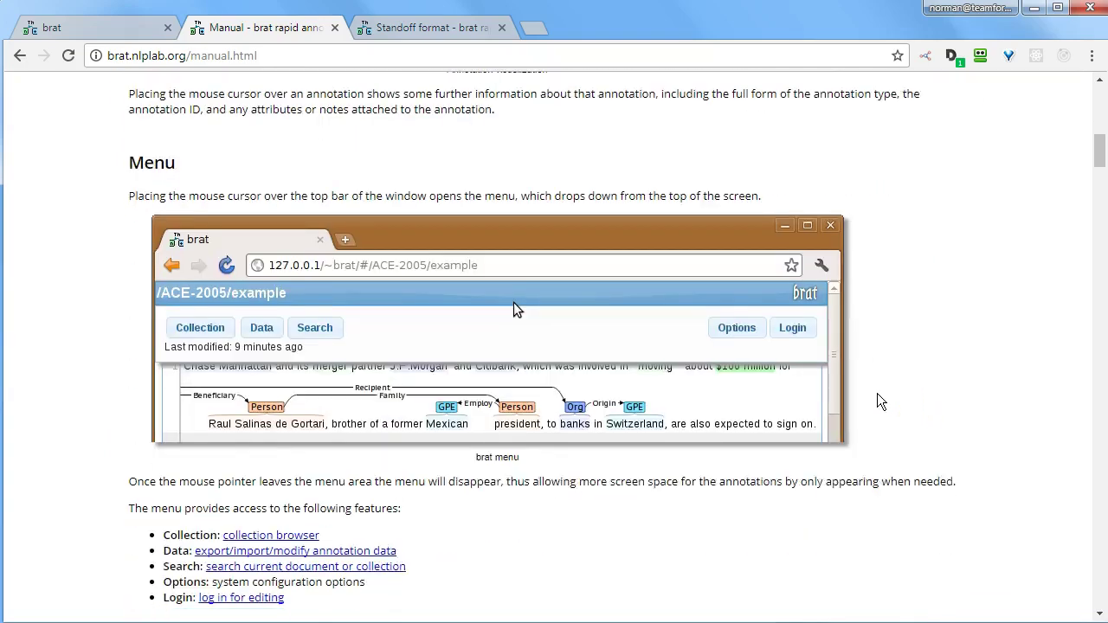
{"action": "scroll", "coordinate": [879, 400], "scroll_direction": "down", "scroll_amount": 5}
{"action": "scroll", "coordinate": [879, 400], "scroll_direction": "down", "scroll_amount": 5}
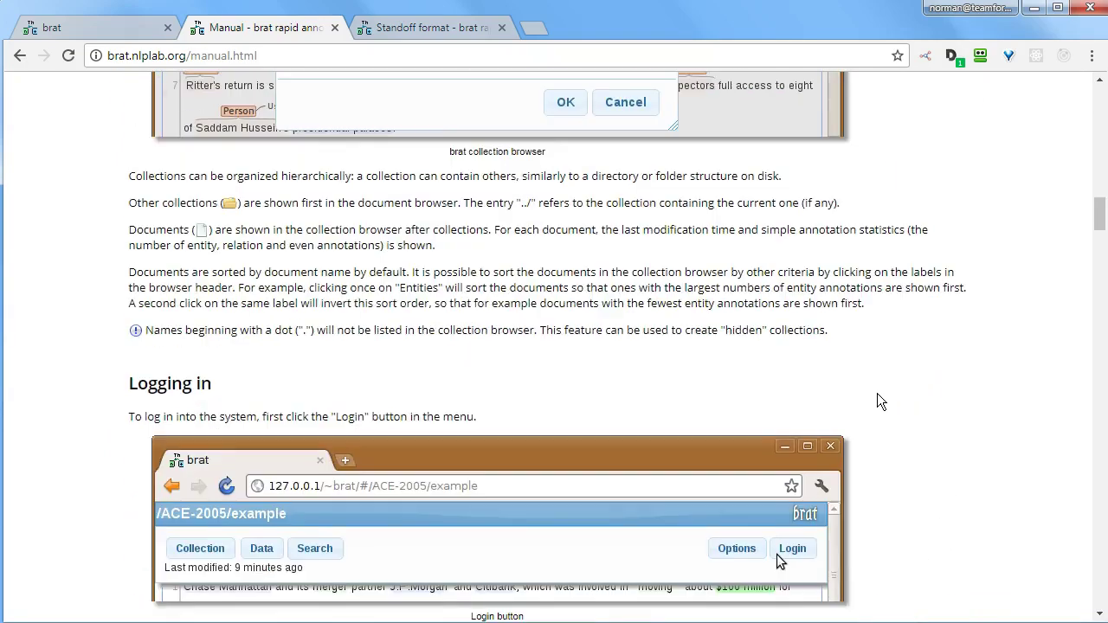
{"action": "scroll", "coordinate": [878, 401], "scroll_direction": "down", "scroll_amount": 9}
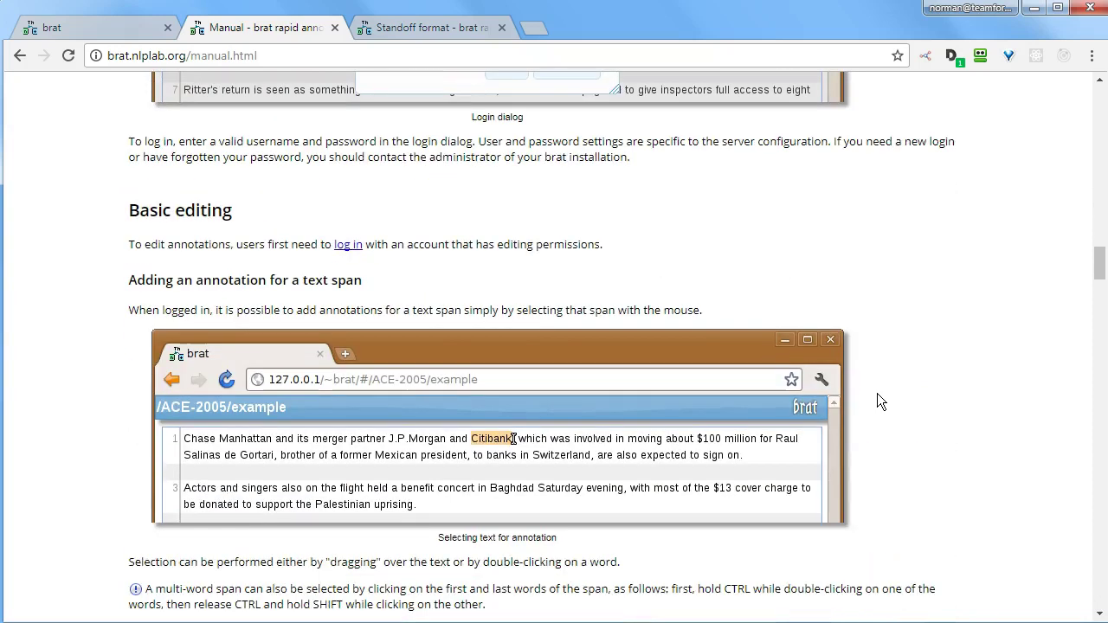
{"action": "scroll", "coordinate": [877, 402], "scroll_direction": "down", "scroll_amount": 6}
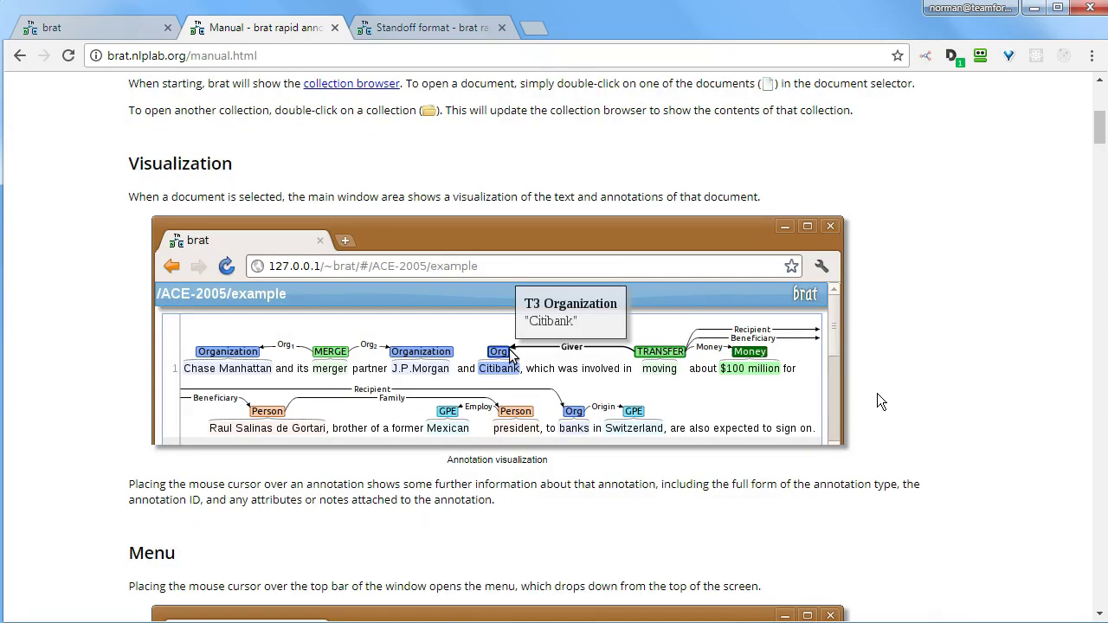
Step: Switch to the brat standoff format page and read down through it
{"action": "left_click", "coordinate": [422, 31]}
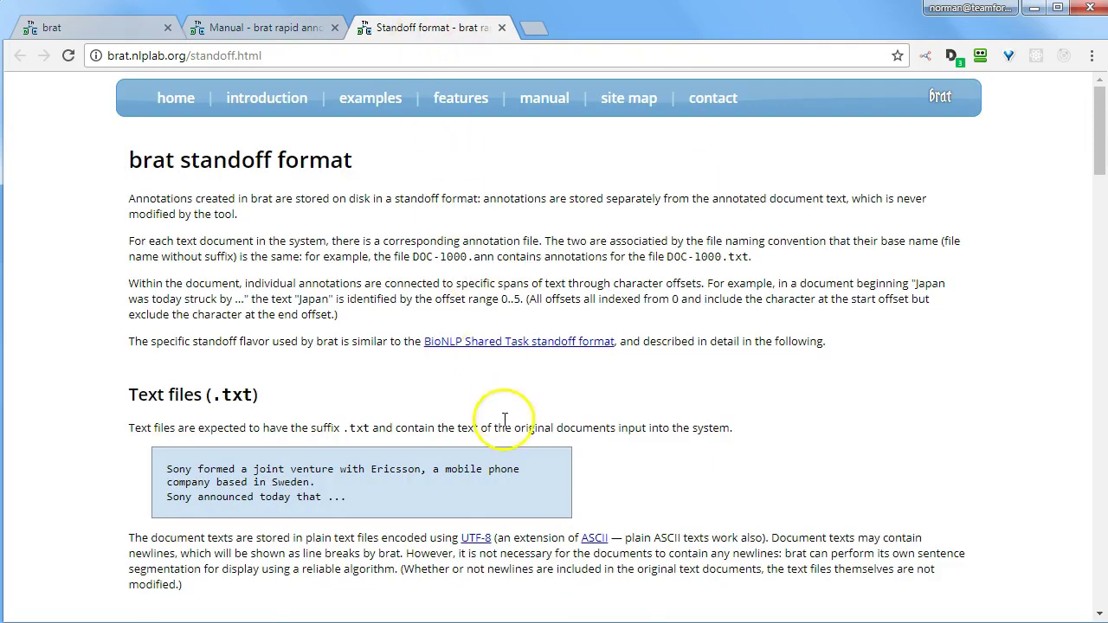
{"action": "scroll", "coordinate": [260, 425], "scroll_direction": "down", "scroll_amount": 4}
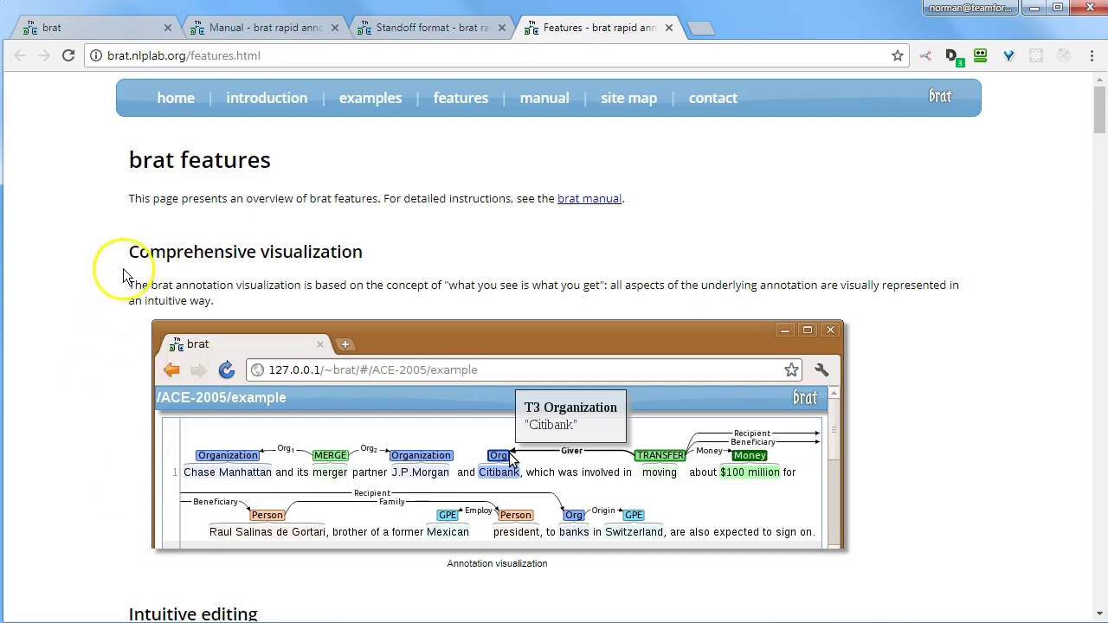
Step: Read down through the opening sections of the brat Features page
{"action": "scroll", "coordinate": [104, 329], "scroll_direction": "down", "scroll_amount": 3}
{"action": "scroll", "coordinate": [104, 334], "scroll_direction": "down", "scroll_amount": 2}
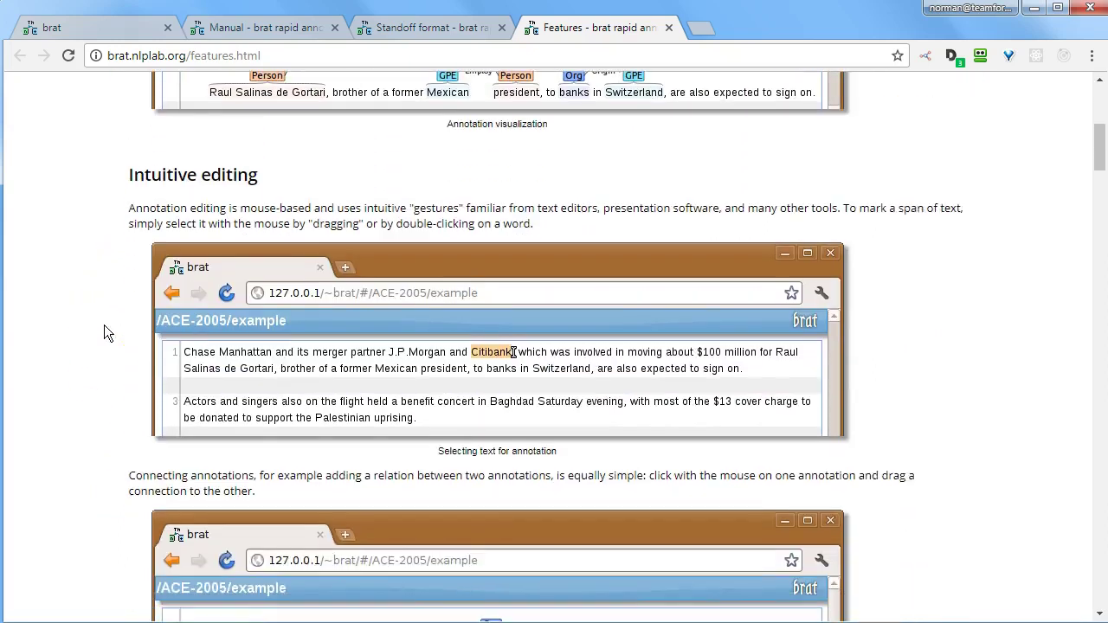
{"action": "scroll", "coordinate": [104, 333], "scroll_direction": "down", "scroll_amount": 5}
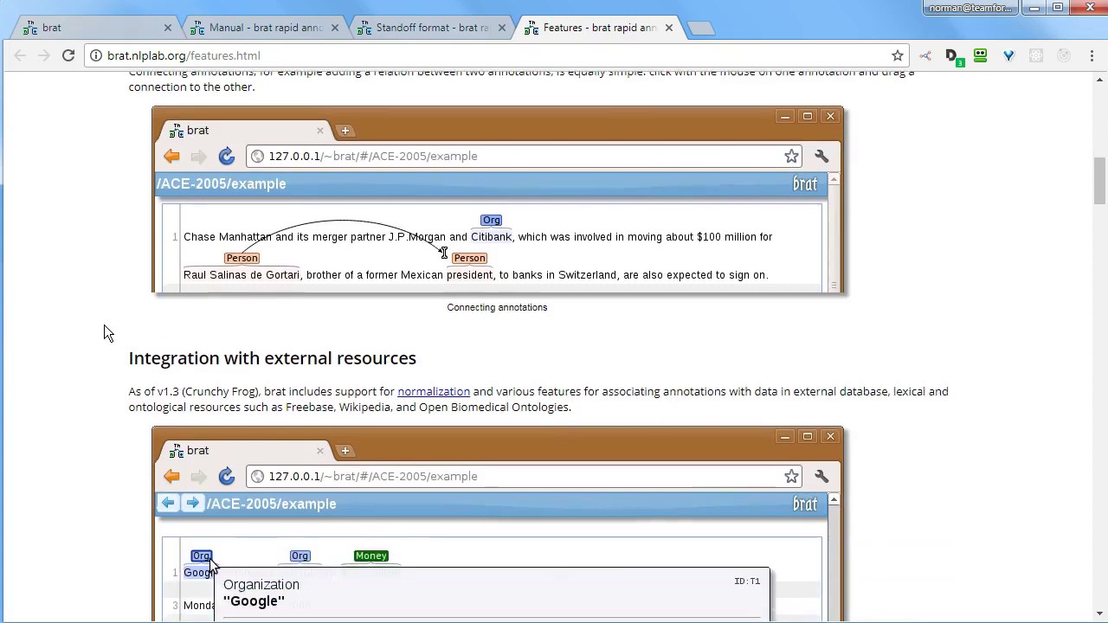
{"action": "scroll", "coordinate": [104, 328], "scroll_direction": "down", "scroll_amount": 3}
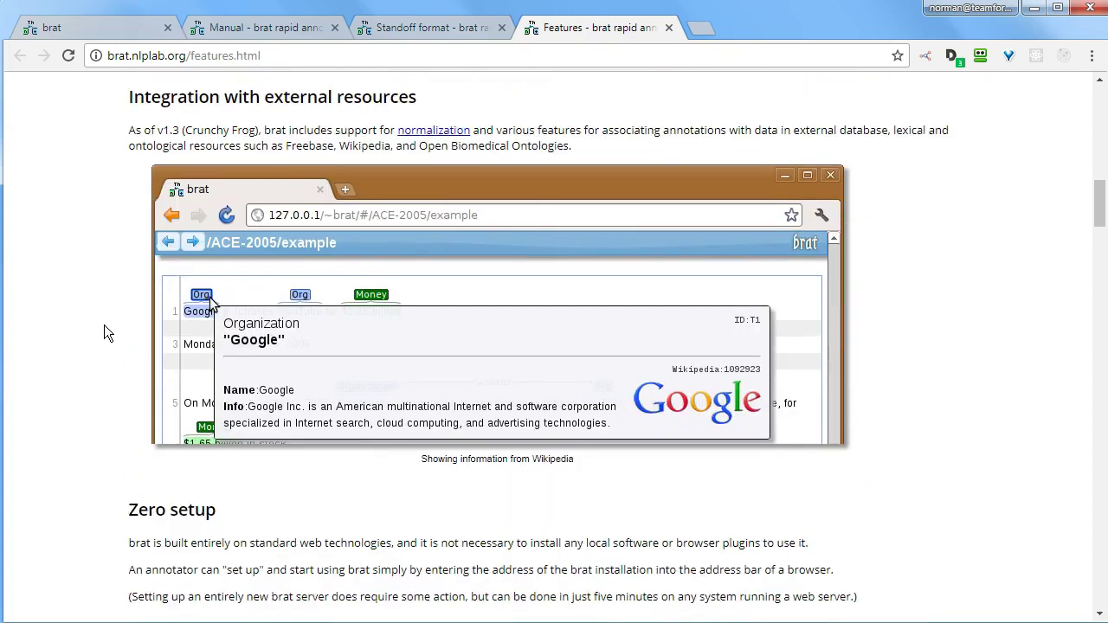
{"action": "scroll", "coordinate": [104, 334], "scroll_direction": "down", "scroll_amount": 4}
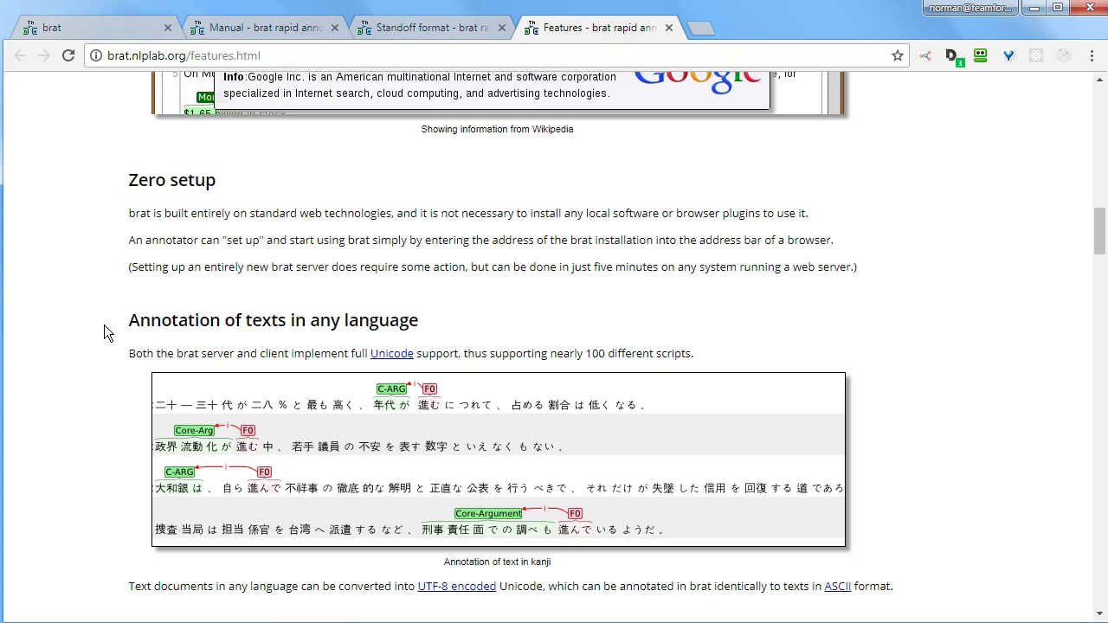
{"action": "scroll", "coordinate": [104, 325], "scroll_direction": "down", "scroll_amount": 2}
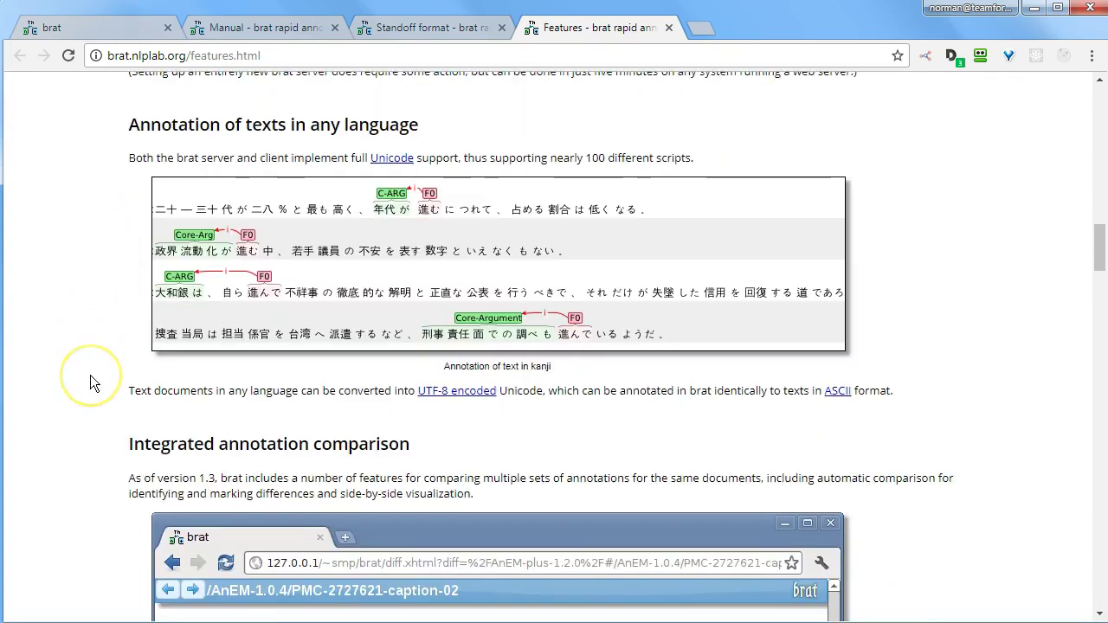
{"action": "scroll", "coordinate": [90, 374], "scroll_direction": "down", "scroll_amount": 3}
{"action": "left_click", "coordinate": [198, 117]}
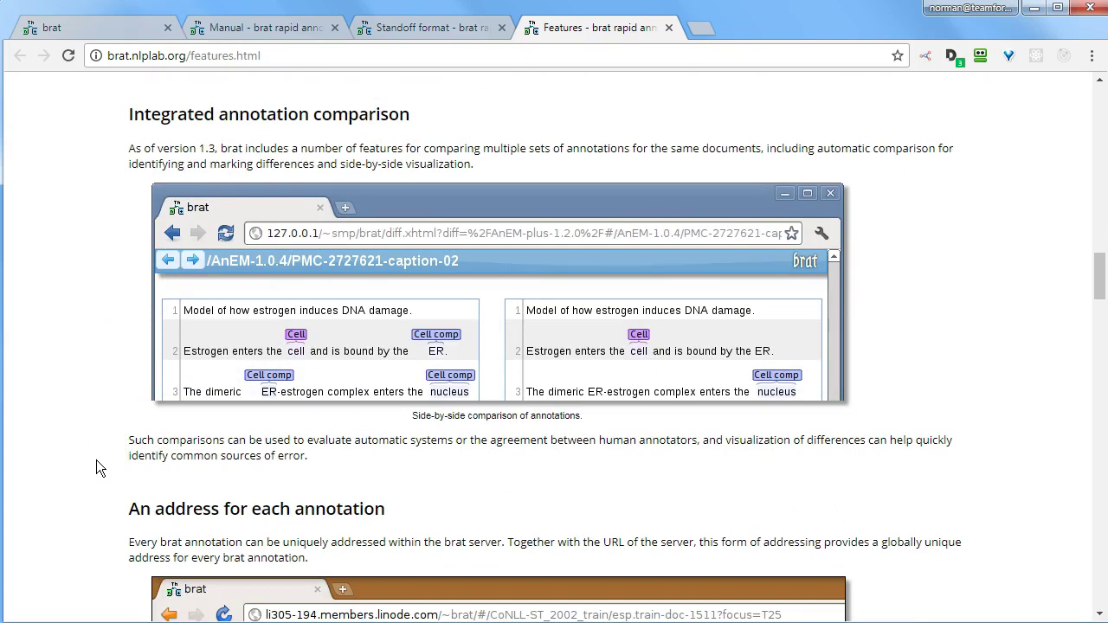
Step: Continue through the addressing, automation and visualization sections, then return to the annotation-notes tutorial
{"action": "scroll", "coordinate": [96, 460], "scroll_direction": "down", "scroll_amount": 2}
{"action": "scroll", "coordinate": [96, 461], "scroll_direction": "down", "scroll_amount": 2}
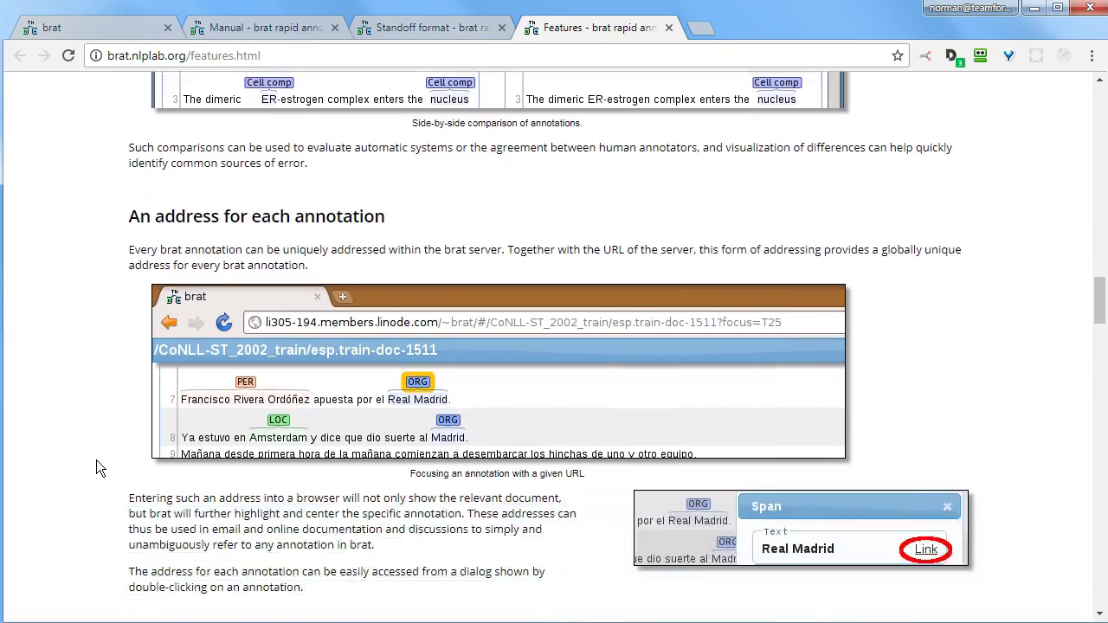
{"action": "scroll", "coordinate": [96, 460], "scroll_direction": "down", "scroll_amount": 1}
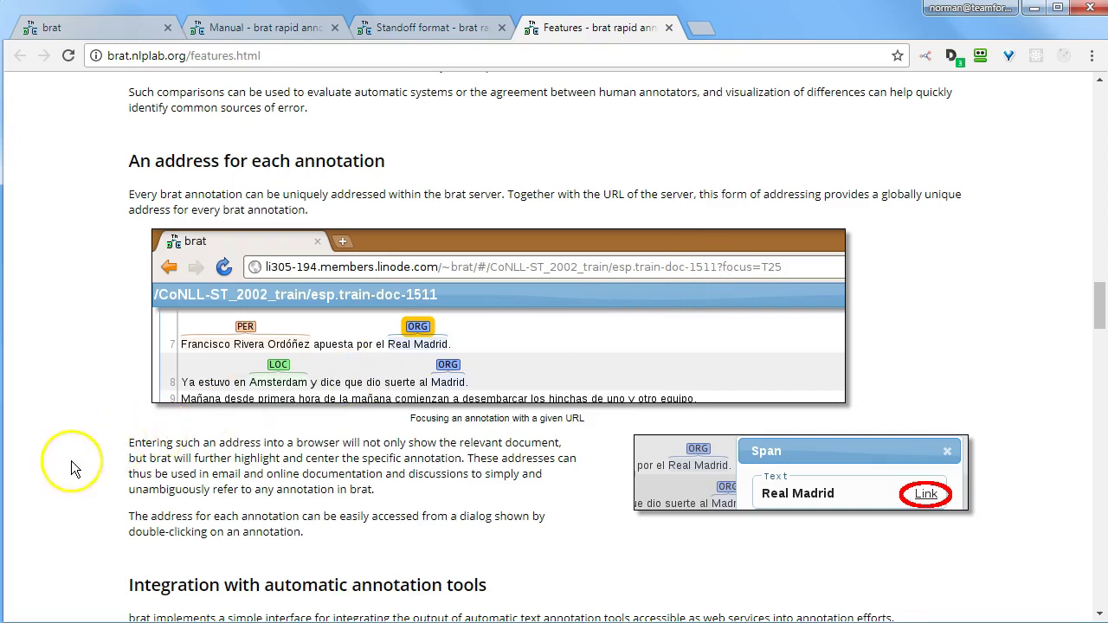
{"action": "scroll", "coordinate": [97, 466], "scroll_direction": "down", "scroll_amount": 4}
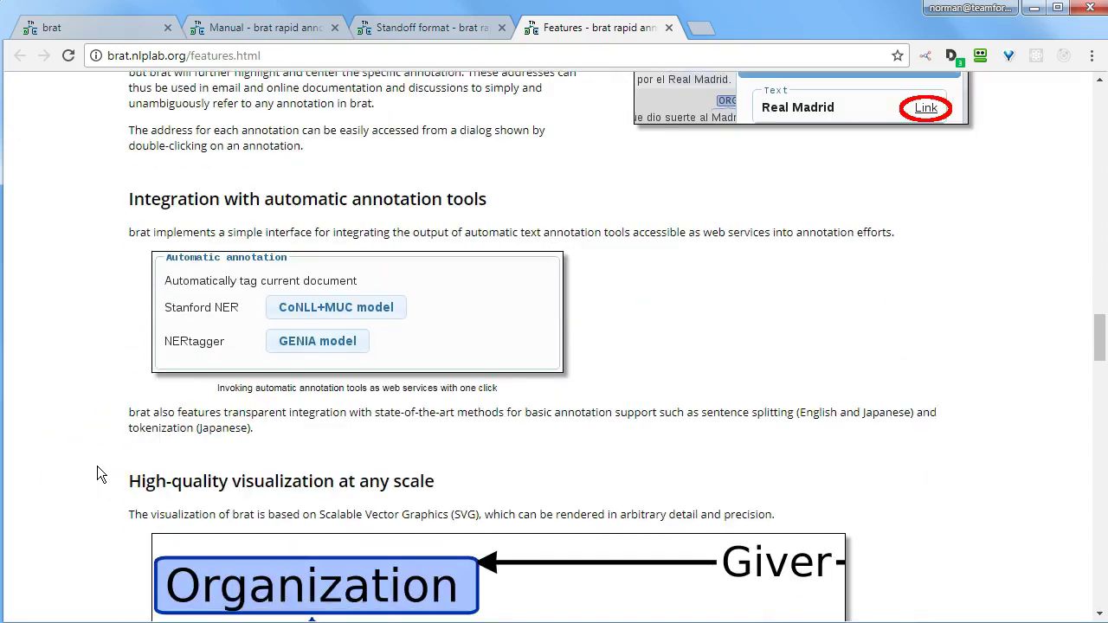
{"action": "scroll", "coordinate": [97, 468], "scroll_direction": "down", "scroll_amount": 4}
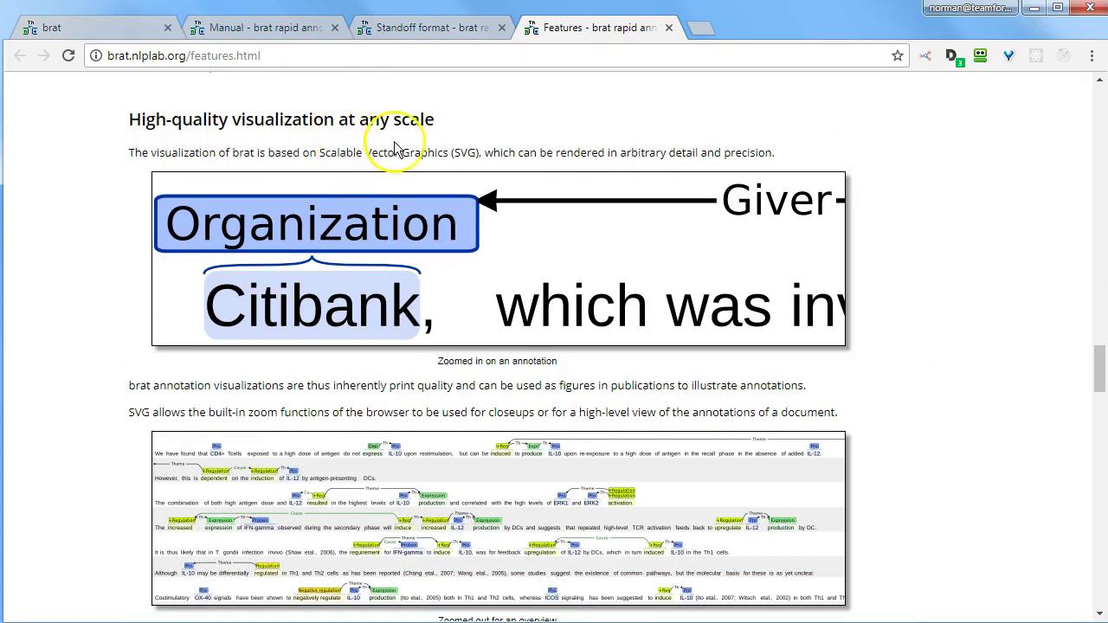
{"action": "scroll", "coordinate": [372, 416], "scroll_direction": "down", "scroll_amount": 1}
{"action": "scroll", "coordinate": [372, 416], "scroll_direction": "down", "scroll_amount": 3}
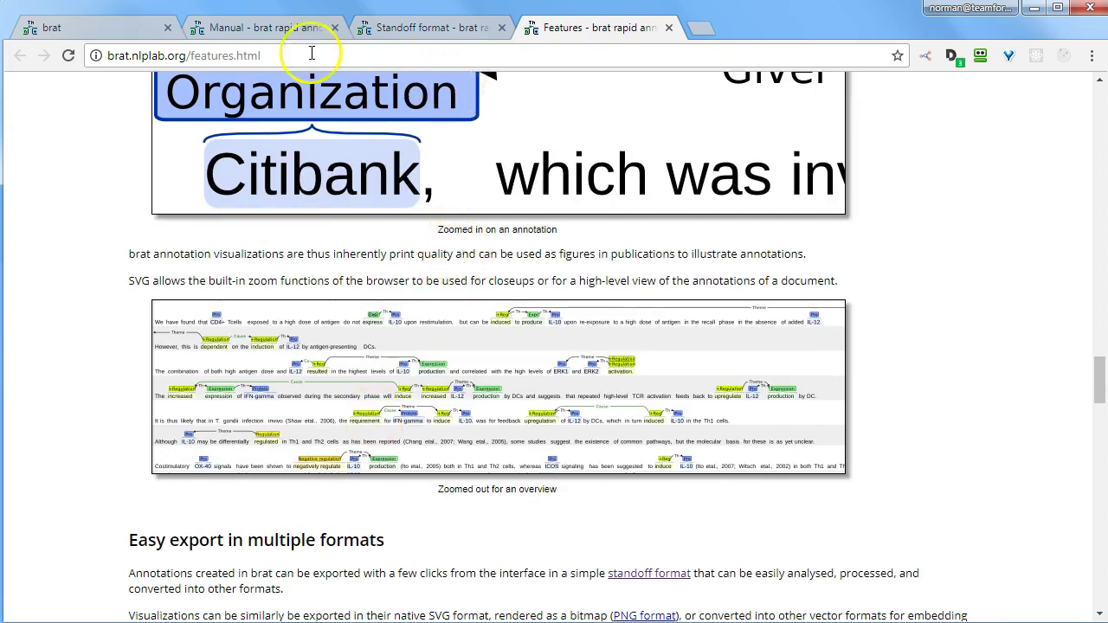
{"action": "left_click", "coordinate": [70, 28]}
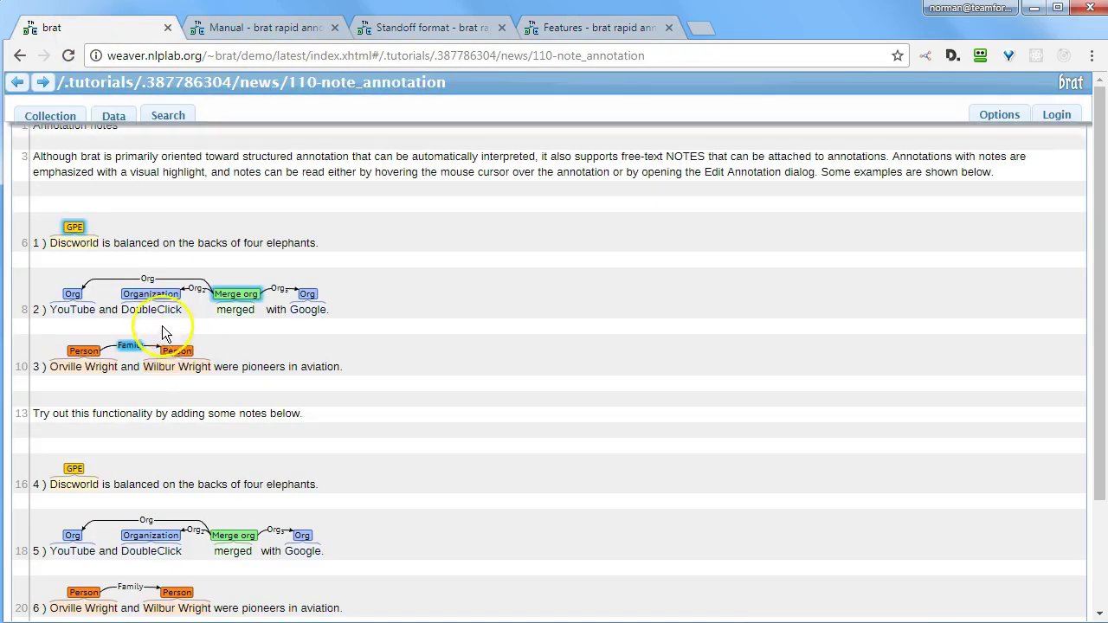
Step: Inspect the DoubleClick annotation and select the svg element holding the visualization
{"action": "right_click", "coordinate": [159, 296]}
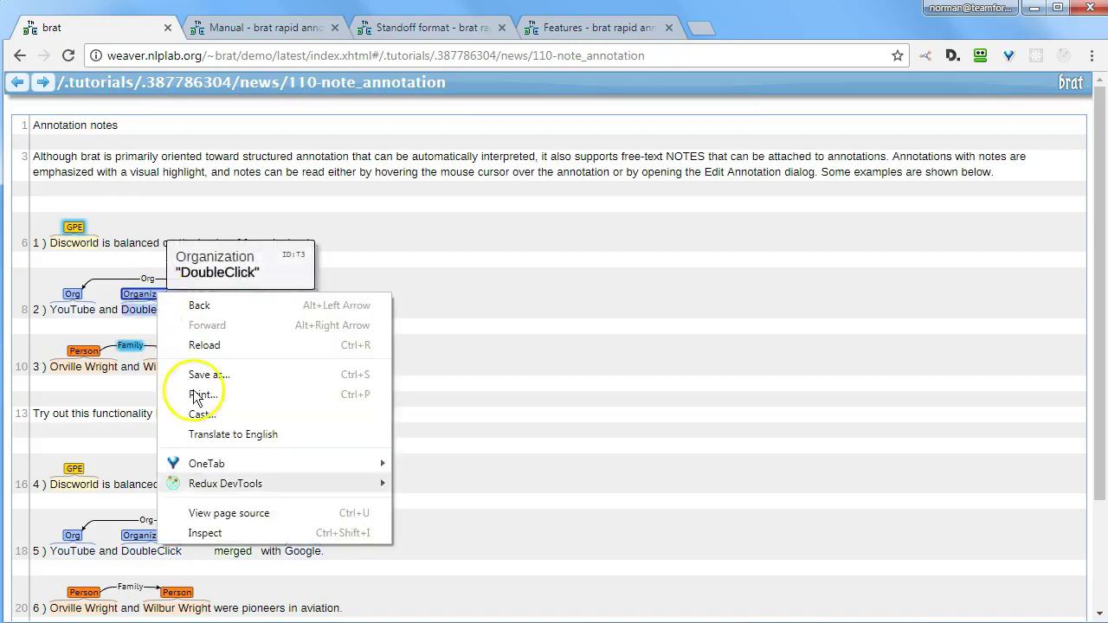
{"action": "left_click", "coordinate": [221, 533]}
{"action": "scroll", "coordinate": [234, 268], "scroll_direction": "up", "scroll_amount": 6}
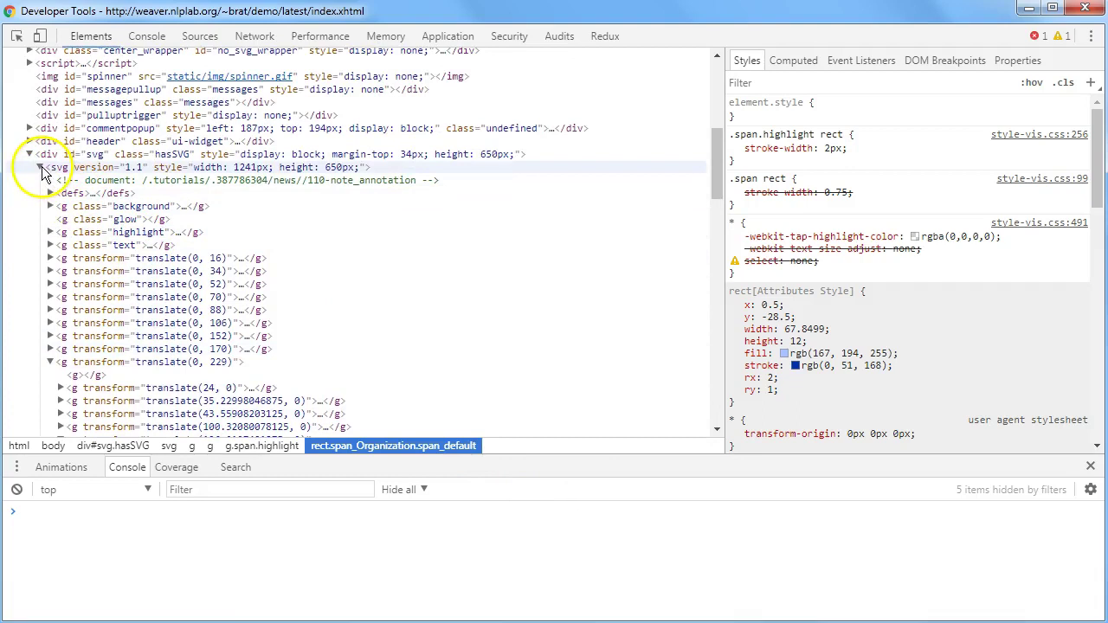
{"action": "left_click", "coordinate": [26, 168]}
{"action": "scroll", "coordinate": [165, 216], "scroll_direction": "down", "scroll_amount": 2}
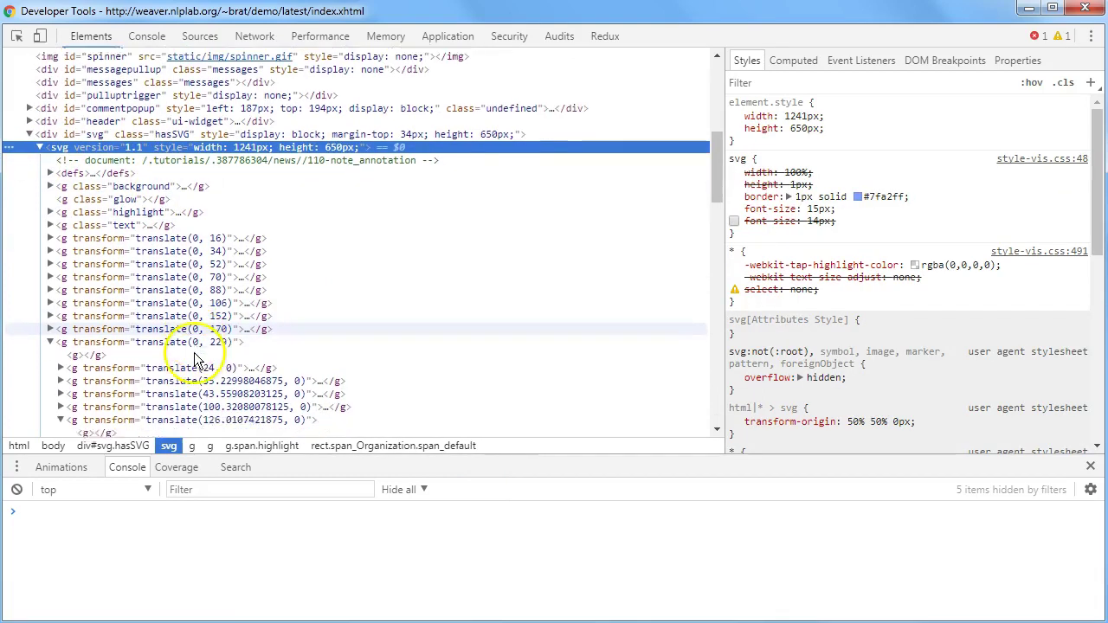
Step: Locate the Merge org and DoubleClick Organization markup, enlarge DevTools, then minimize it
{"action": "left_click_drag", "start_coordinate": [311, 16], "coordinate": [753, 17]}
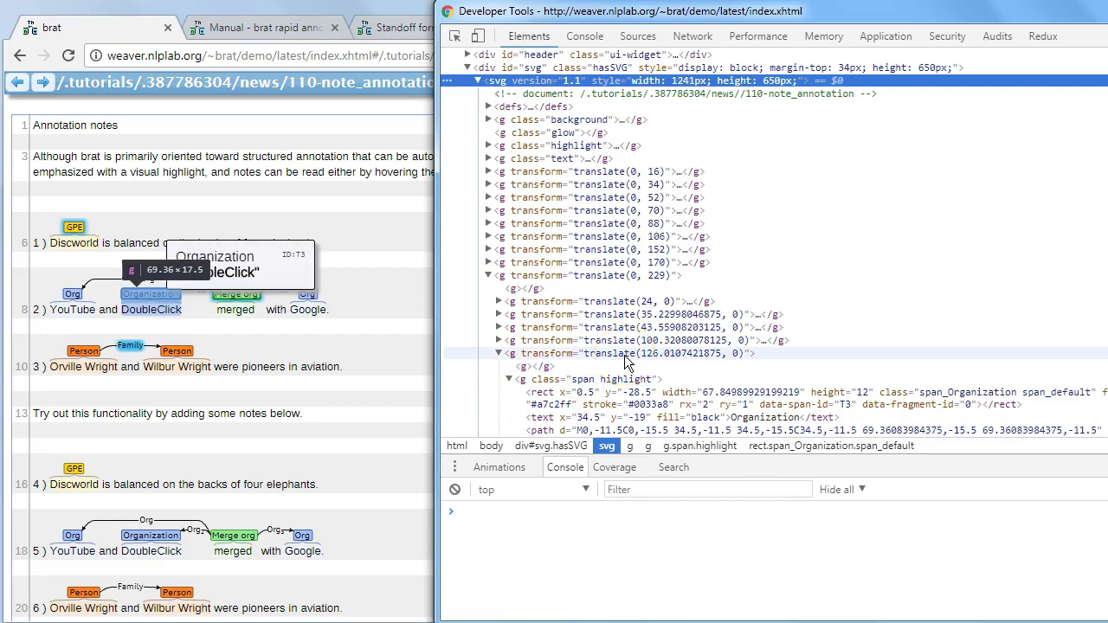
{"action": "scroll", "coordinate": [628, 362], "scroll_direction": "down", "scroll_amount": 3}
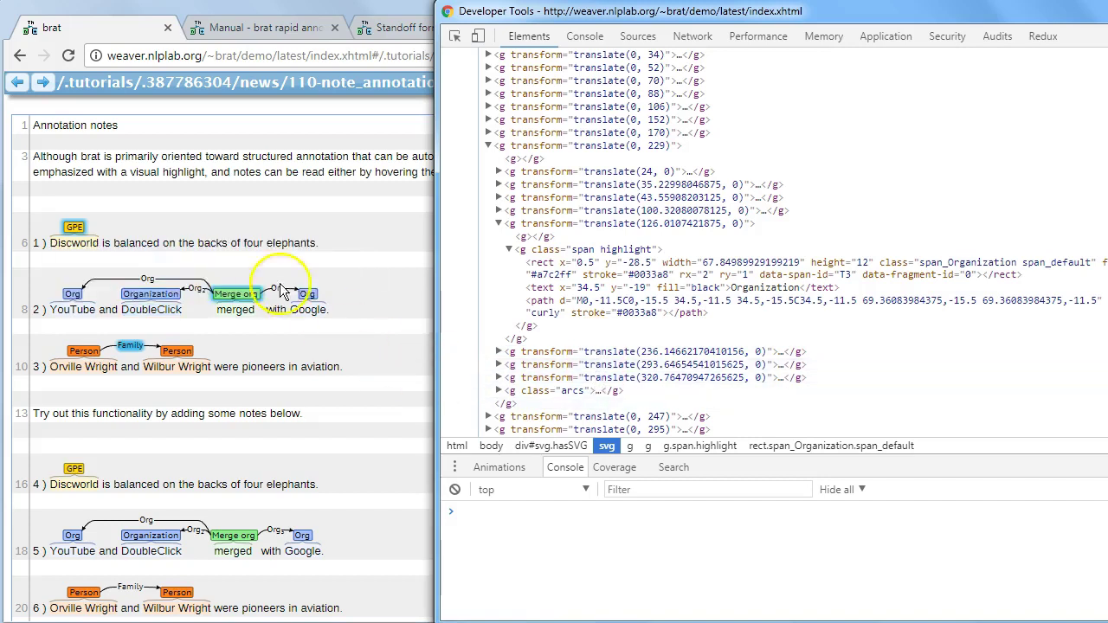
{"action": "left_click", "coordinate": [227, 298]}
{"action": "left_click", "coordinate": [150, 299]}
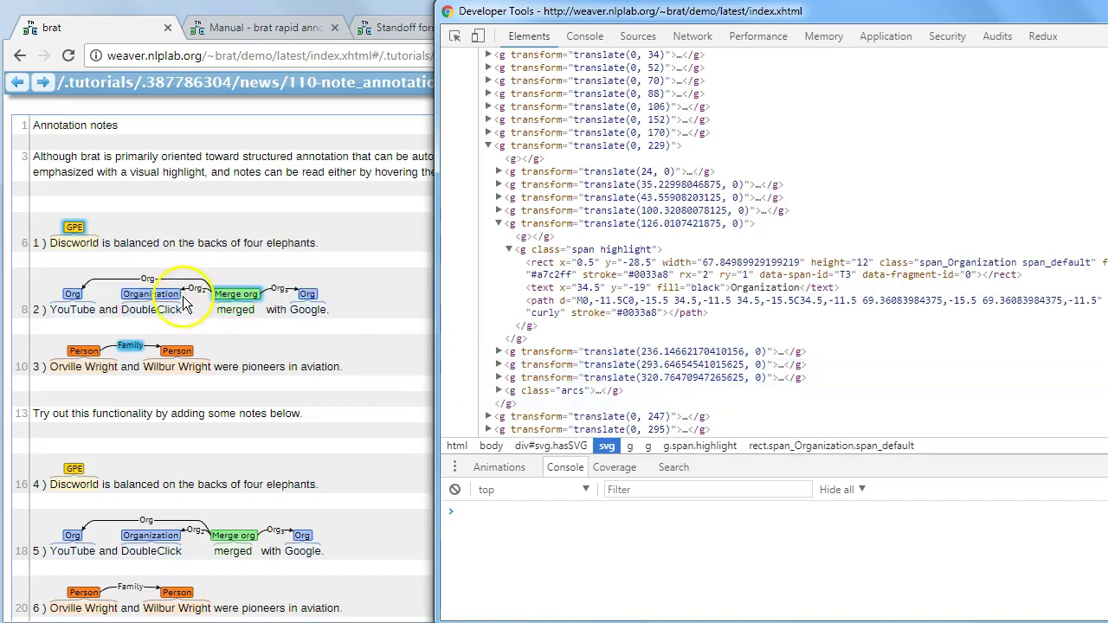
{"action": "mouse_move", "coordinate": [149, 303]}
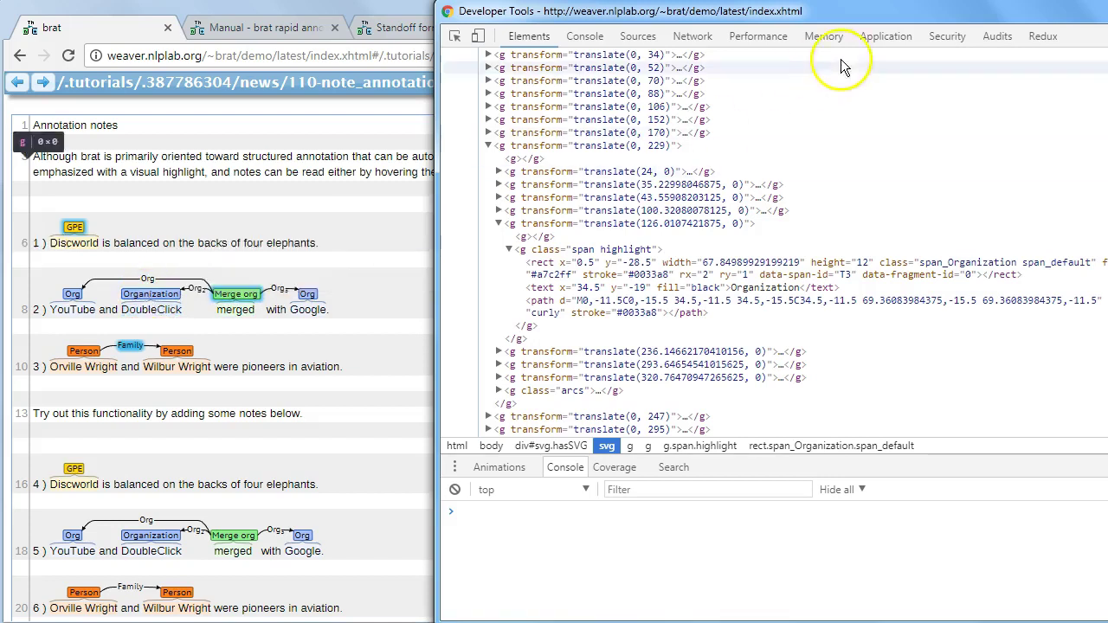
{"action": "left_click_drag", "start_coordinate": [831, 11], "coordinate": [433, 17]}
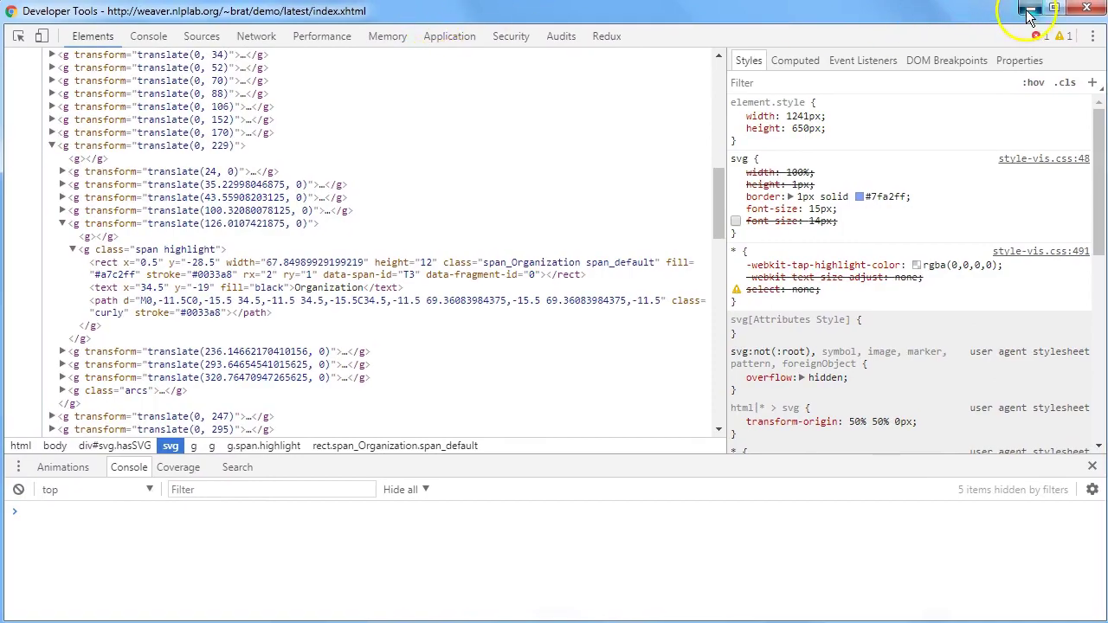
{"action": "left_click", "coordinate": [1028, 11]}
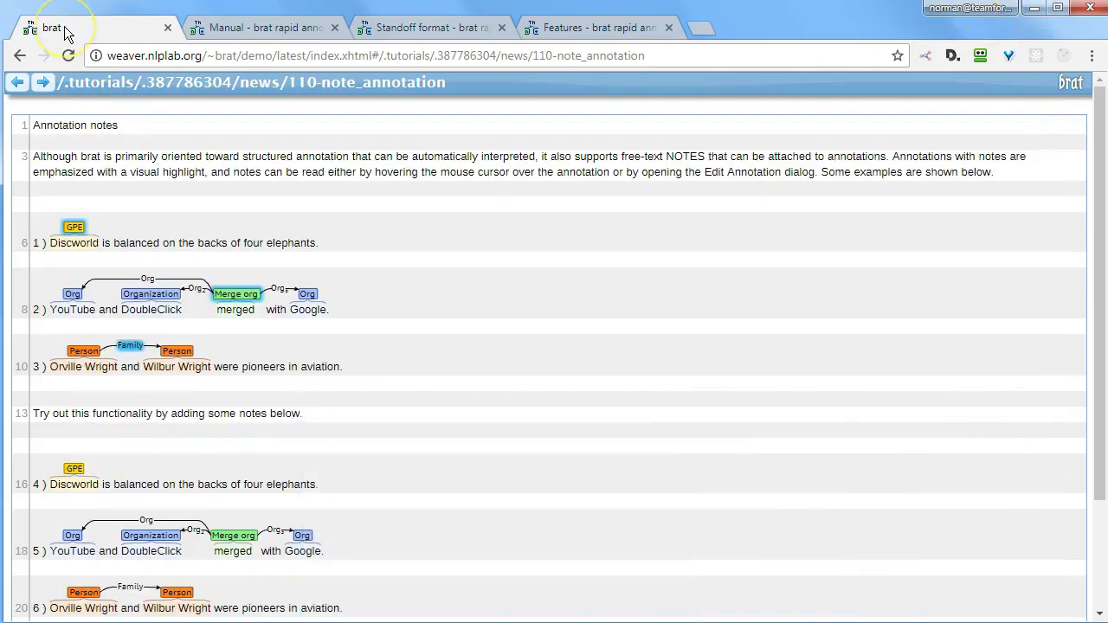
Step: Check an annotation's note, then read the brat Features page down to 'Always validated'
{"action": "left_click", "coordinate": [31, 31]}
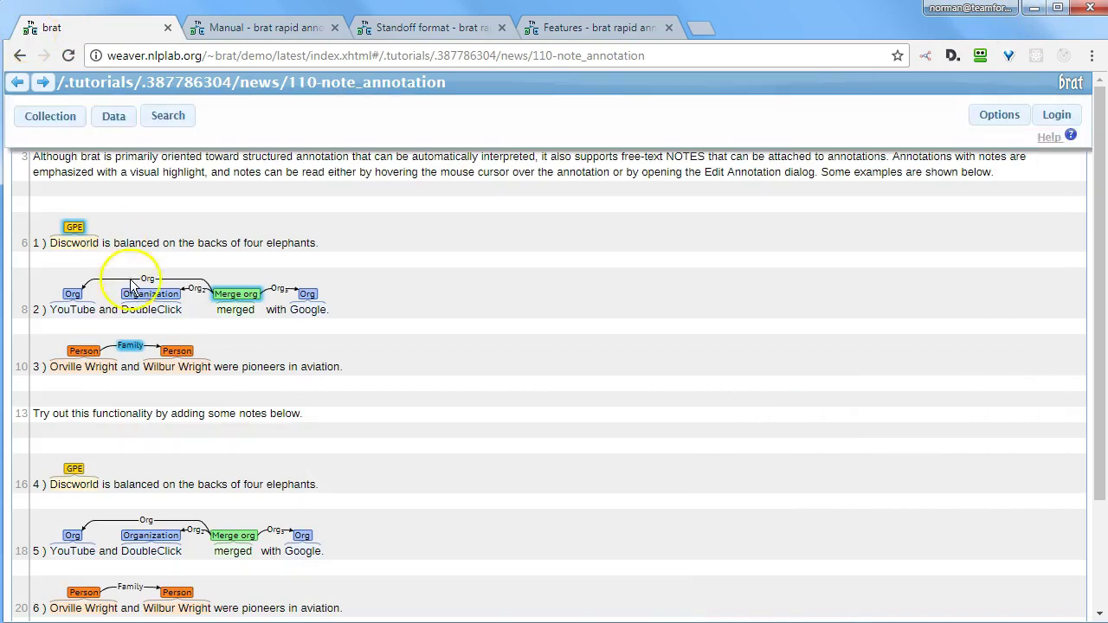
{"action": "mouse_move", "coordinate": [139, 298]}
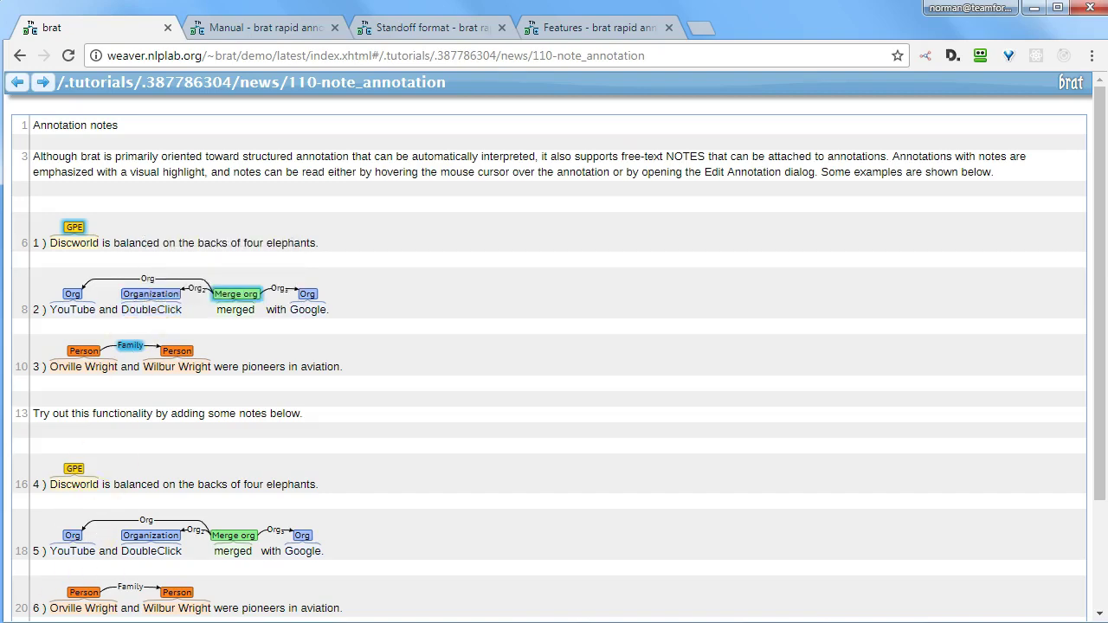
{"action": "key", "text": "ctrl+shift+Tab"}
{"action": "scroll", "coordinate": [902, 414], "scroll_direction": "down", "scroll_amount": 3}
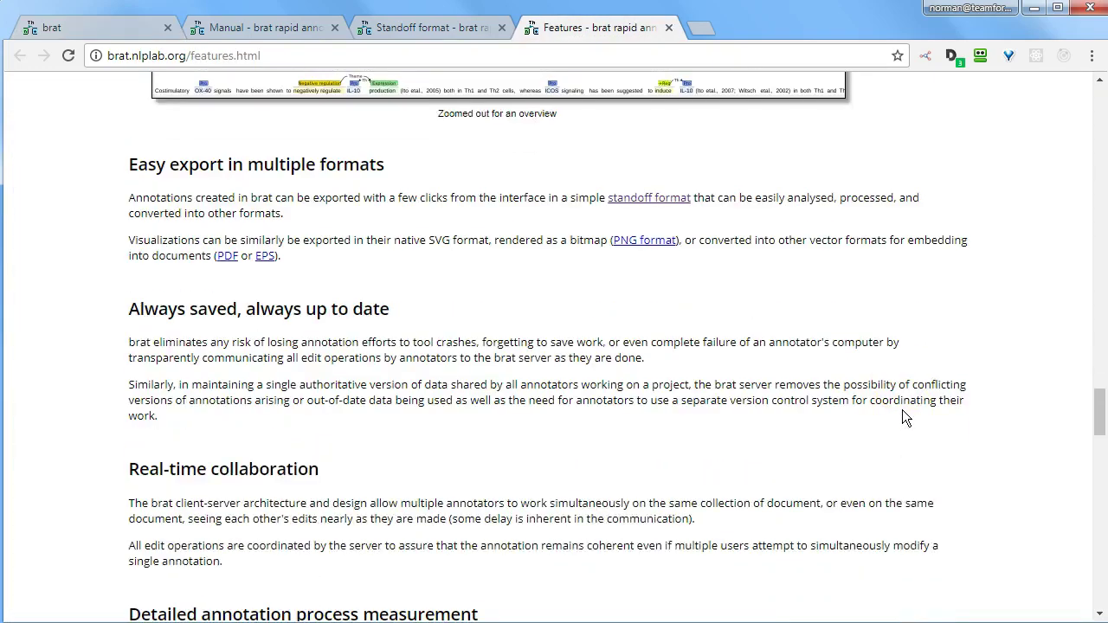
{"action": "scroll", "coordinate": [903, 418], "scroll_direction": "down", "scroll_amount": 2}
{"action": "scroll", "coordinate": [902, 411], "scroll_direction": "down", "scroll_amount": 5}
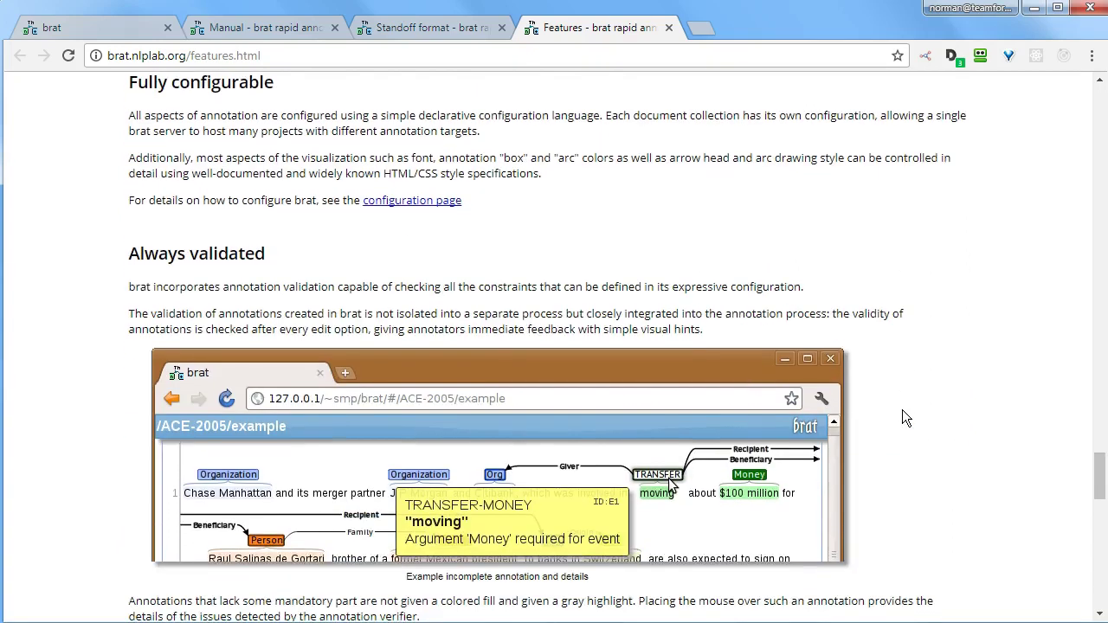
{"action": "scroll", "coordinate": [902, 419], "scroll_direction": "down", "scroll_amount": 2}
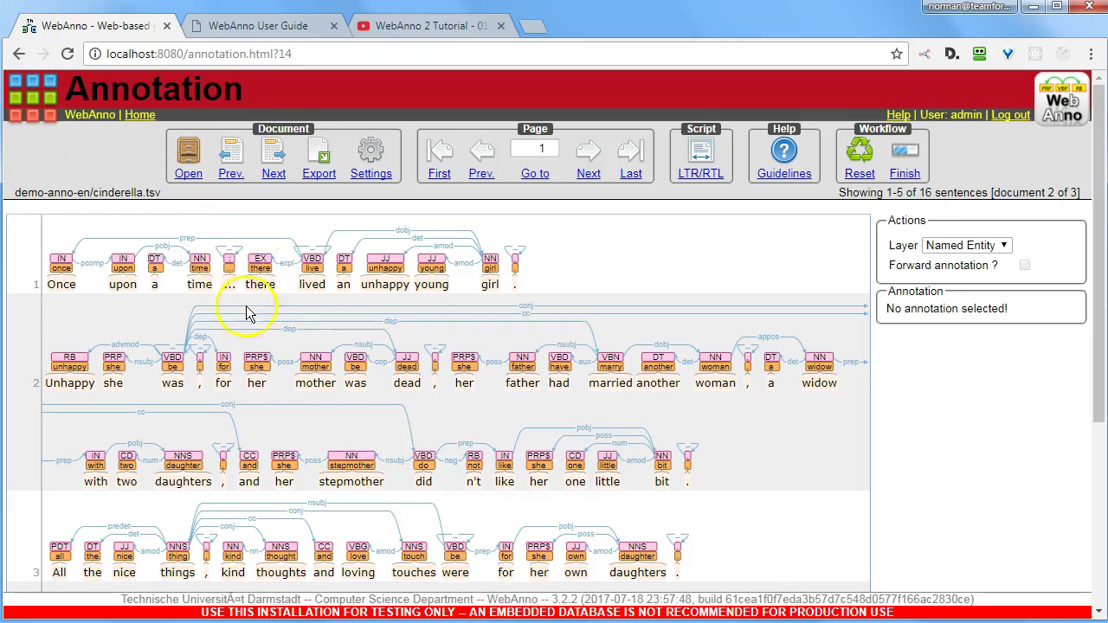
{"action": "scroll", "coordinate": [49, 338], "scroll_direction": "down", "scroll_amount": 2}
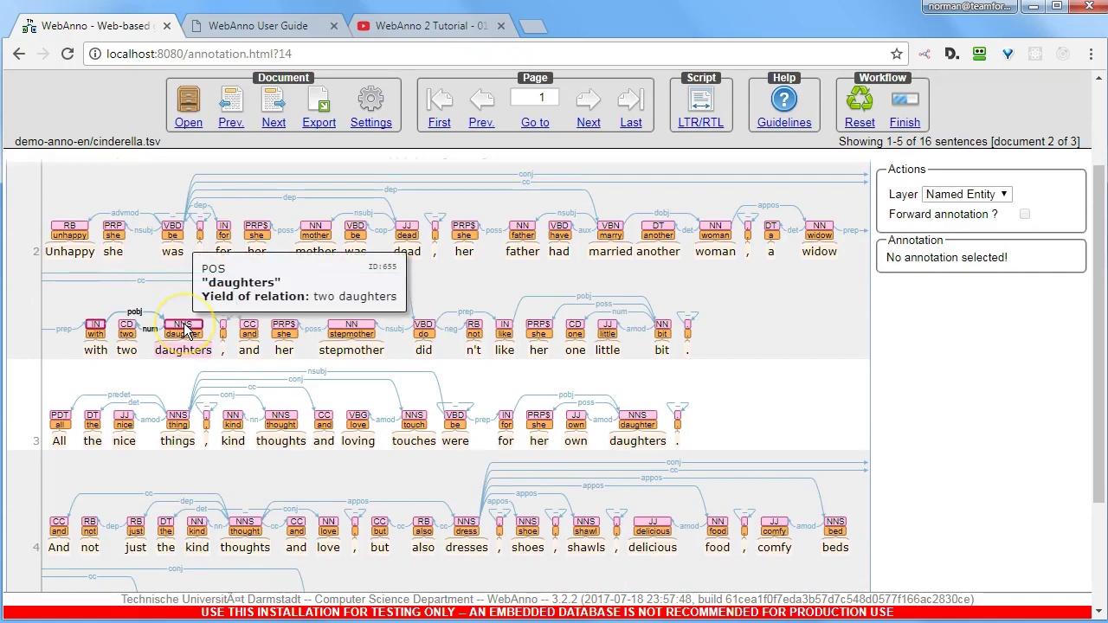
{"action": "right_click", "coordinate": [186, 332]}
{"action": "left_click", "coordinate": [213, 561]}
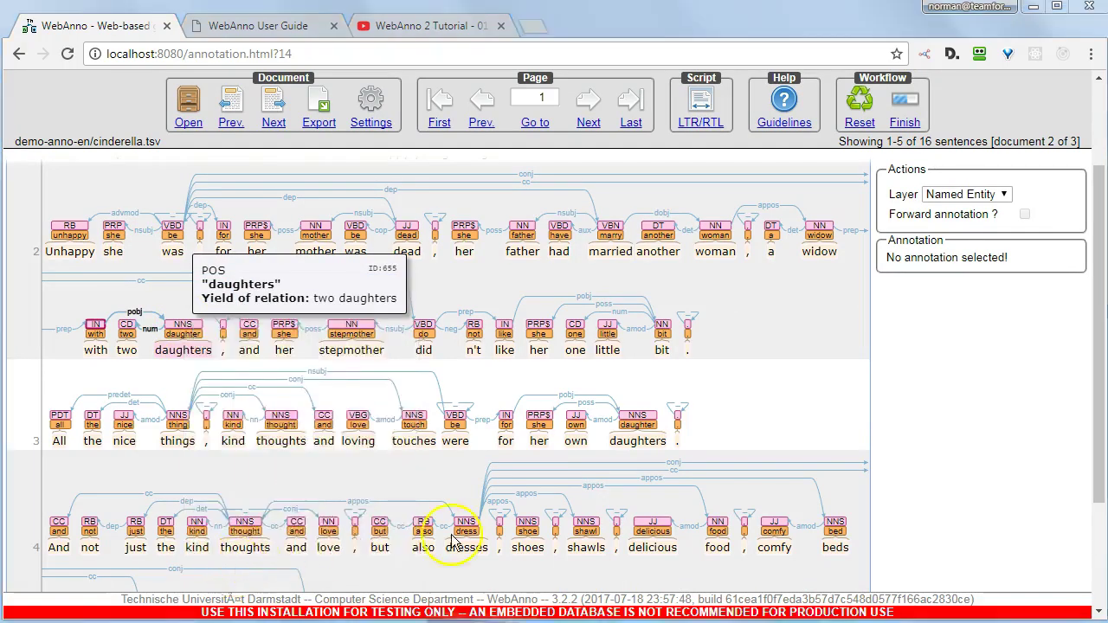
{"action": "scroll", "coordinate": [231, 271], "scroll_direction": "up", "scroll_amount": 2}
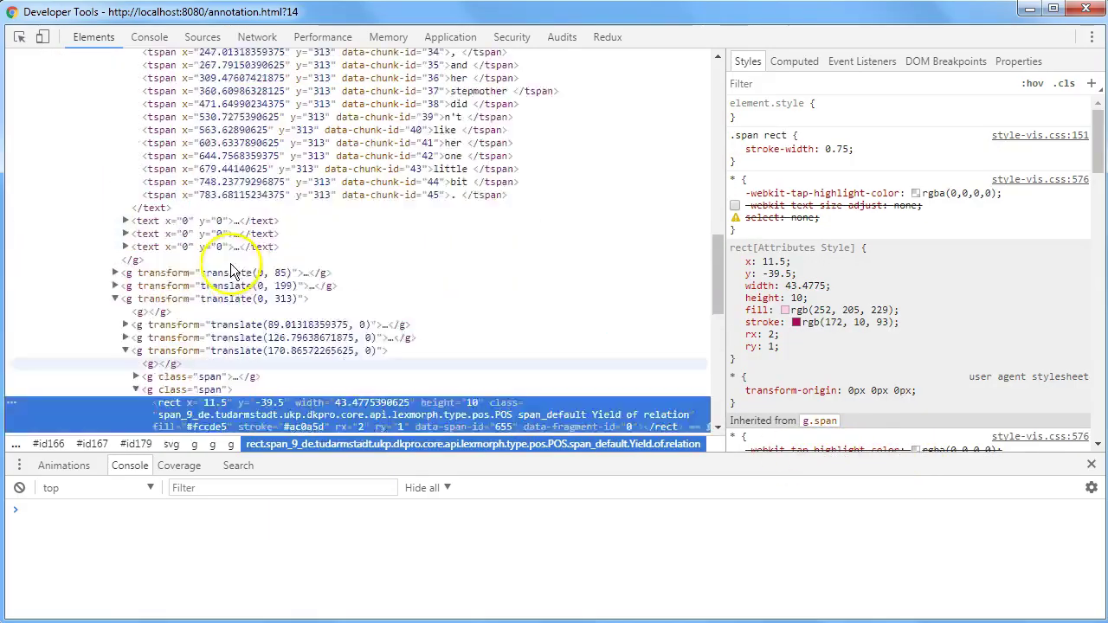
{"action": "scroll", "coordinate": [231, 271], "scroll_direction": "up", "scroll_amount": 15}
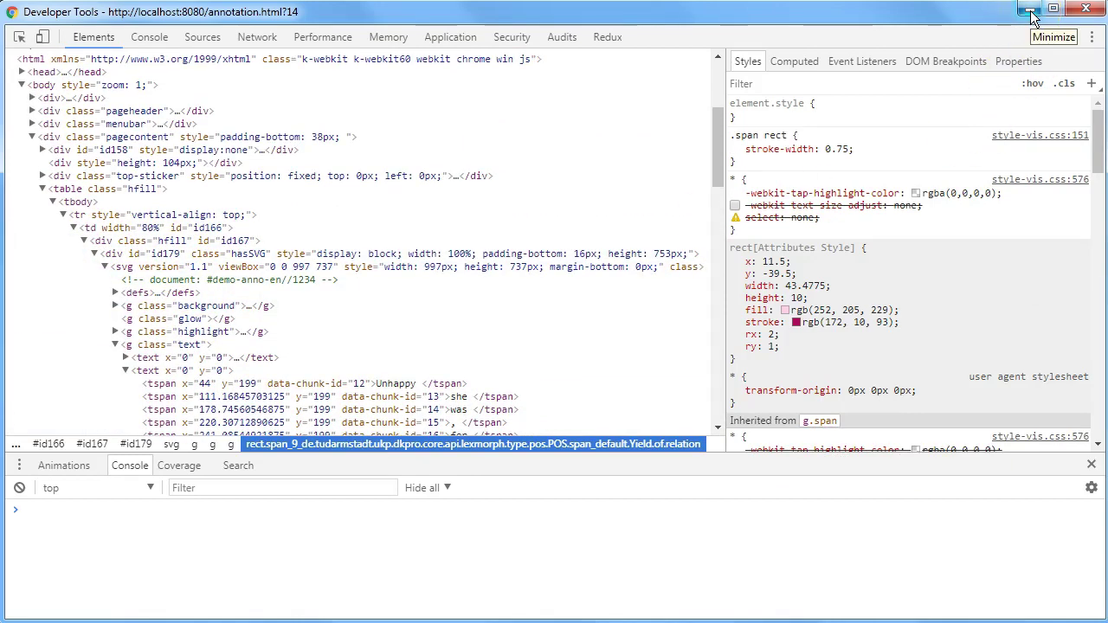
{"action": "left_click", "coordinate": [1030, 10]}
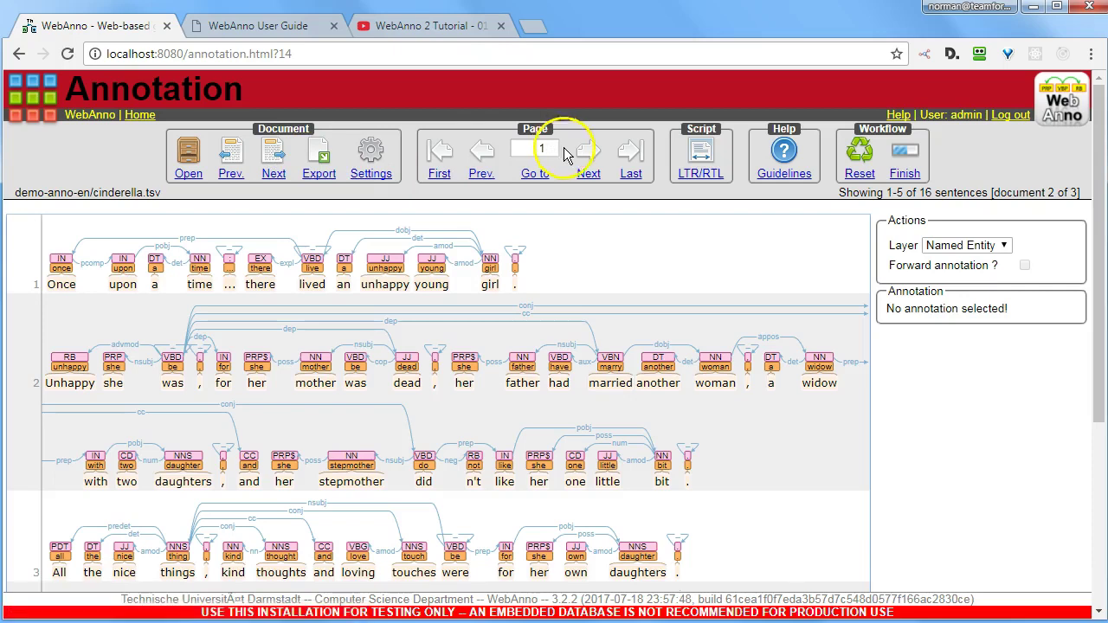
{"action": "left_click", "coordinate": [792, 174]}
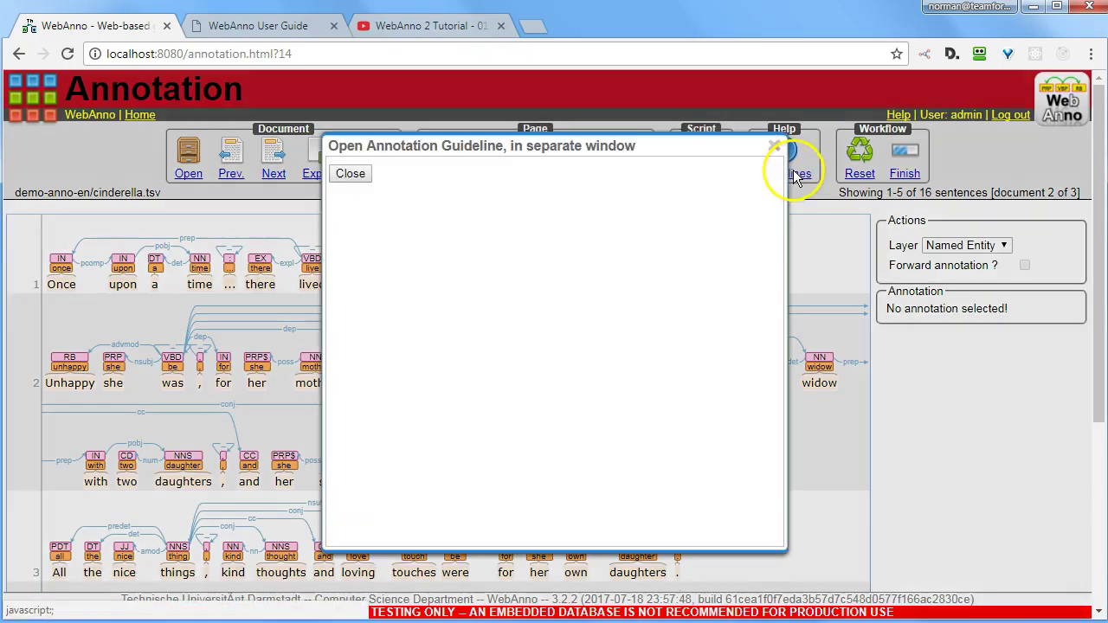
{"action": "left_click", "coordinate": [351, 174]}
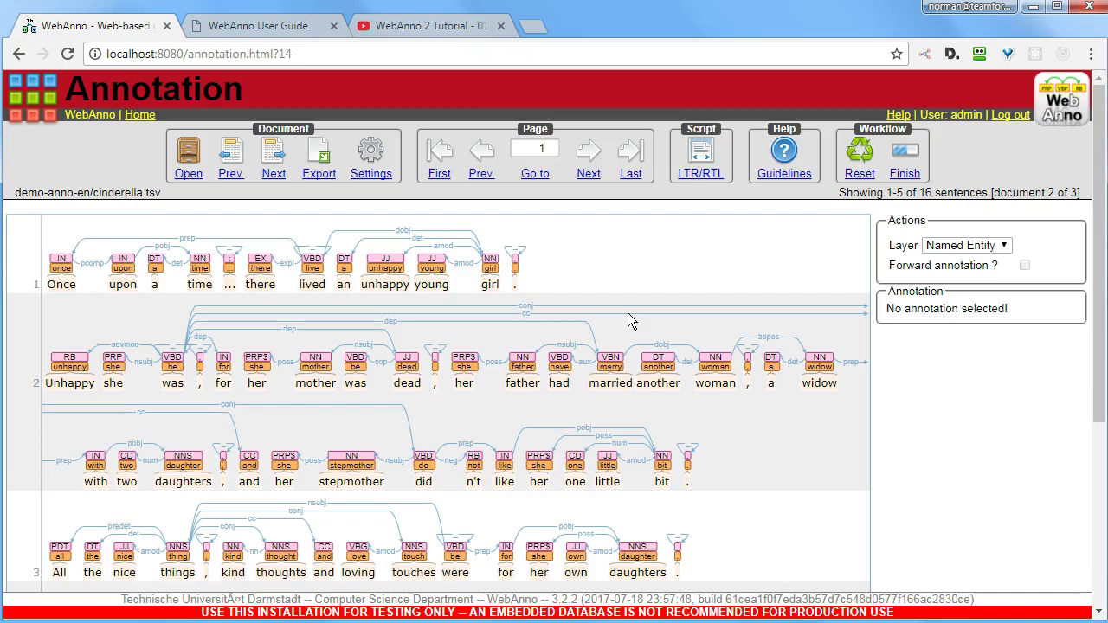
{"action": "left_click", "coordinate": [134, 56]}
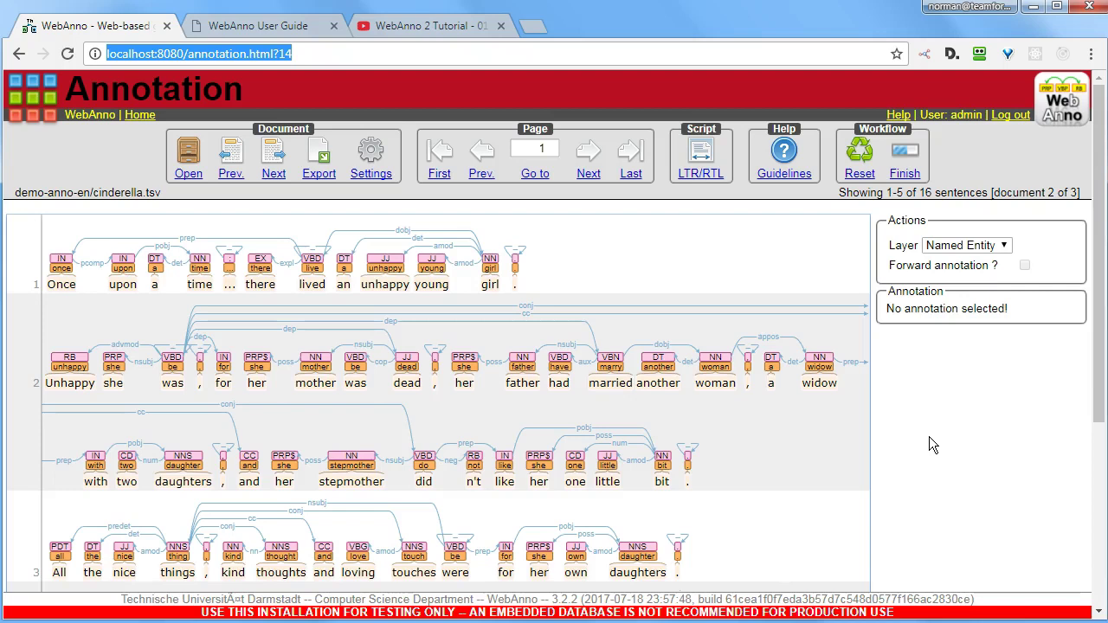
Step: Read the WebAnno User Guide down to the Navigation key bindings table, then switch to the tutorial video
{"action": "left_click", "coordinate": [264, 31]}
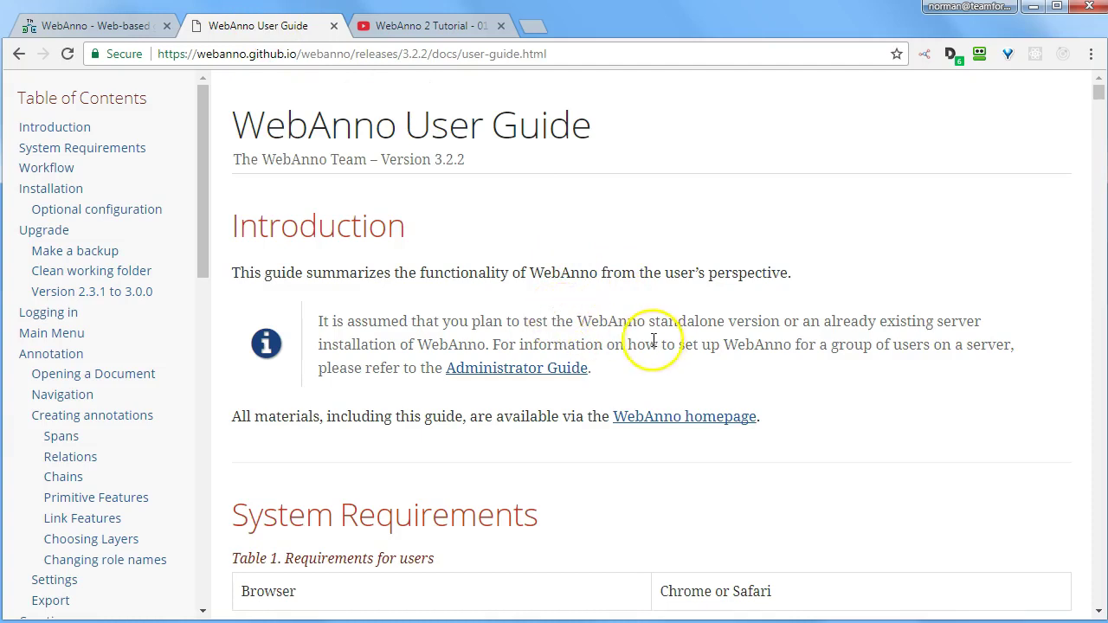
{"action": "scroll", "coordinate": [782, 333], "scroll_direction": "down", "scroll_amount": 6}
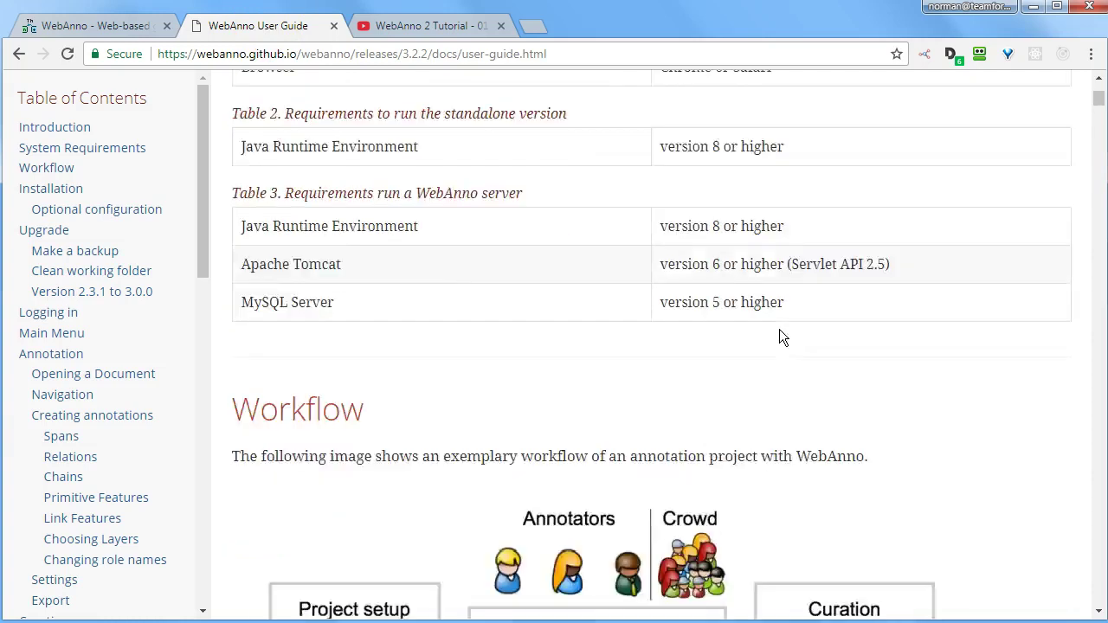
{"action": "scroll", "coordinate": [780, 336], "scroll_direction": "down", "scroll_amount": 15}
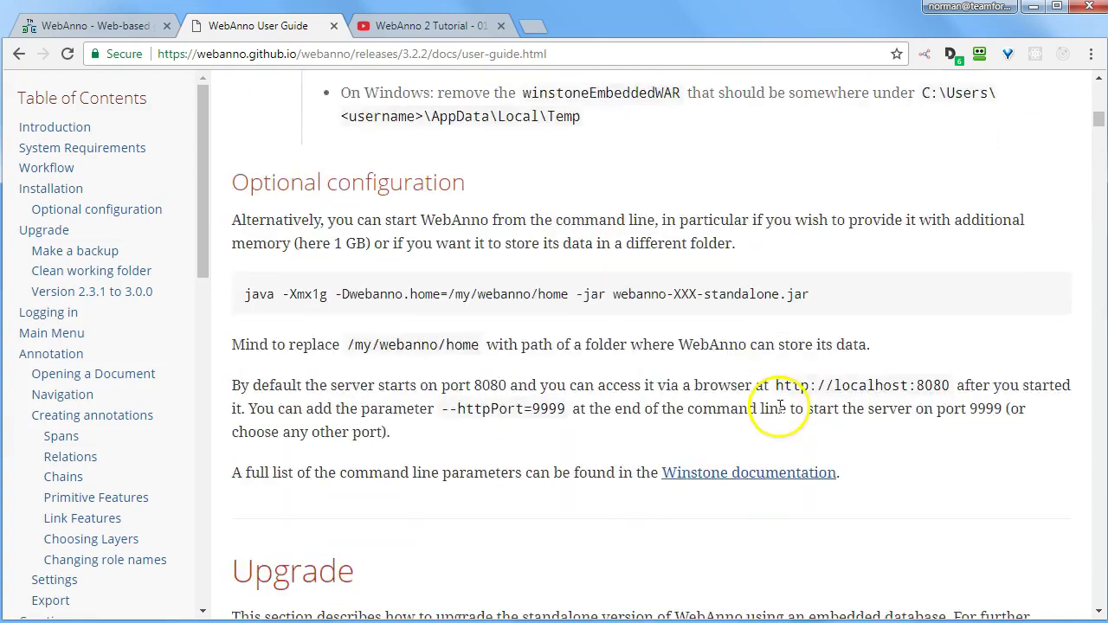
{"action": "scroll", "coordinate": [779, 407], "scroll_direction": "down", "scroll_amount": 20}
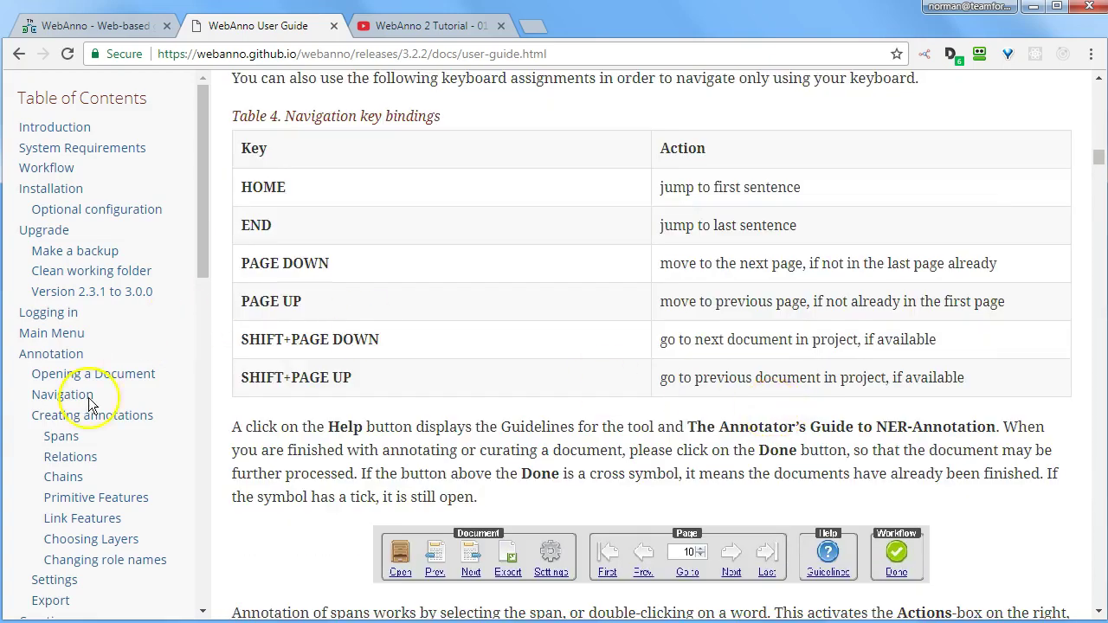
{"action": "mouse_move", "coordinate": [206, 232]}
{"action": "left_mouse_down"}
{"action": "mouse_move", "coordinate": [187, 450]}
{"action": "mouse_move", "coordinate": [206, 572]}
{"action": "mouse_move", "coordinate": [230, 310]}
{"action": "mouse_move", "coordinate": [285, 132]}
{"action": "mouse_move", "coordinate": [372, 76]}
{"action": "left_mouse_up"}
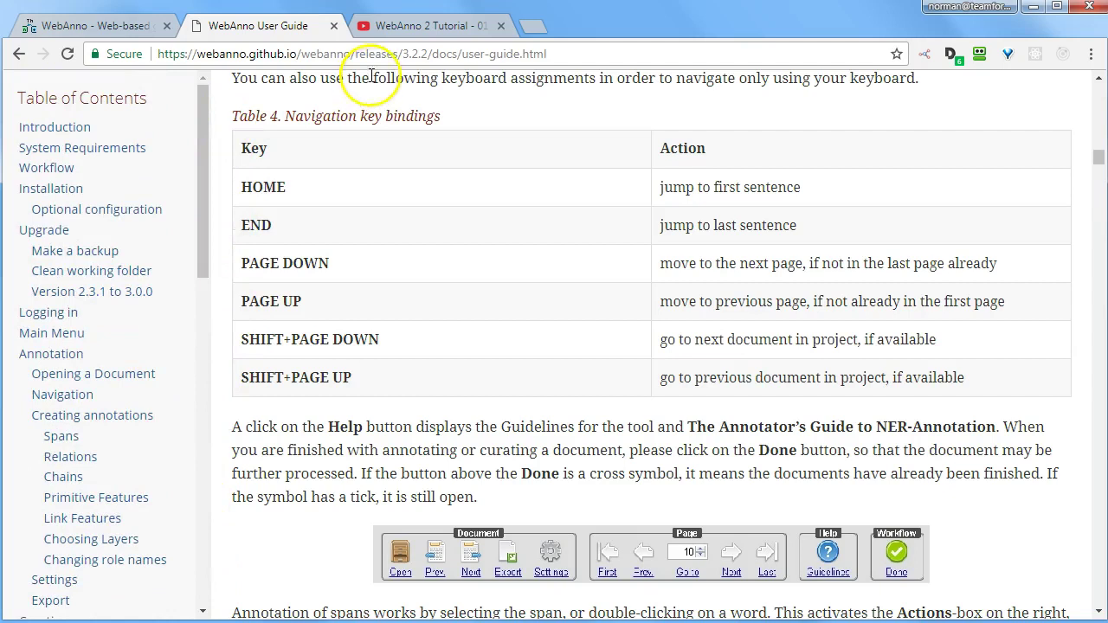
{"action": "left_click", "coordinate": [421, 29]}
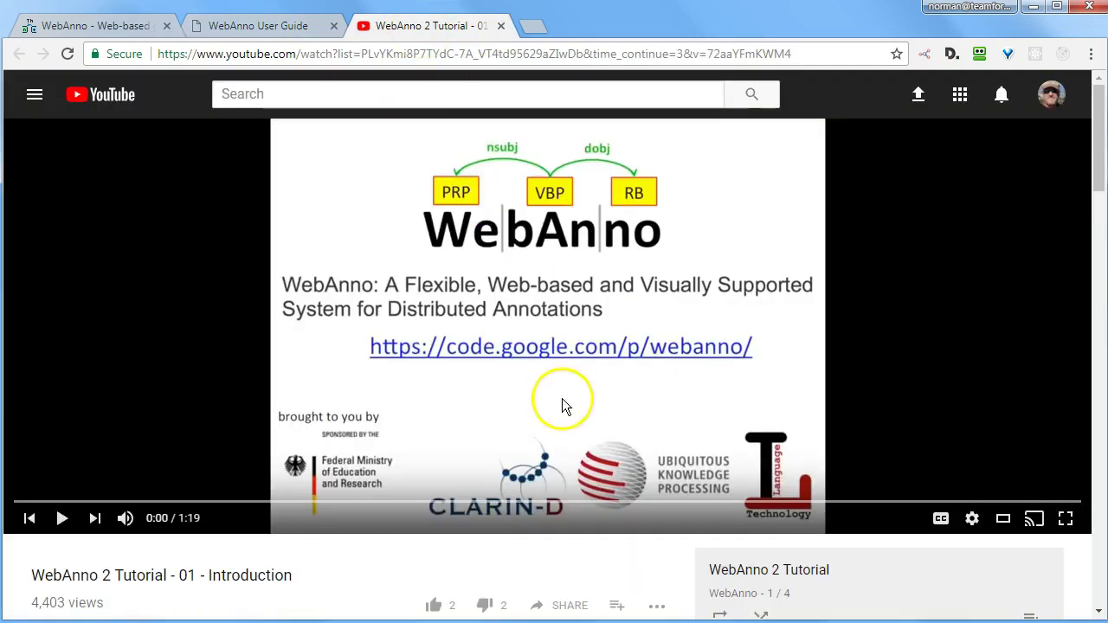
Step: Skim the video description and playlist, then play the introduction and pause at 0:08
{"action": "scroll", "coordinate": [214, 565], "scroll_direction": "down", "scroll_amount": 2}
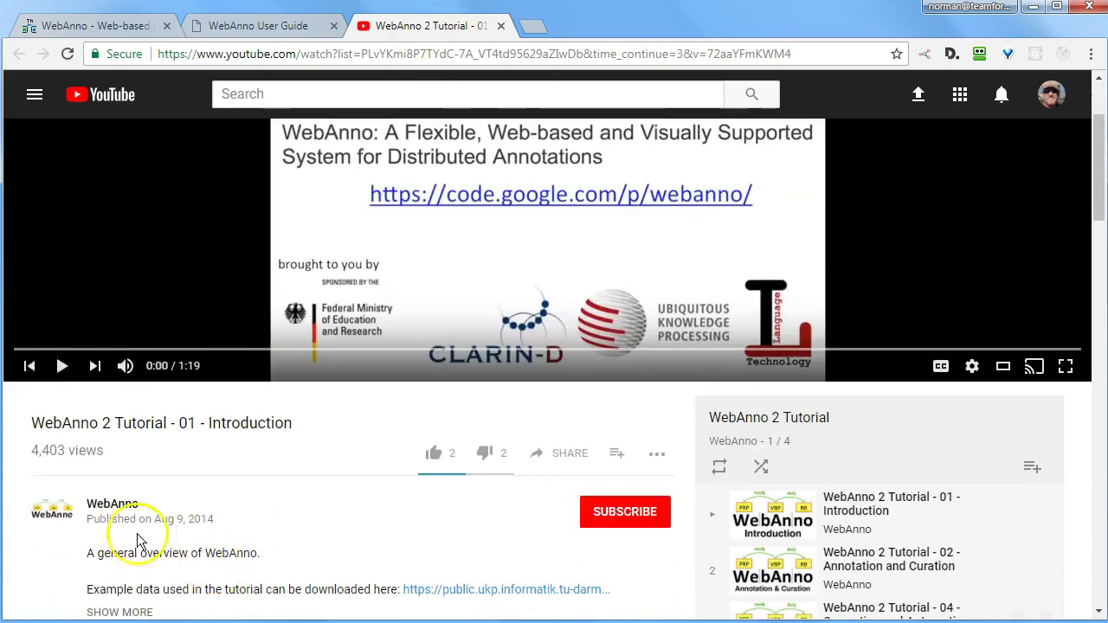
{"action": "scroll", "coordinate": [440, 525], "scroll_direction": "down", "scroll_amount": 2}
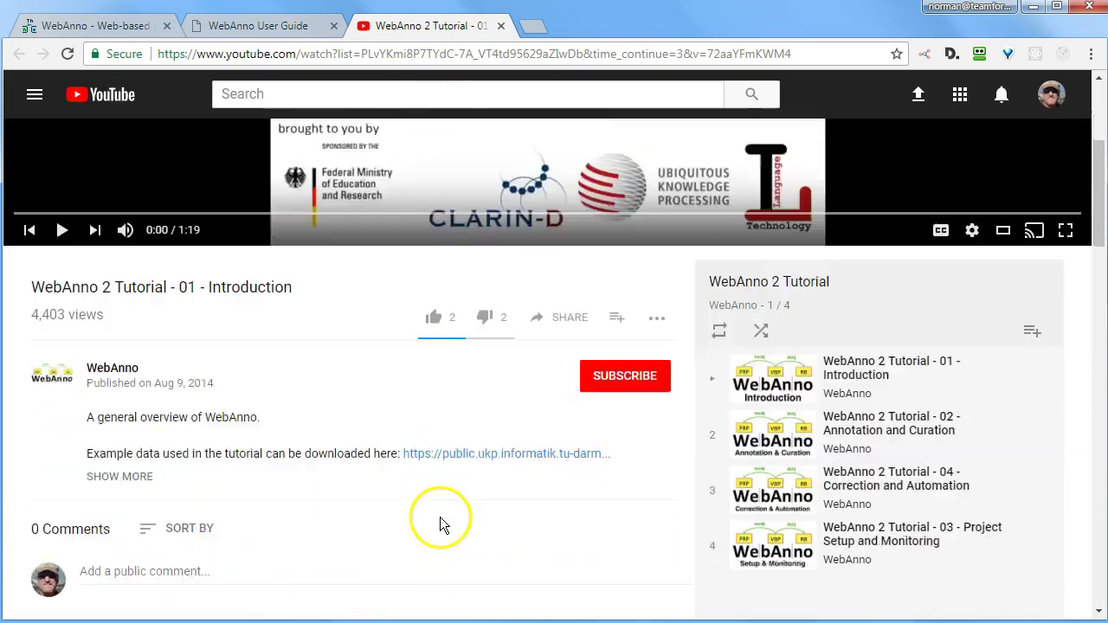
{"action": "scroll", "coordinate": [440, 526], "scroll_direction": "down", "scroll_amount": 2}
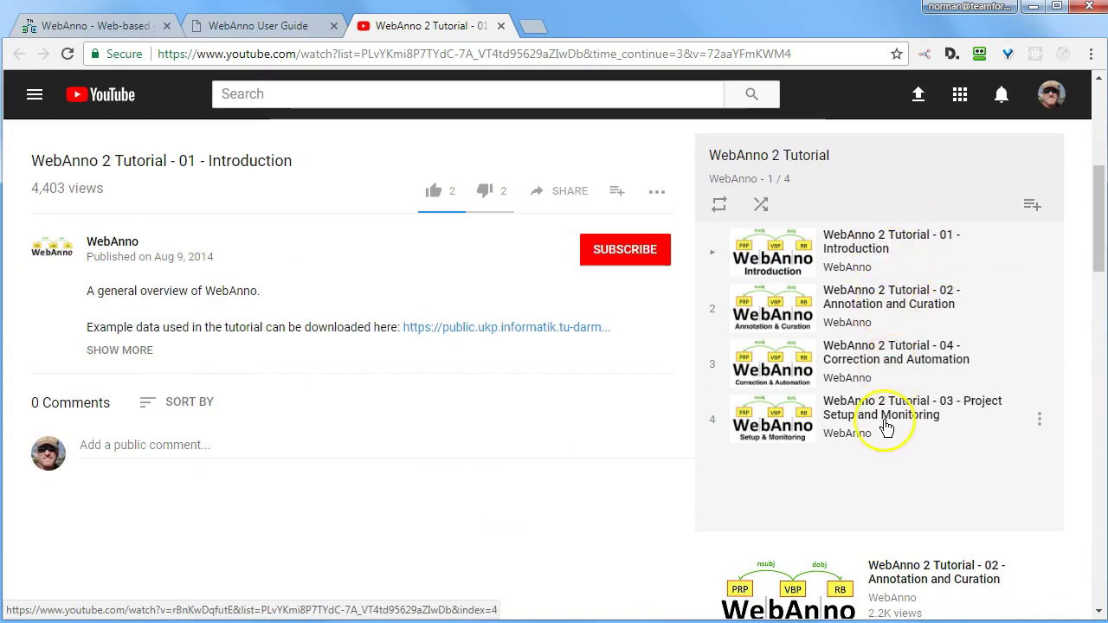
{"action": "scroll", "coordinate": [554, 407], "scroll_direction": "up", "scroll_amount": 5}
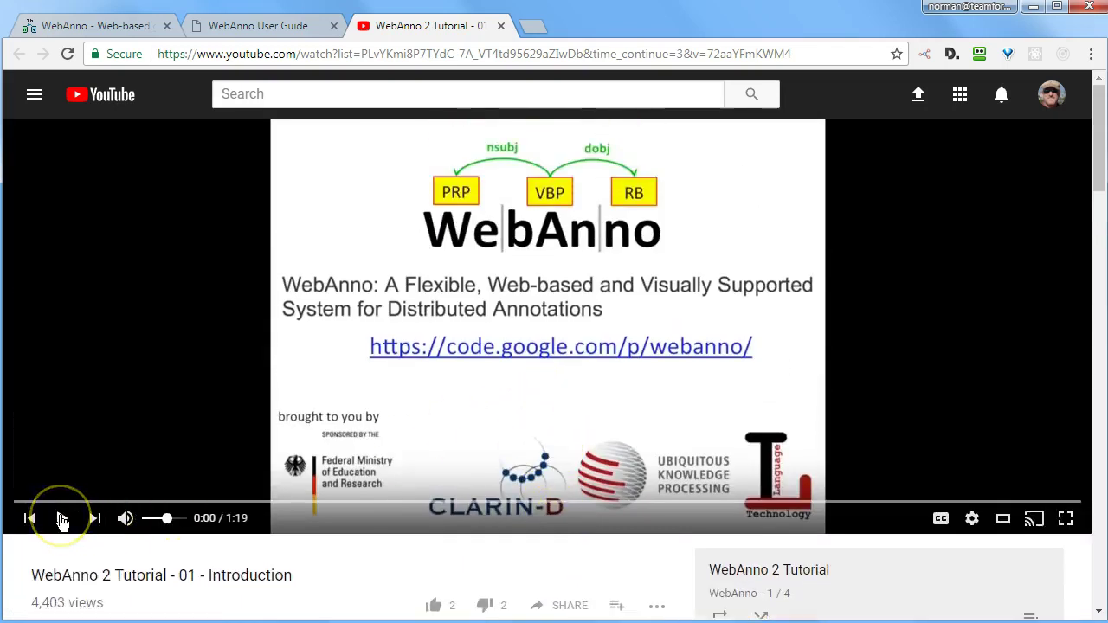
{"action": "left_click", "coordinate": [62, 519]}
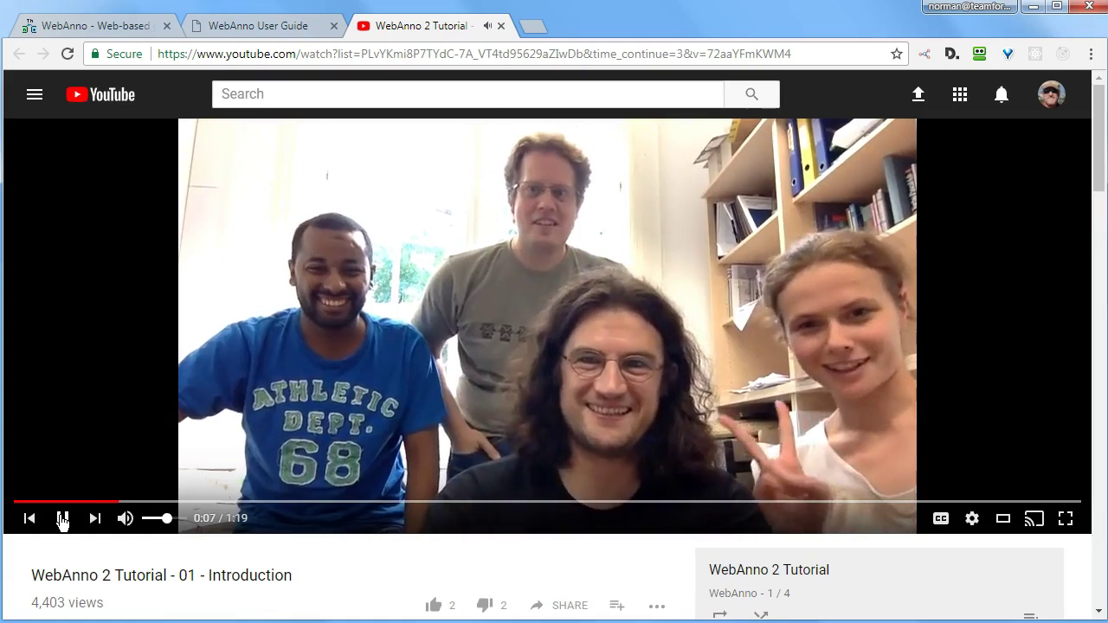
{"action": "left_click", "coordinate": [62, 519]}
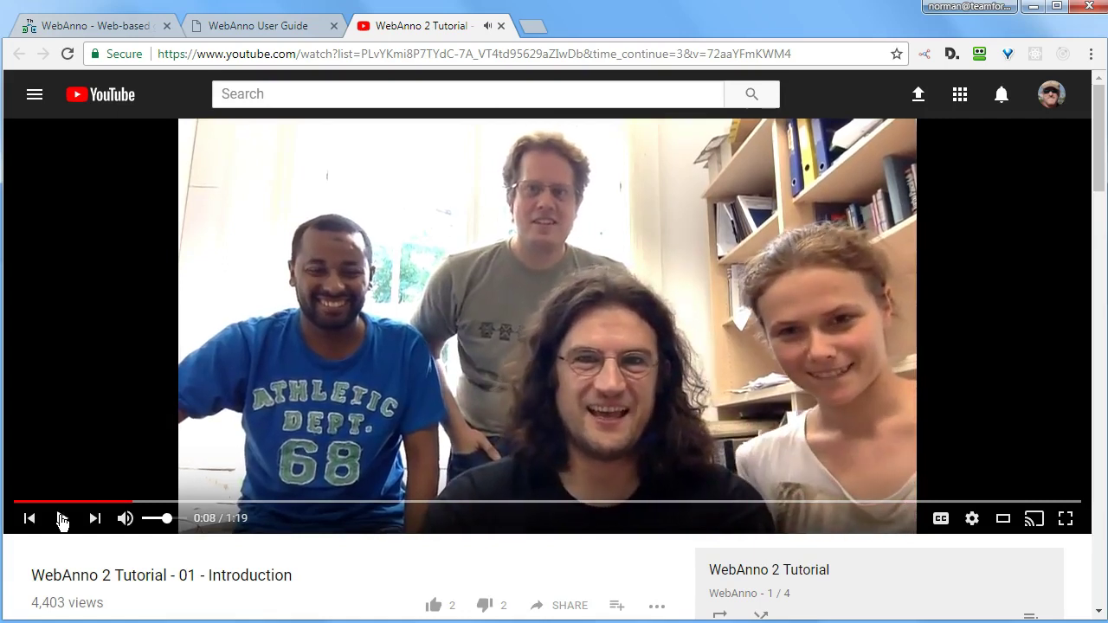
{"action": "scroll", "coordinate": [563, 501], "scroll_direction": "down", "scroll_amount": 4}
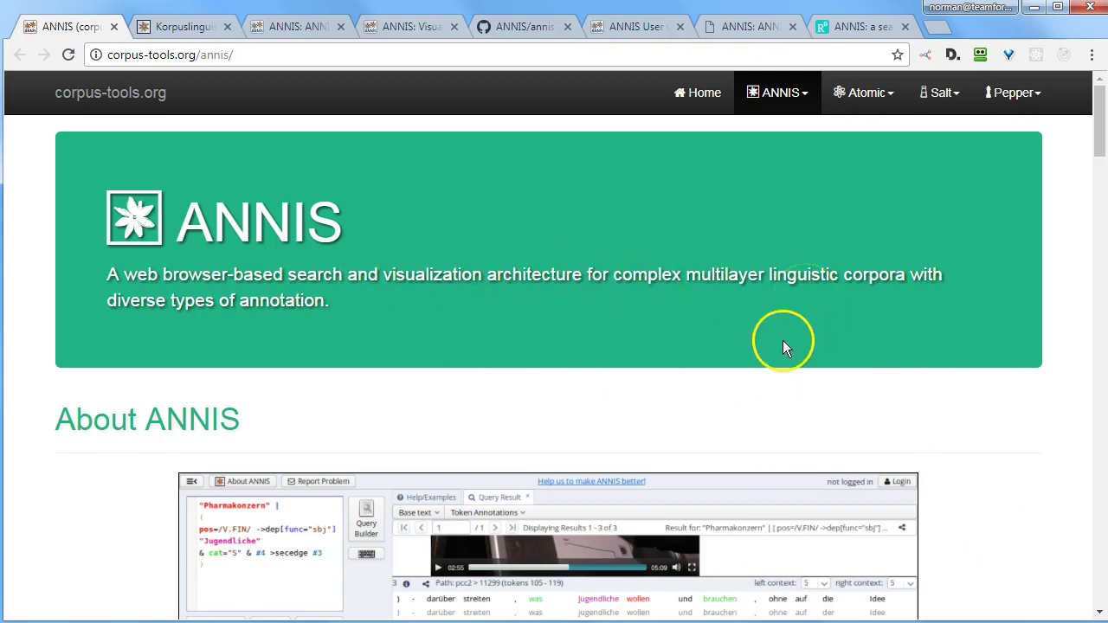
Step: Read the Unicode, annotation-diversity and accessibility sections, then return to the ANNIS banner
{"action": "scroll", "coordinate": [752, 373], "scroll_direction": "down", "scroll_amount": 5}
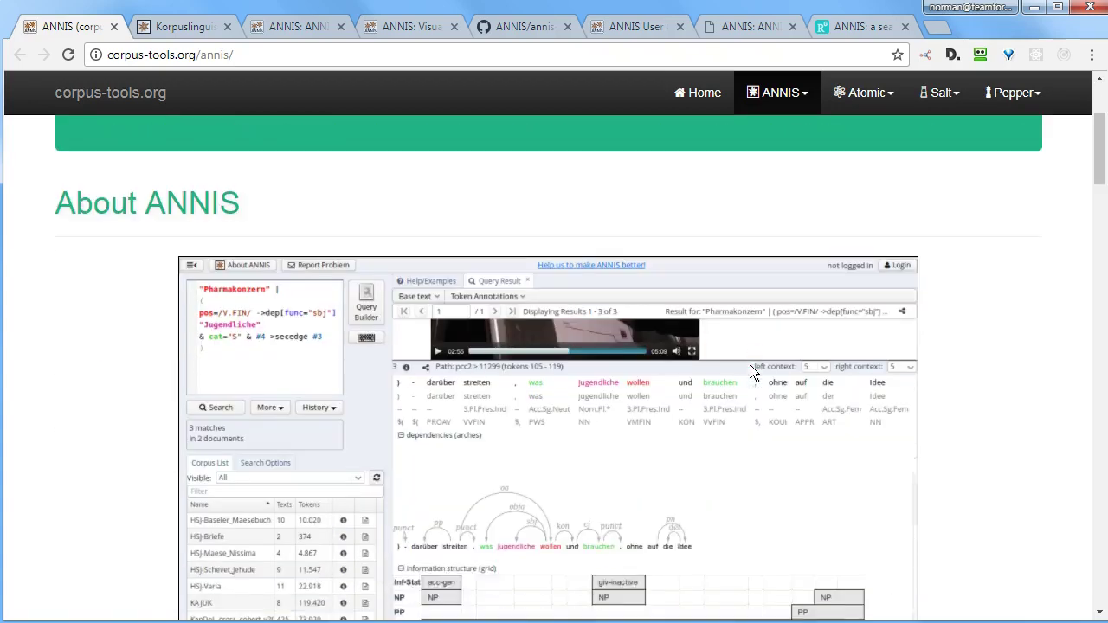
{"action": "scroll", "coordinate": [752, 372], "scroll_direction": "down", "scroll_amount": 7}
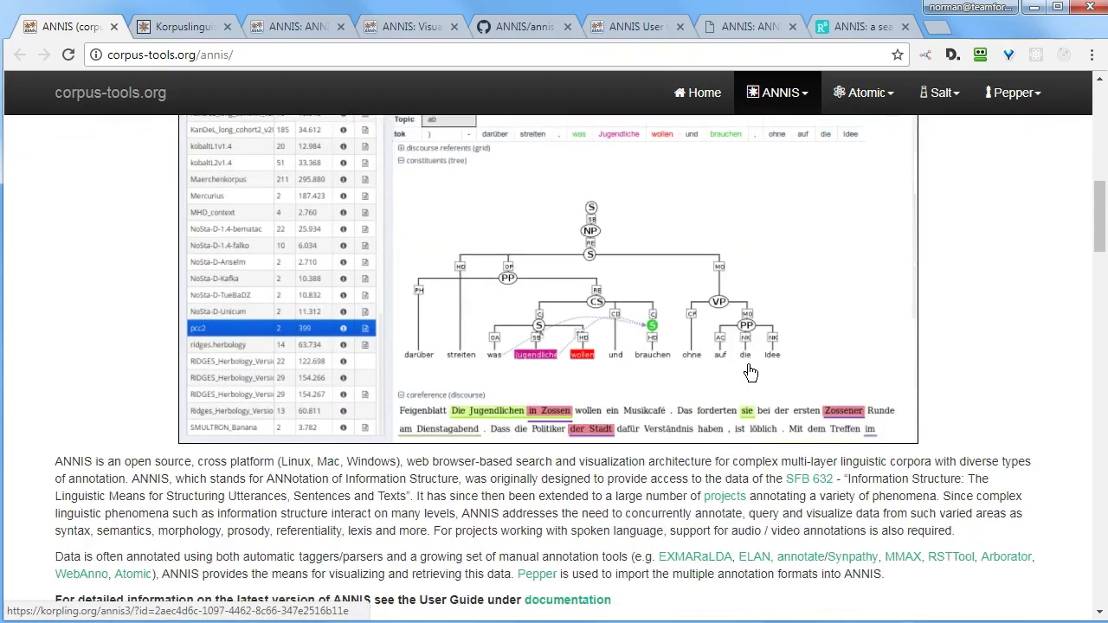
{"action": "scroll", "coordinate": [752, 372], "scroll_direction": "down", "scroll_amount": 4}
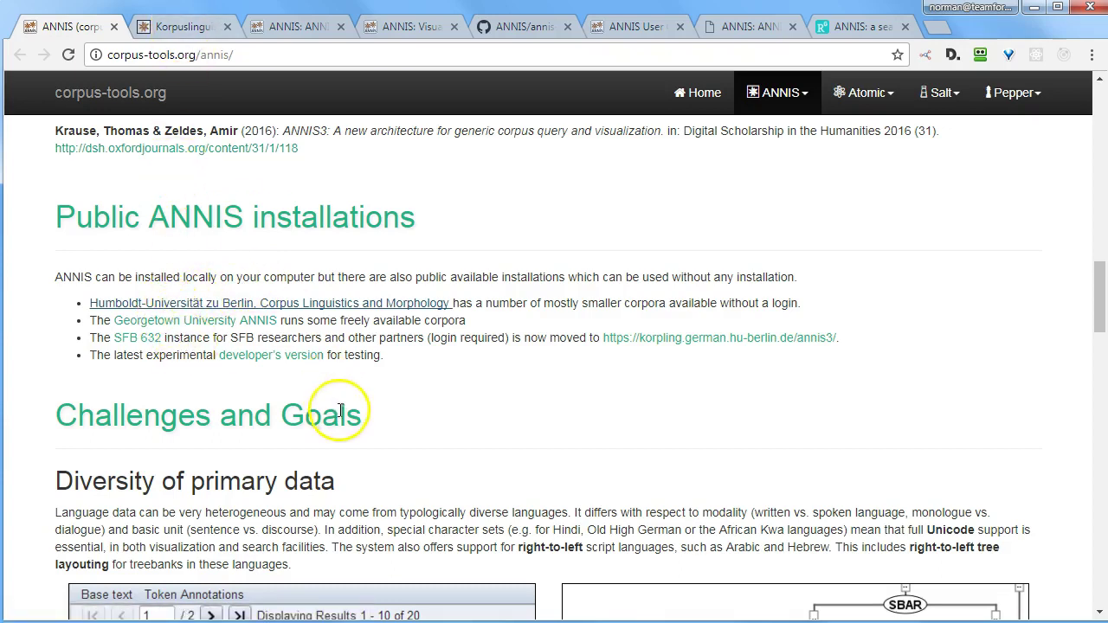
{"action": "scroll", "coordinate": [337, 401], "scroll_direction": "down", "scroll_amount": 4}
{"action": "scroll", "coordinate": [339, 416], "scroll_direction": "down", "scroll_amount": 6}
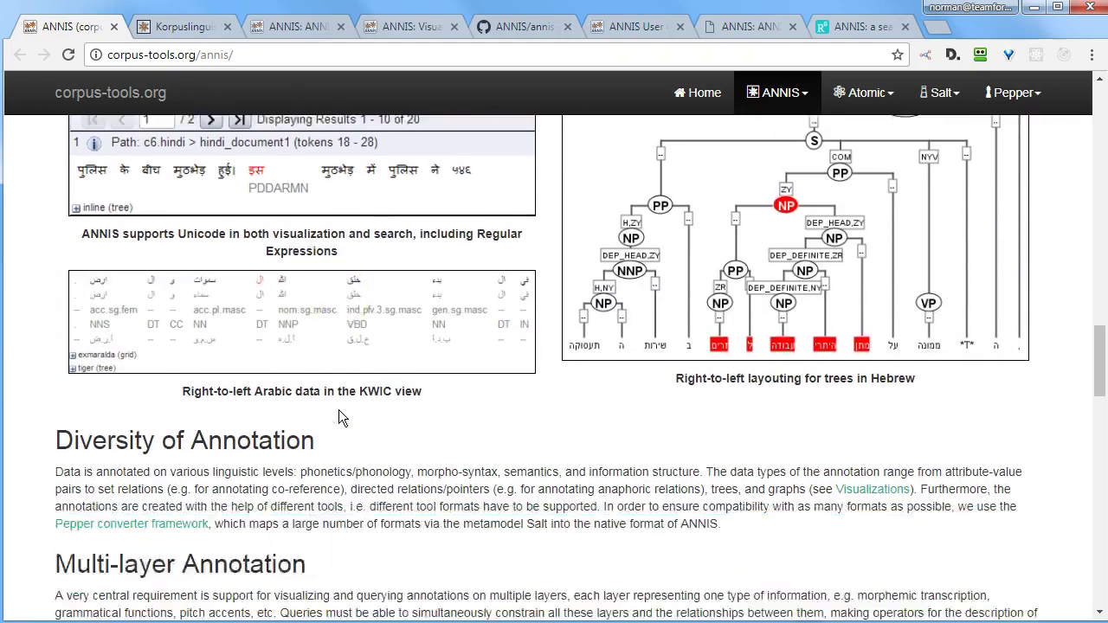
{"action": "scroll", "coordinate": [339, 411], "scroll_direction": "down", "scroll_amount": 10}
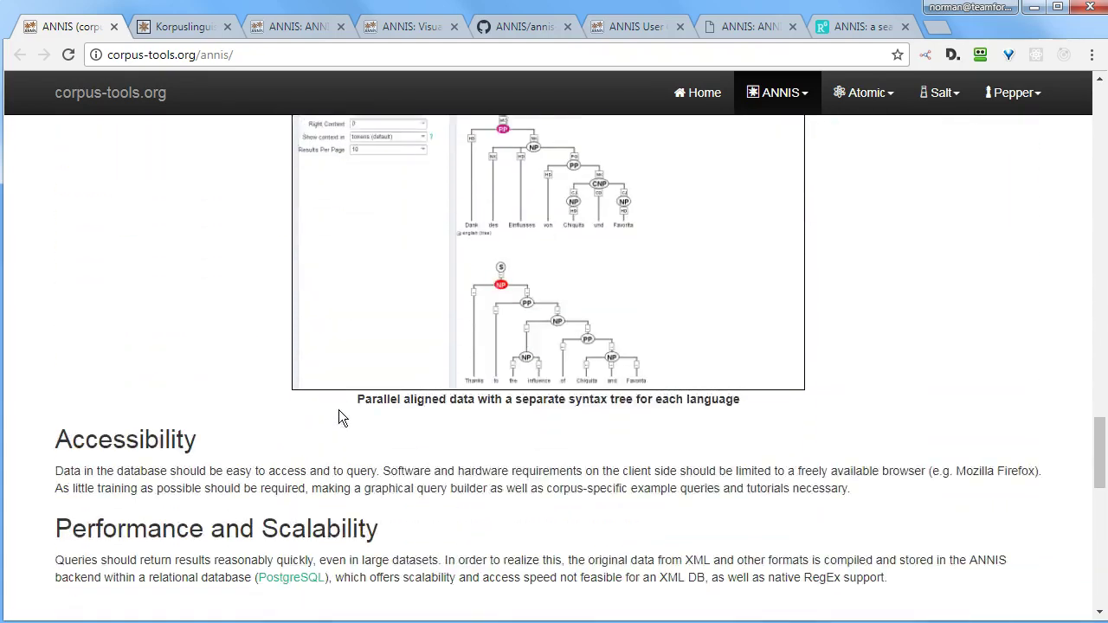
{"action": "scroll", "coordinate": [339, 410], "scroll_direction": "down", "scroll_amount": 2}
{"action": "scroll", "coordinate": [338, 410], "scroll_direction": "up", "scroll_amount": 15}
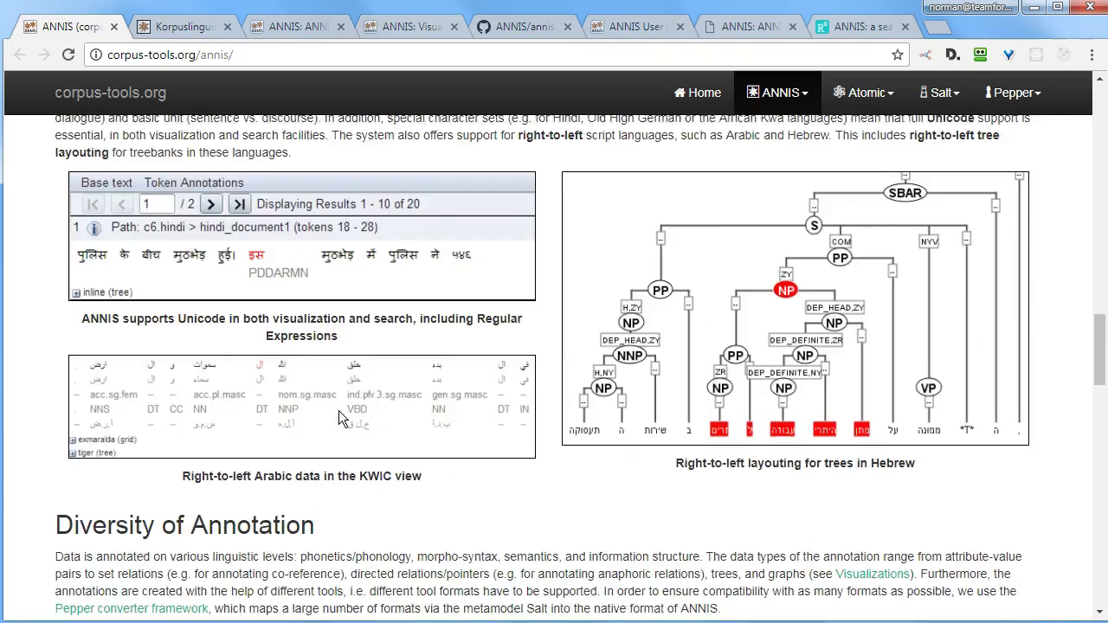
{"action": "scroll", "coordinate": [339, 410], "scroll_direction": "up", "scroll_amount": 8}
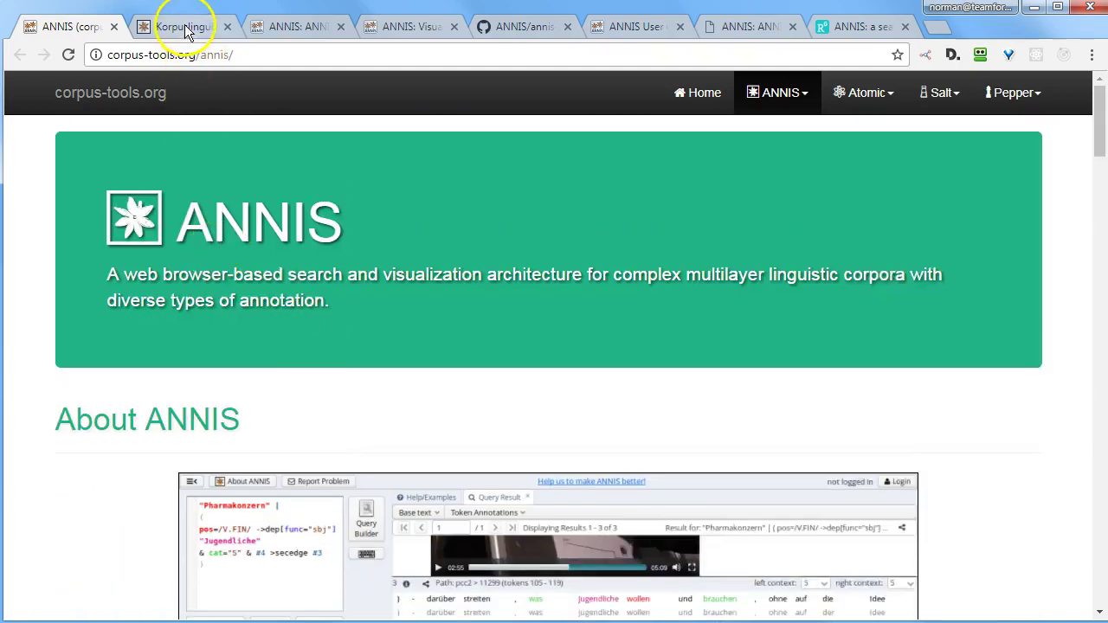
Step: Browse the ANNIS3 Example Queries table, then open the interface Tutorial from Help/Examples
{"action": "left_click", "coordinate": [186, 29]}
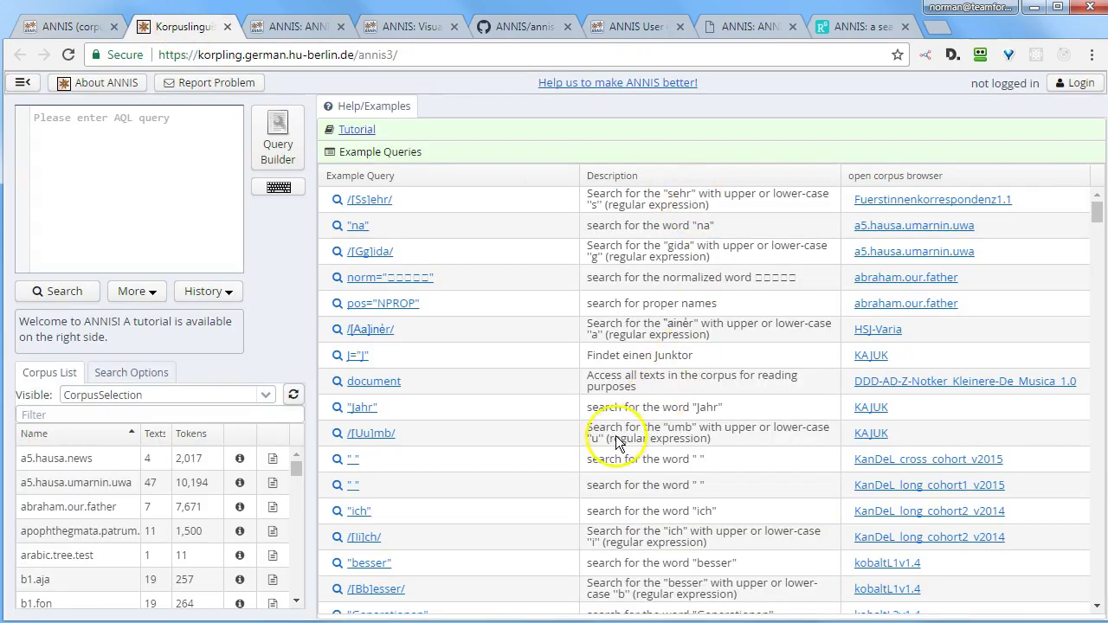
{"action": "scroll", "coordinate": [617, 442], "scroll_direction": "down", "scroll_amount": 15}
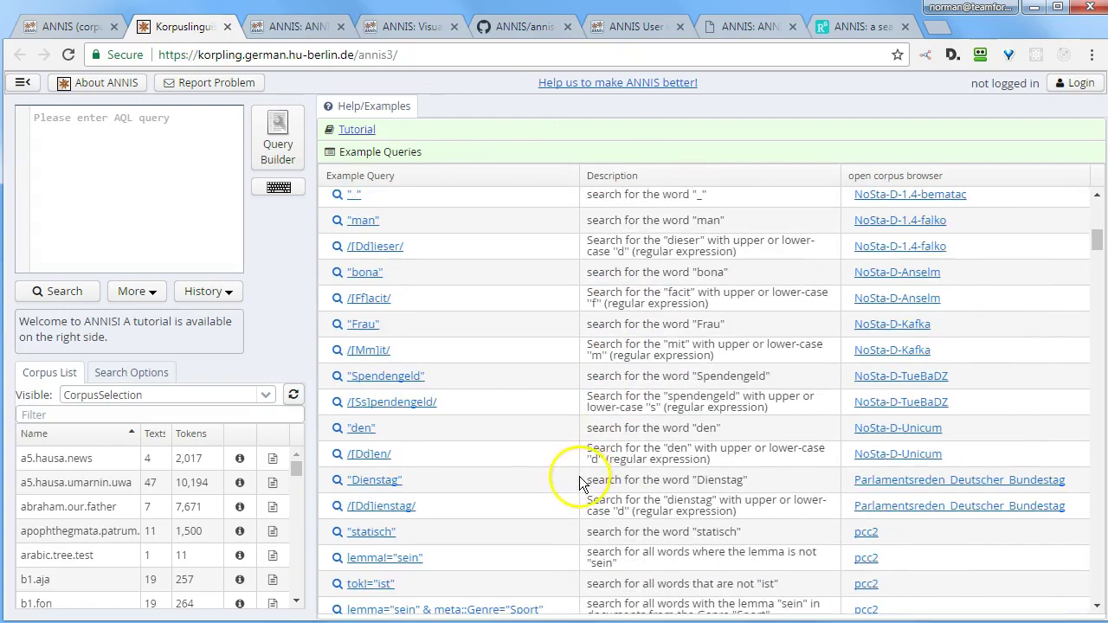
{"action": "scroll", "coordinate": [580, 483], "scroll_direction": "down", "scroll_amount": 8}
{"action": "scroll", "coordinate": [579, 485], "scroll_direction": "down", "scroll_amount": 4}
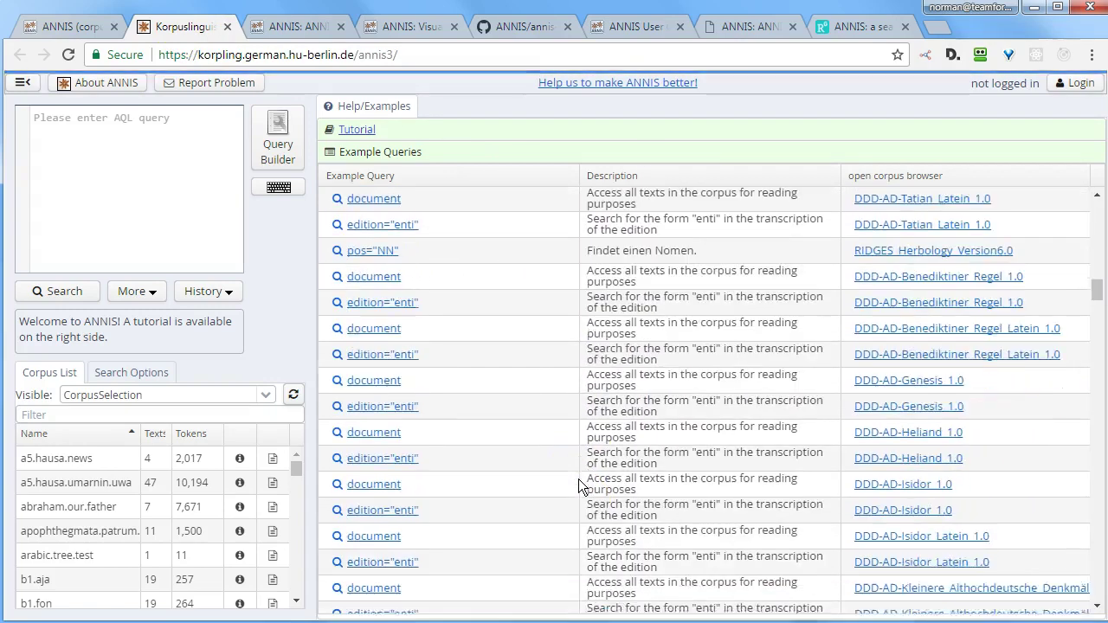
{"action": "scroll", "coordinate": [578, 479], "scroll_direction": "up", "scroll_amount": 20}
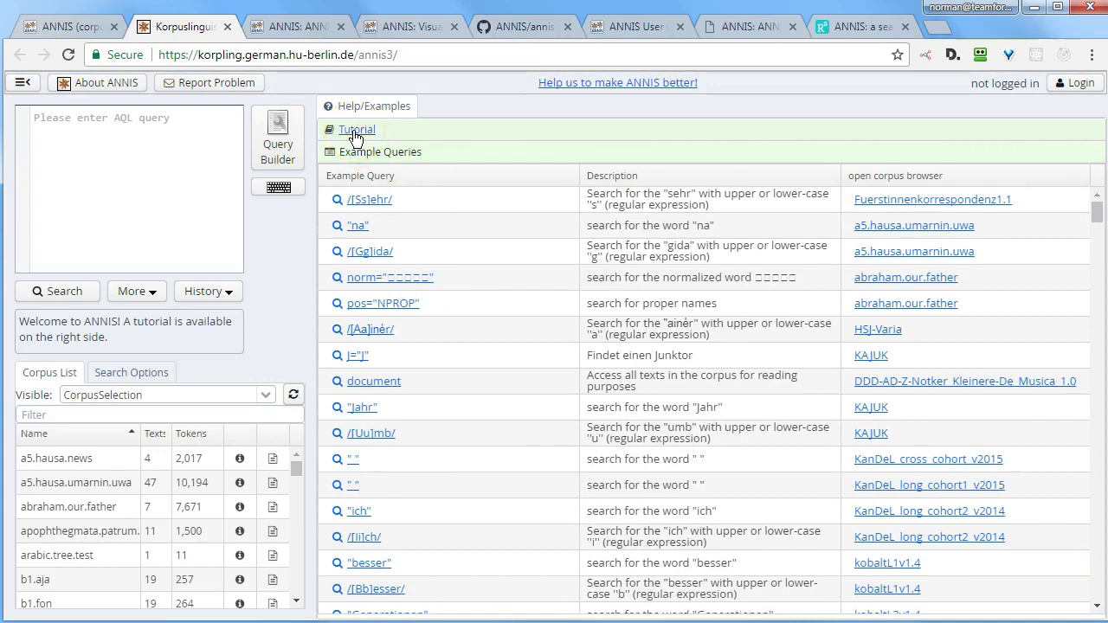
{"action": "left_click", "coordinate": [355, 131]}
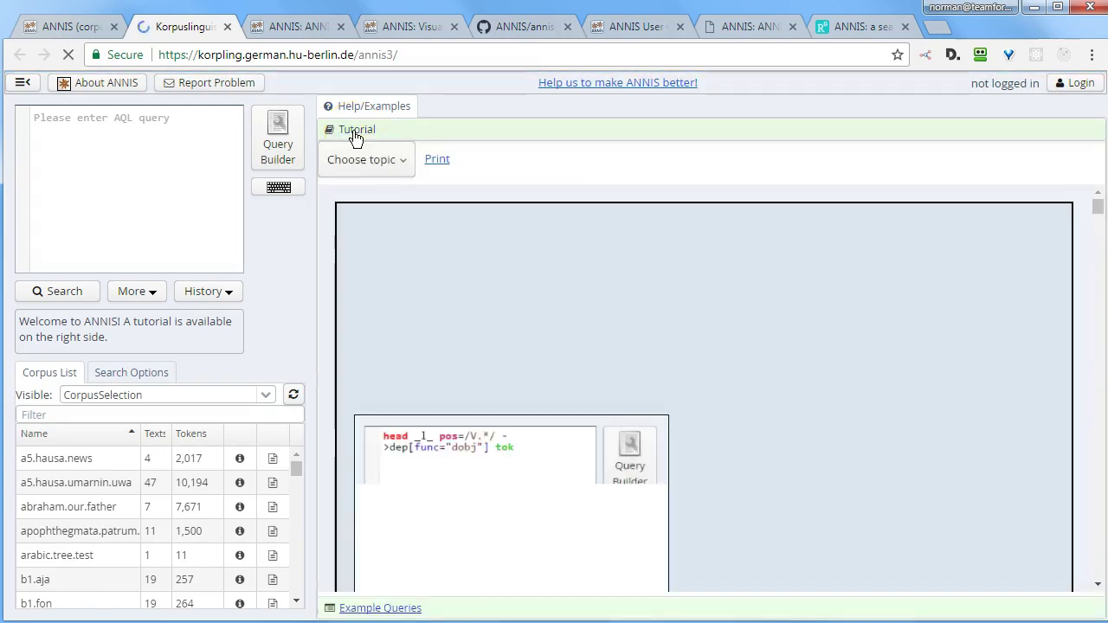
{"action": "left_click", "coordinate": [384, 161]}
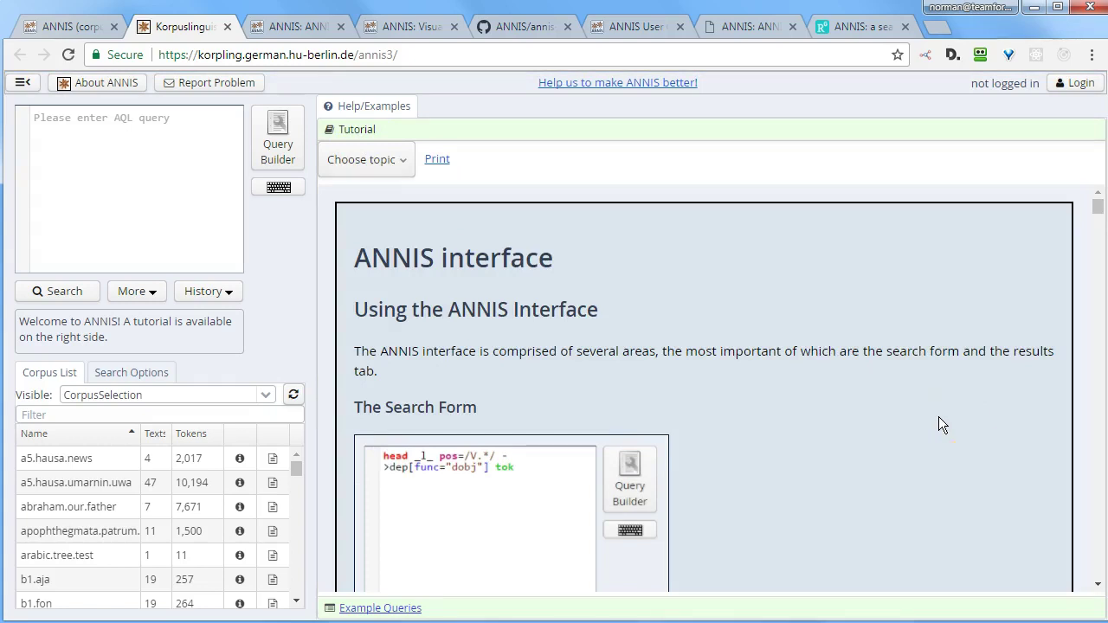
Step: Review the AQL page's Nodes and Edges Query/Explanation example, then scroll back to the top
{"action": "left_click", "coordinate": [284, 28]}
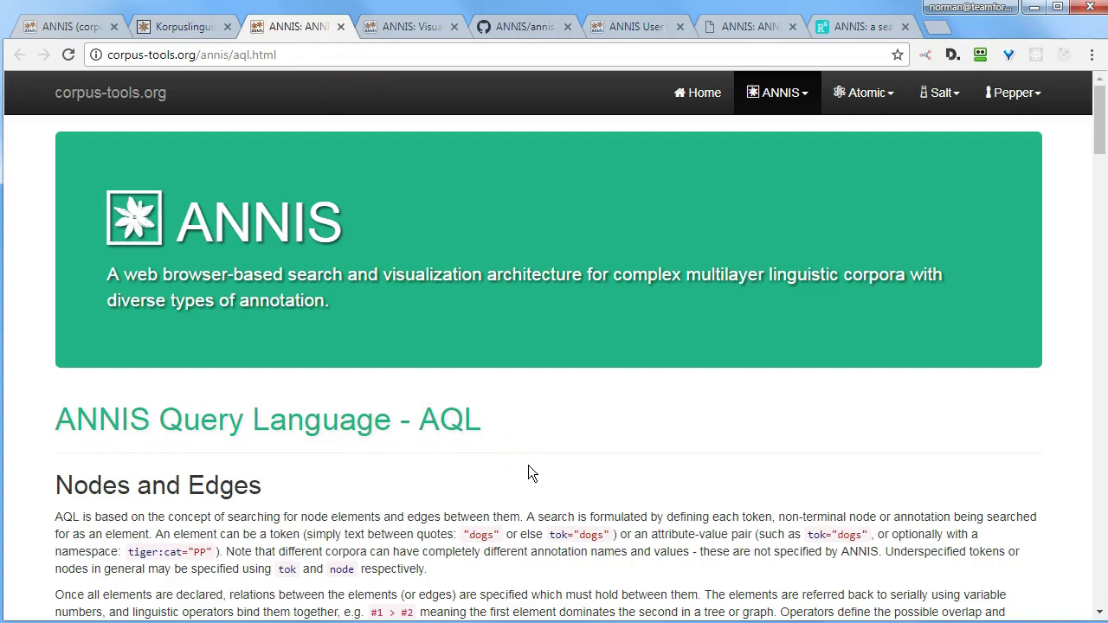
{"action": "scroll", "coordinate": [528, 466], "scroll_direction": "down", "scroll_amount": 3}
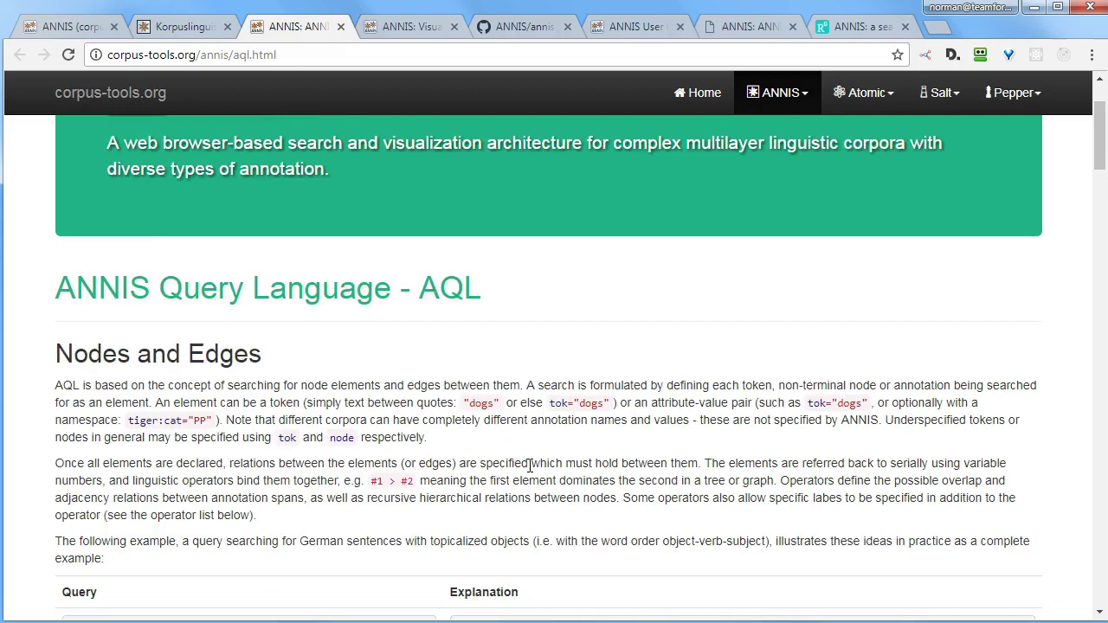
{"action": "scroll", "coordinate": [530, 465], "scroll_direction": "down", "scroll_amount": 4}
{"action": "scroll", "coordinate": [530, 468], "scroll_direction": "up", "scroll_amount": 1}
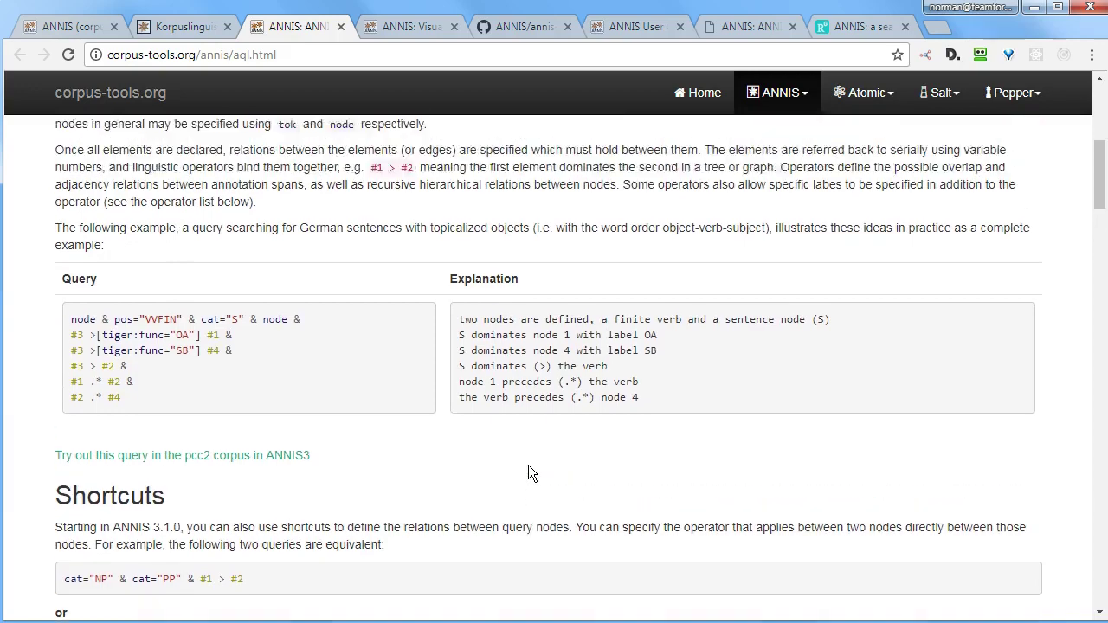
{"action": "scroll", "coordinate": [531, 473], "scroll_direction": "up", "scroll_amount": 5}
Step: Browse the ANNIS visualizations gallery to its footer, then show the annis-visualizers GitHub folder
{"action": "left_click", "coordinate": [407, 28]}
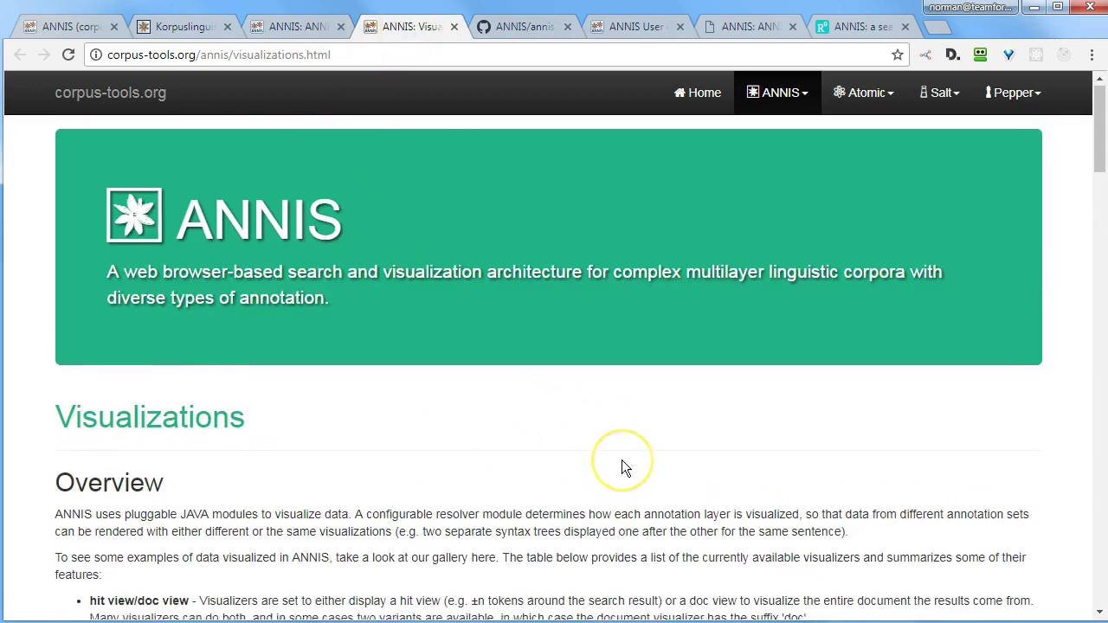
{"action": "scroll", "coordinate": [622, 460], "scroll_direction": "down", "scroll_amount": 8}
{"action": "scroll", "coordinate": [621, 468], "scroll_direction": "down", "scroll_amount": 7}
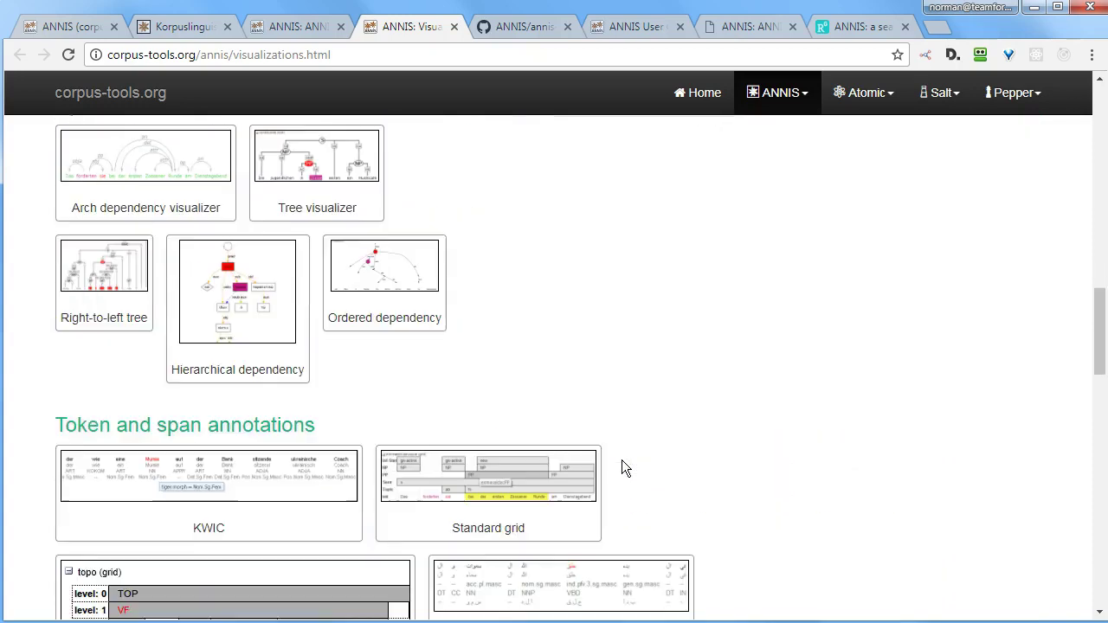
{"action": "scroll", "coordinate": [621, 460], "scroll_direction": "down", "scroll_amount": 8}
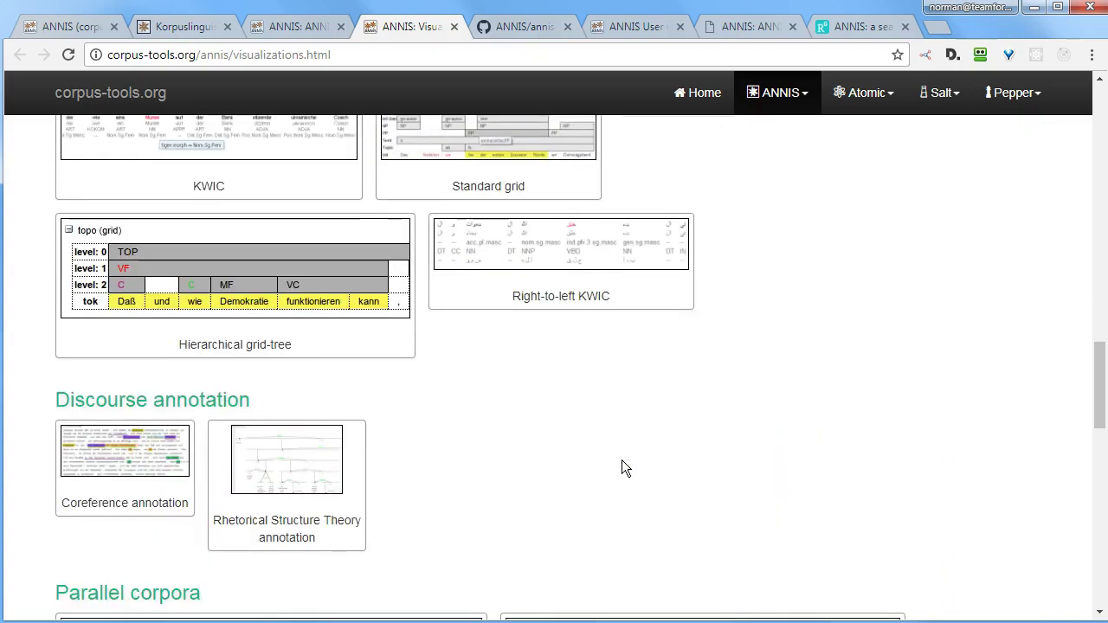
{"action": "scroll", "coordinate": [621, 460], "scroll_direction": "down", "scroll_amount": 7}
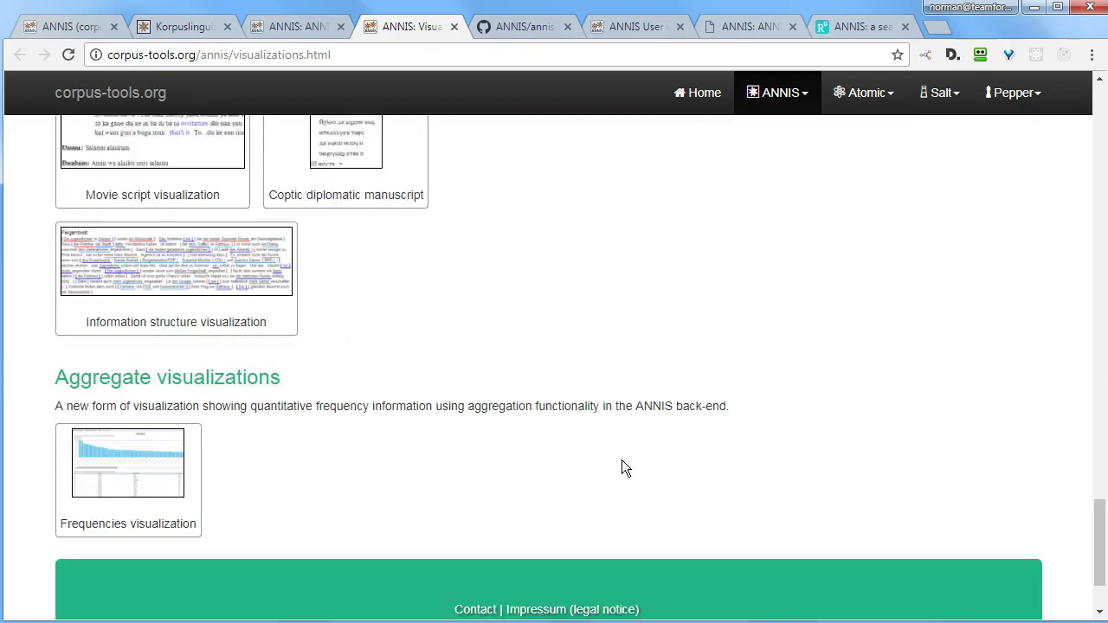
{"action": "scroll", "coordinate": [621, 460], "scroll_direction": "up", "scroll_amount": 10}
{"action": "scroll", "coordinate": [619, 470], "scroll_direction": "up", "scroll_amount": 20}
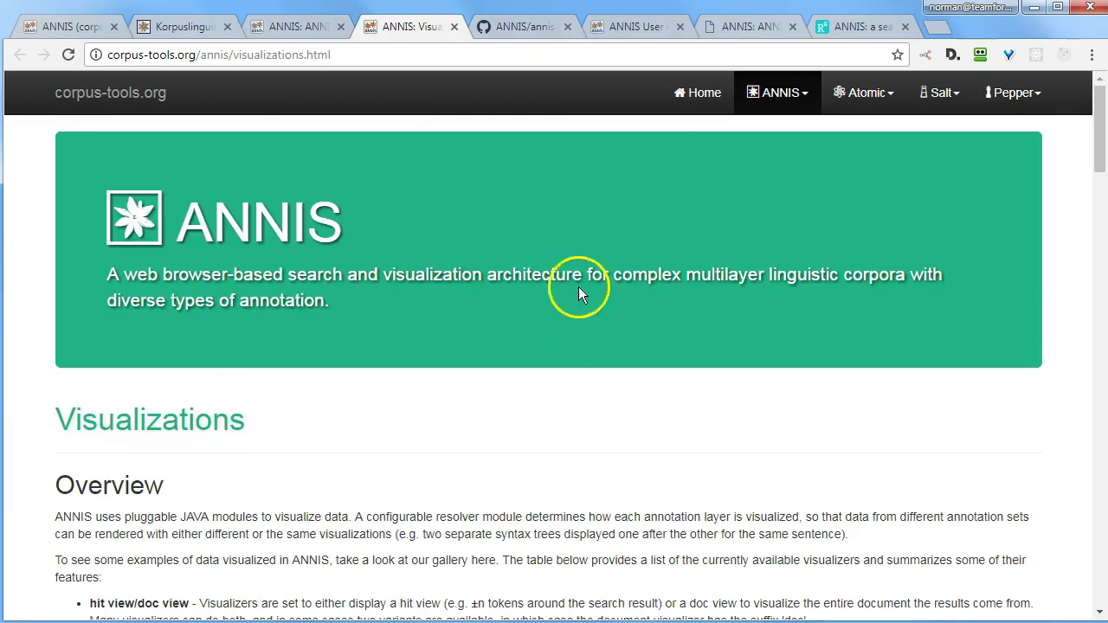
{"action": "left_click", "coordinate": [529, 26]}
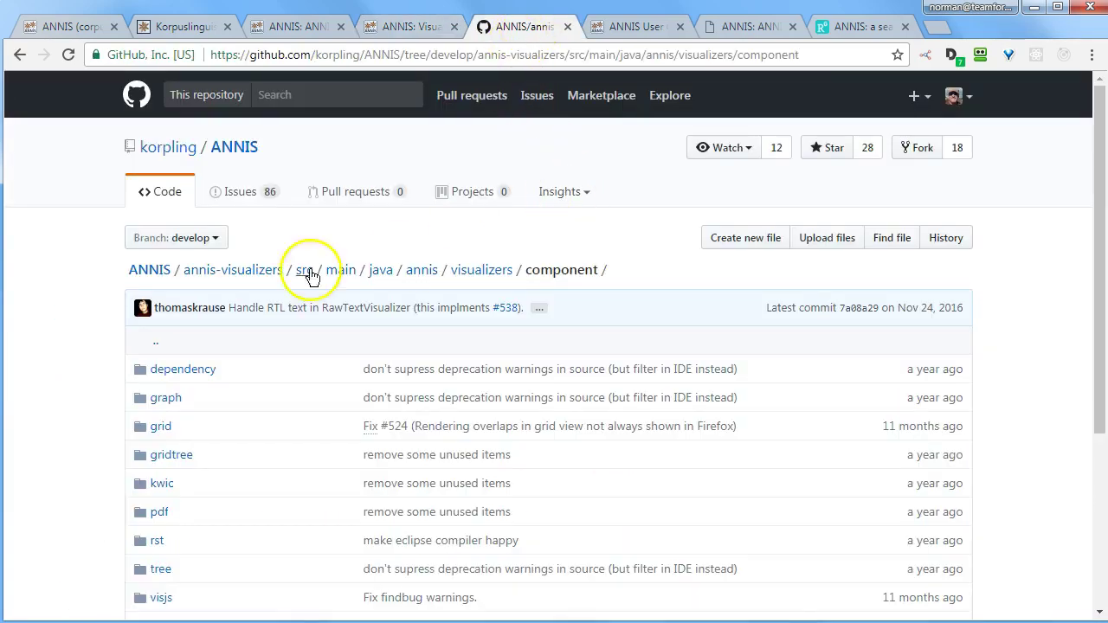
Step: Scroll the ANNIS User Guide 3.4.3 PDF to its contents, then show the 3.4.4 developer docs
{"action": "left_click", "coordinate": [635, 27]}
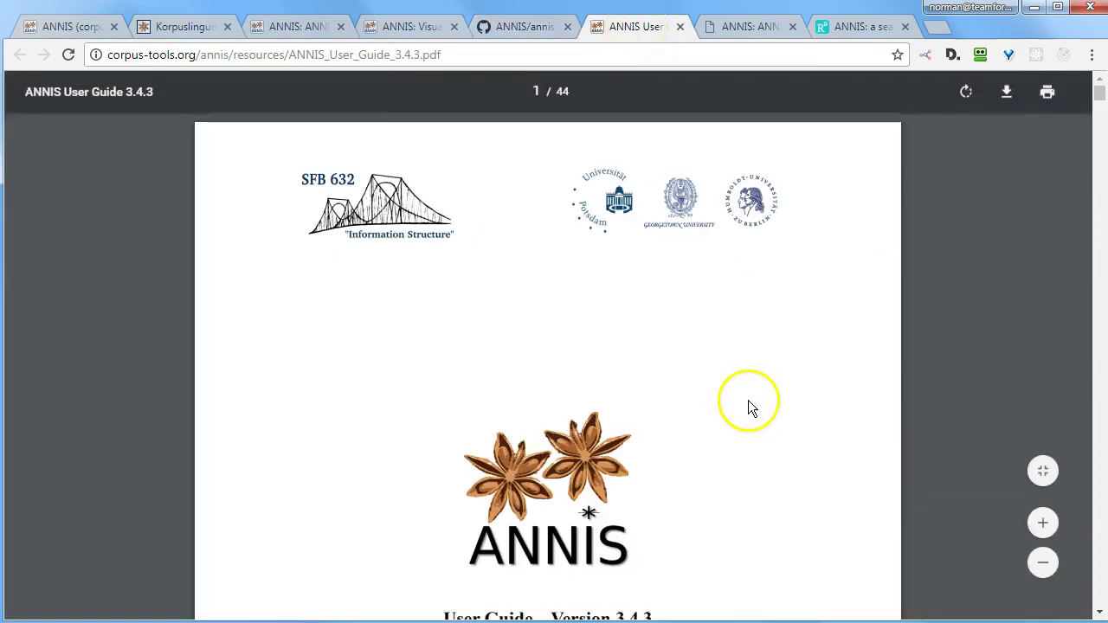
{"action": "scroll", "coordinate": [748, 400], "scroll_direction": "down", "scroll_amount": 5}
{"action": "scroll", "coordinate": [747, 406], "scroll_direction": "down", "scroll_amount": 12}
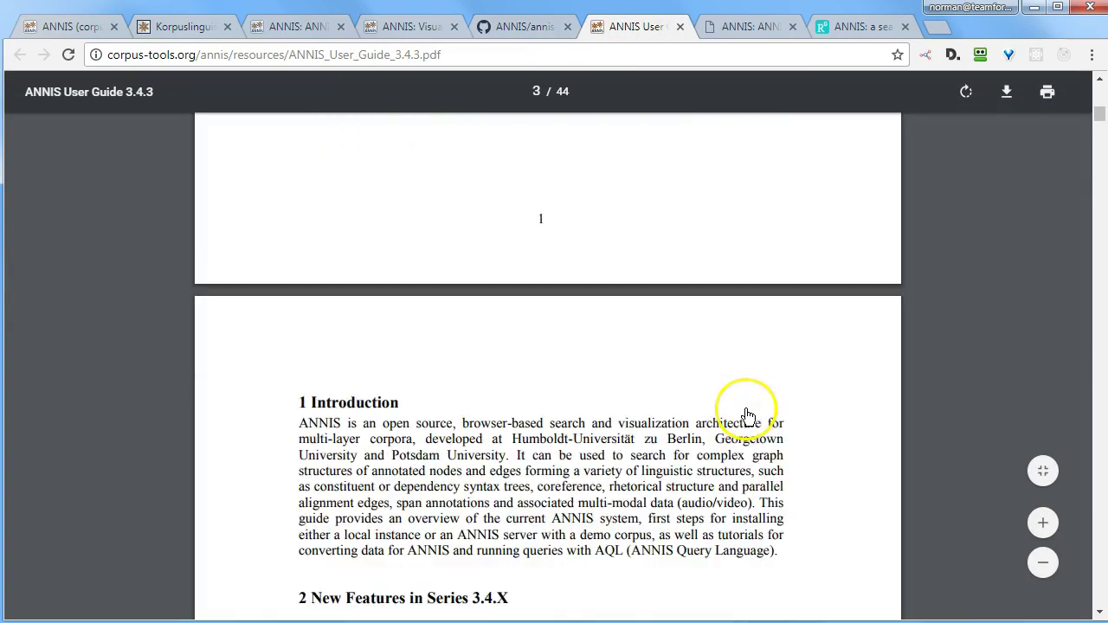
{"action": "scroll", "coordinate": [744, 414], "scroll_direction": "down", "scroll_amount": 3}
{"action": "scroll", "coordinate": [735, 423], "scroll_direction": "up", "scroll_amount": 18}
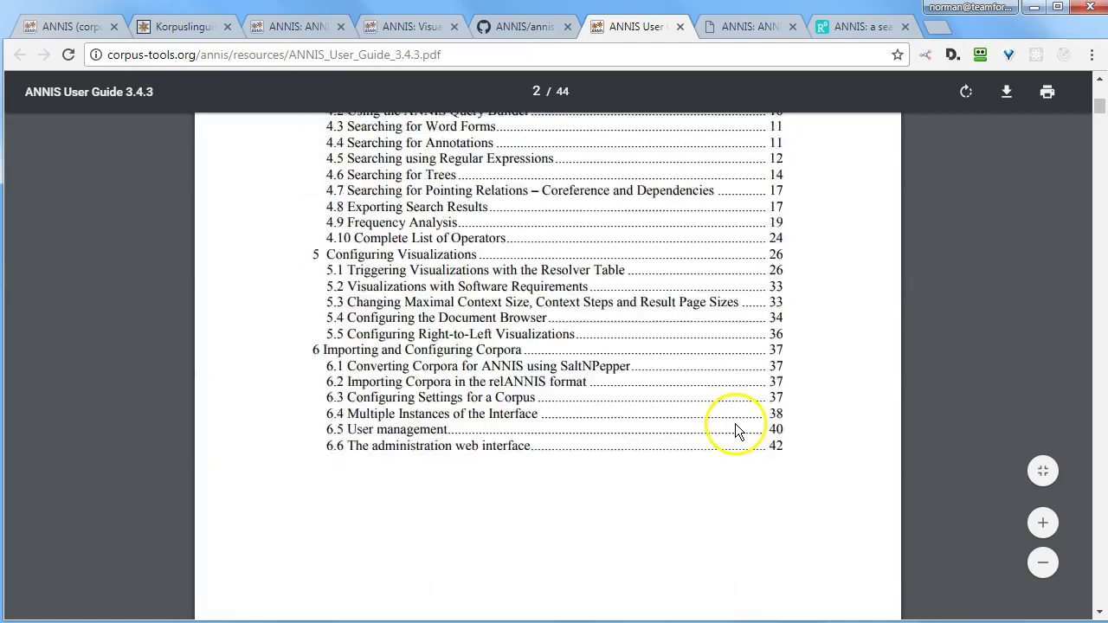
{"action": "scroll", "coordinate": [735, 430], "scroll_direction": "down", "scroll_amount": 10}
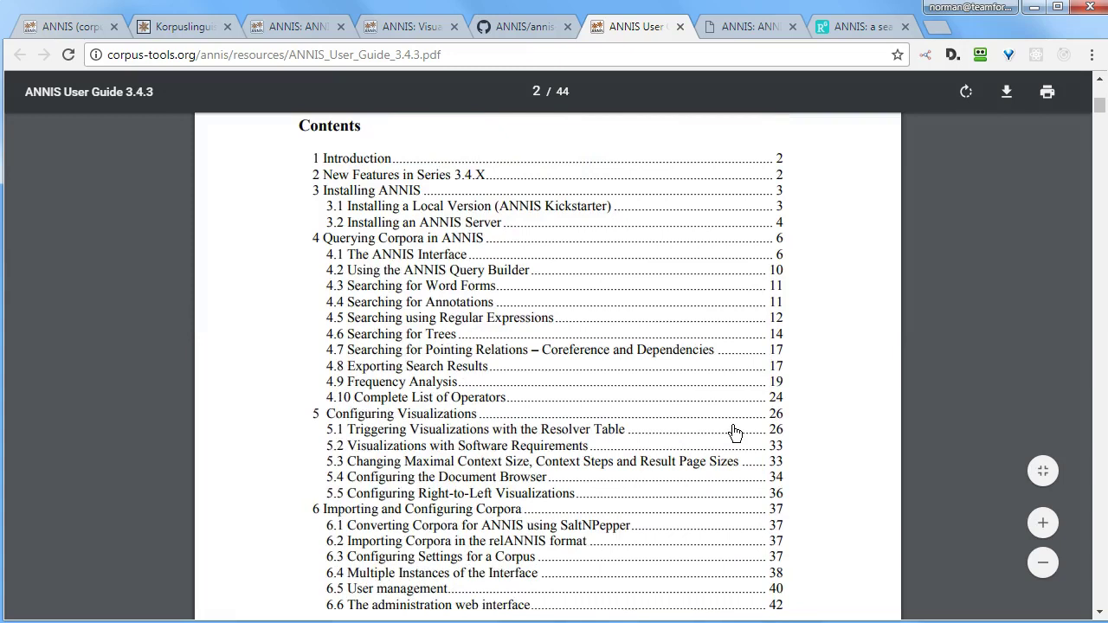
{"action": "left_click", "coordinate": [756, 29]}
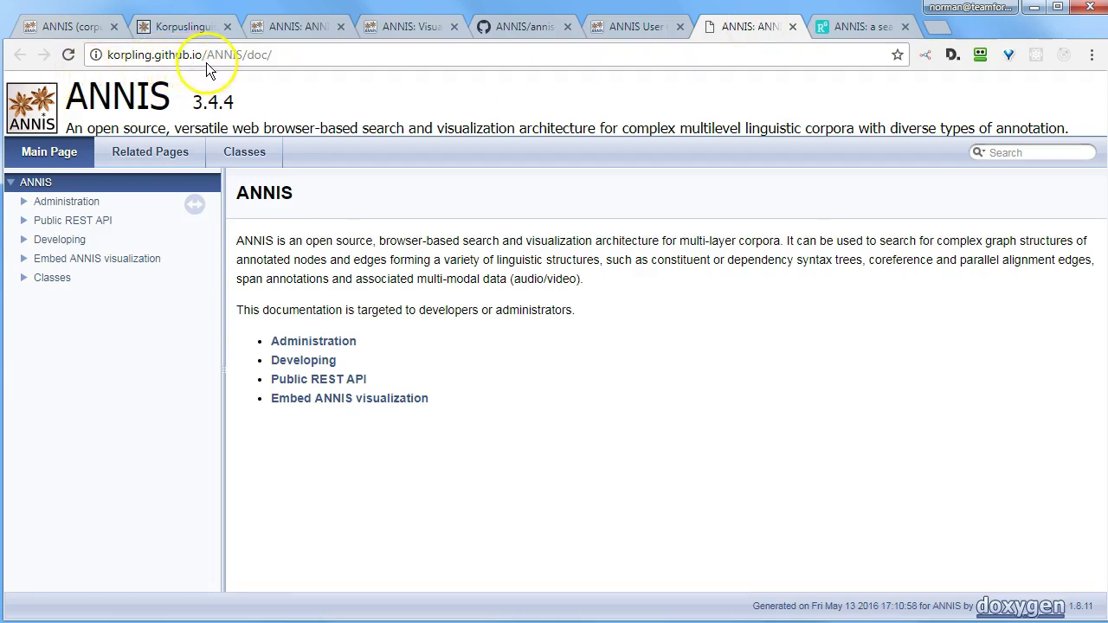
Step: Show the ResearchGate page for 'ANNIS: a search tool for multi-layer annotated corpora'
{"action": "left_click", "coordinate": [856, 28]}
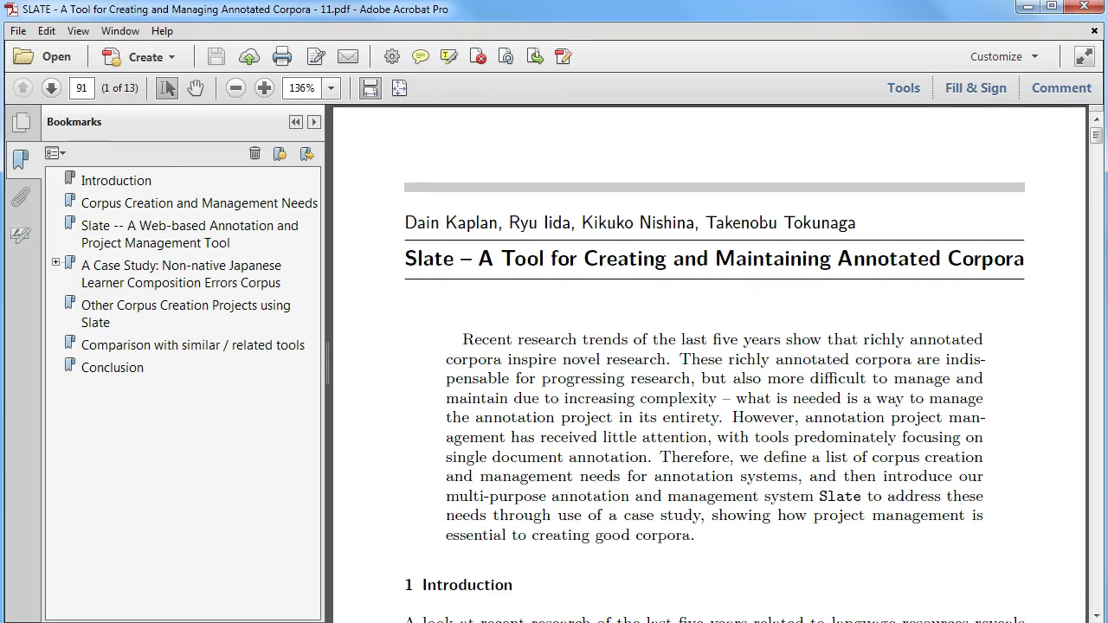
Step: Switch from the Slate PDF to the 'Annotation Process Management Revisited' paper
{"action": "key", "text": "alt+Tab"}
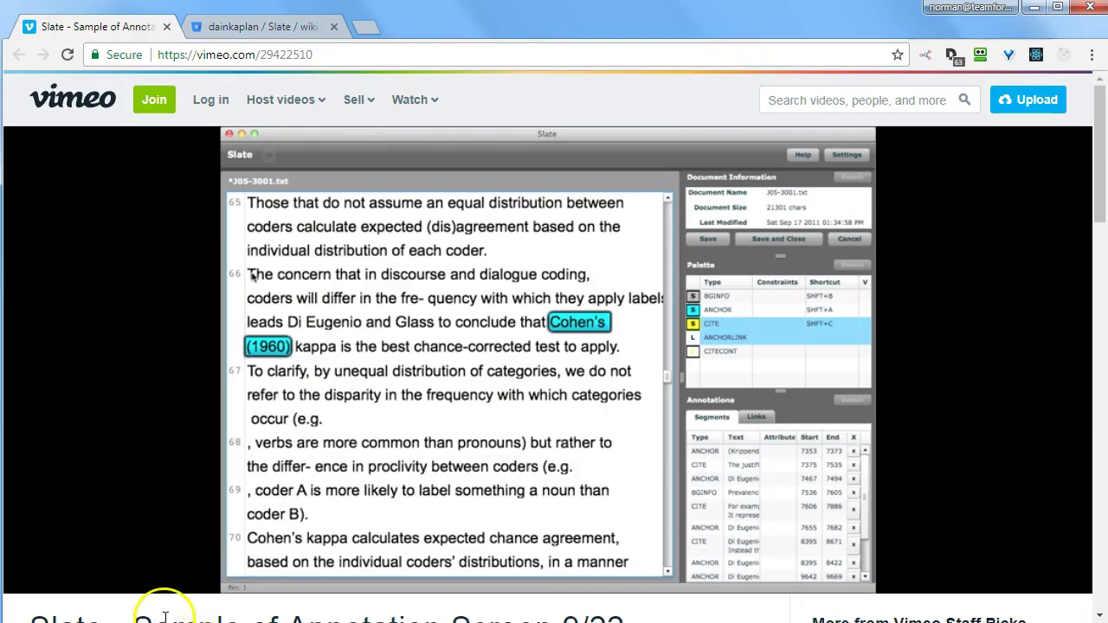
Step: Watch the Slate sample video past 1:06, where the 'Di Eugenio and Glass (2004)' citation gets marked
{"action": "mouse_move", "coordinate": [247, 557]}
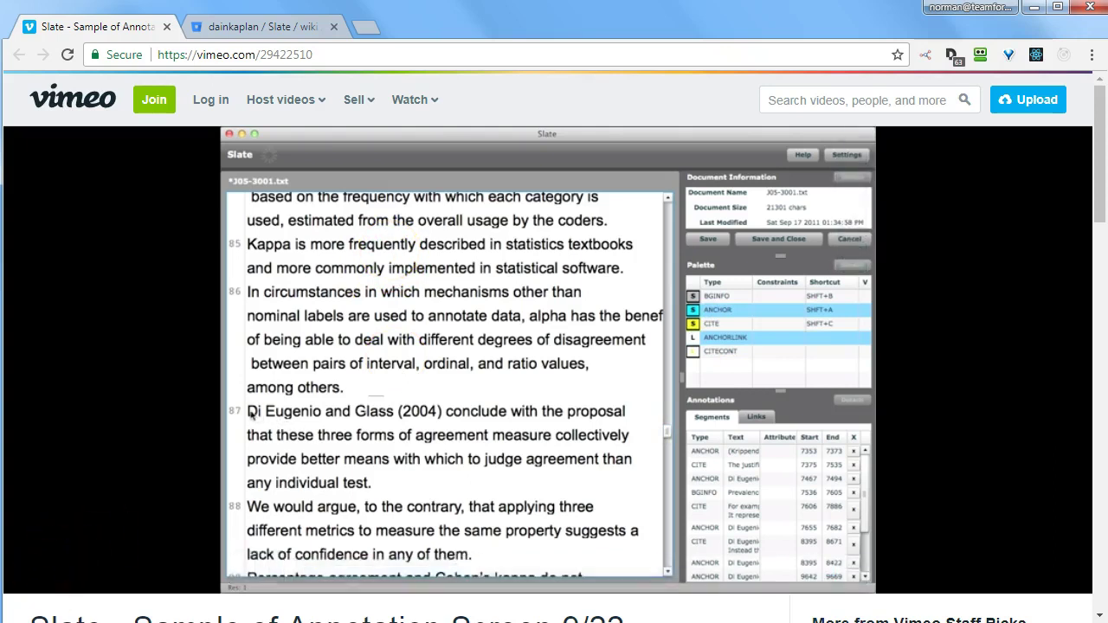
Step: Scroll through the Slate wiki manual's screenshots, then show the repository's Downloads page
{"action": "left_click", "coordinate": [257, 27]}
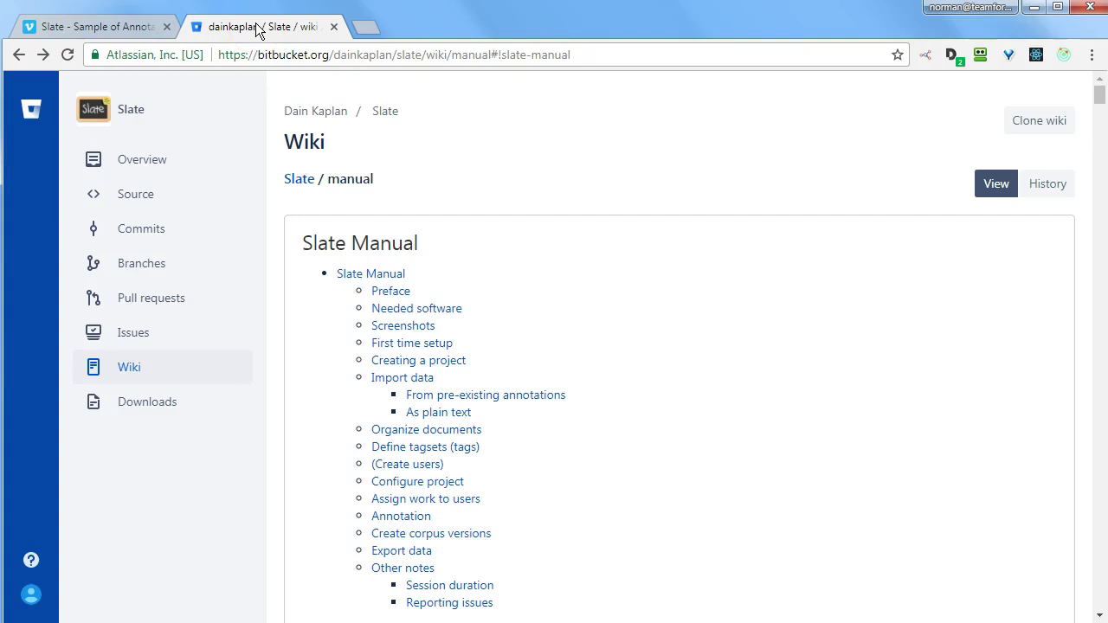
{"action": "left_click", "coordinate": [345, 72]}
{"action": "scroll", "coordinate": [707, 393], "scroll_direction": "down", "scroll_amount": 10}
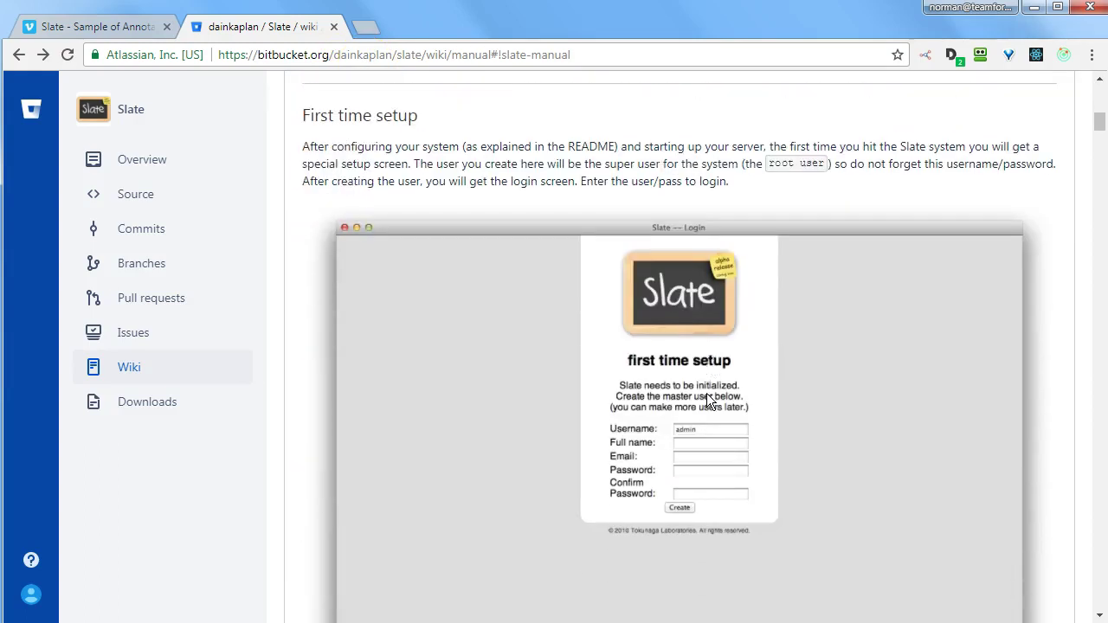
{"action": "scroll", "coordinate": [706, 393], "scroll_direction": "down", "scroll_amount": 20}
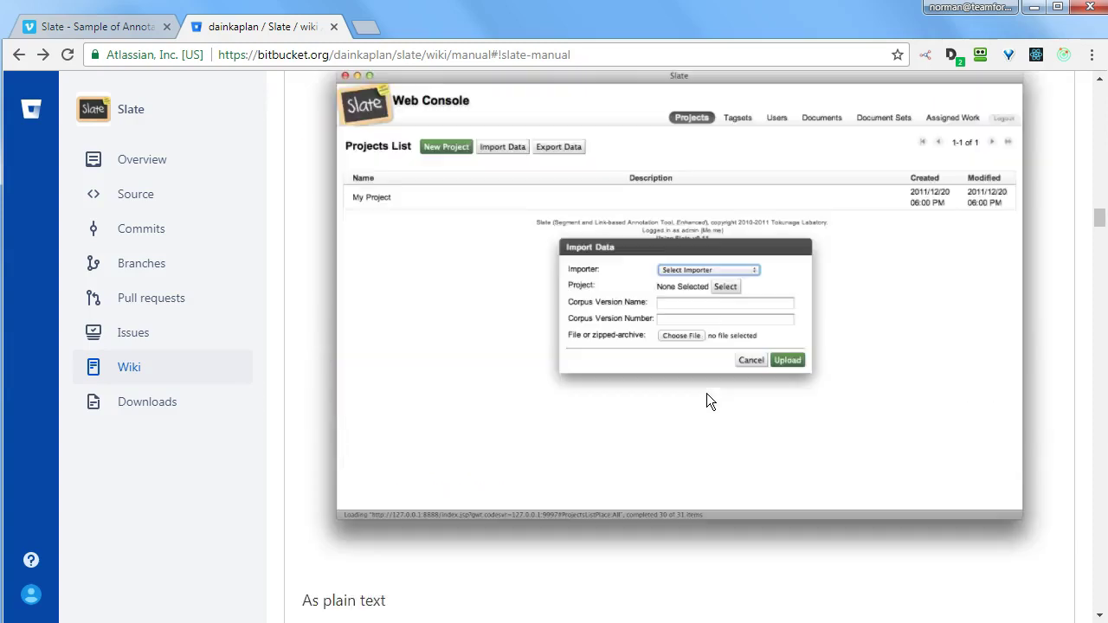
{"action": "scroll", "coordinate": [706, 393], "scroll_direction": "down", "scroll_amount": 15}
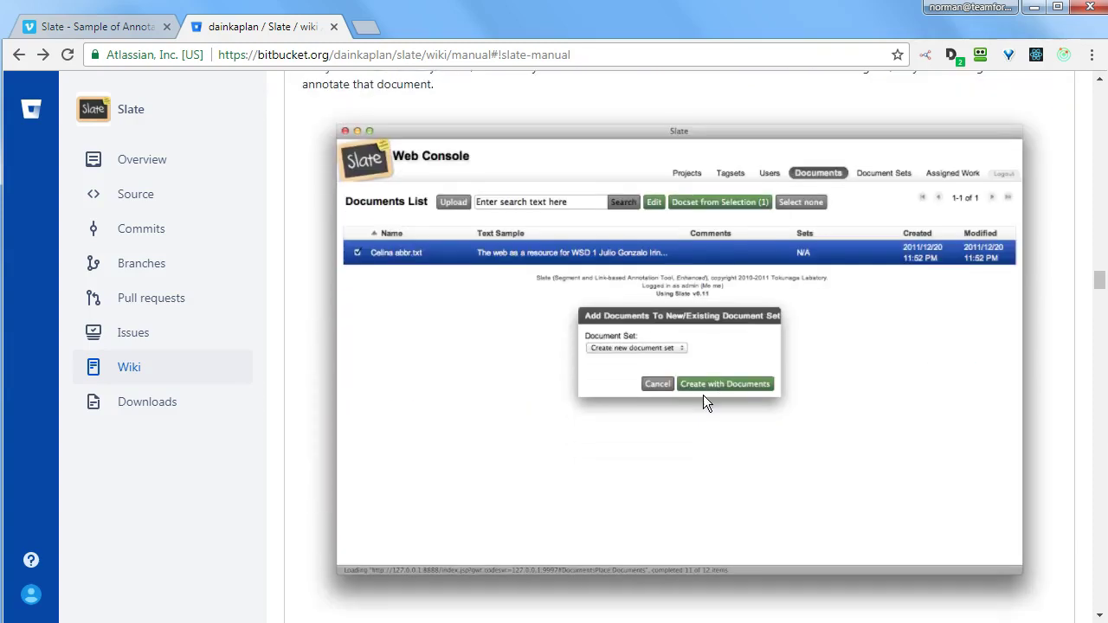
{"action": "left_click", "coordinate": [149, 403]}
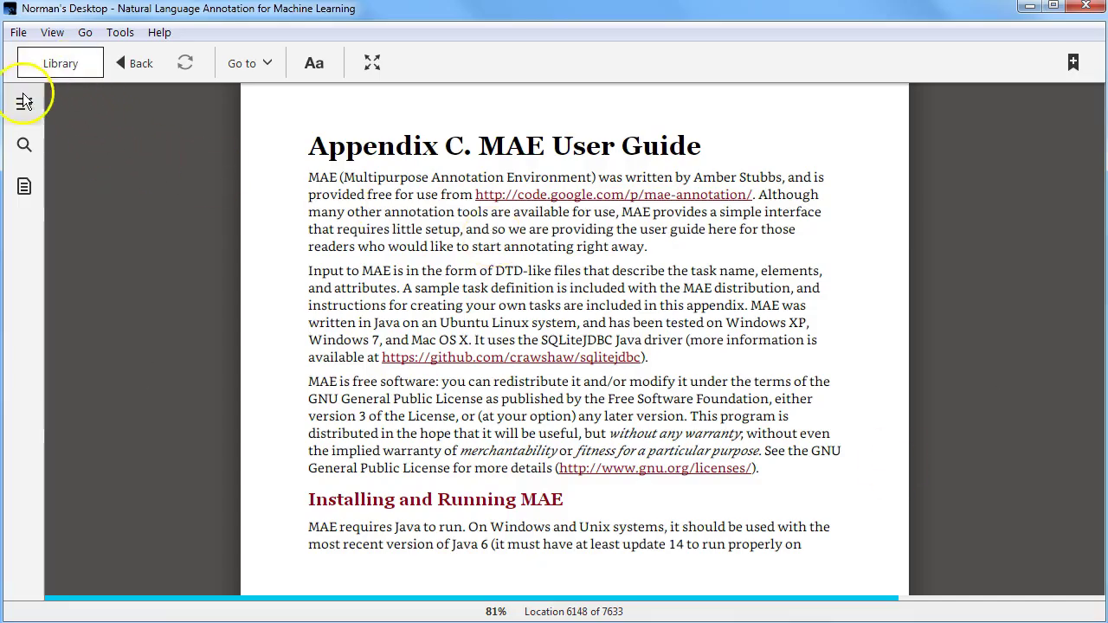
Step: From the book's contents, visit the Cover, peek at Appendix A, then open Appendix B
{"action": "left_click", "coordinate": [23, 102]}
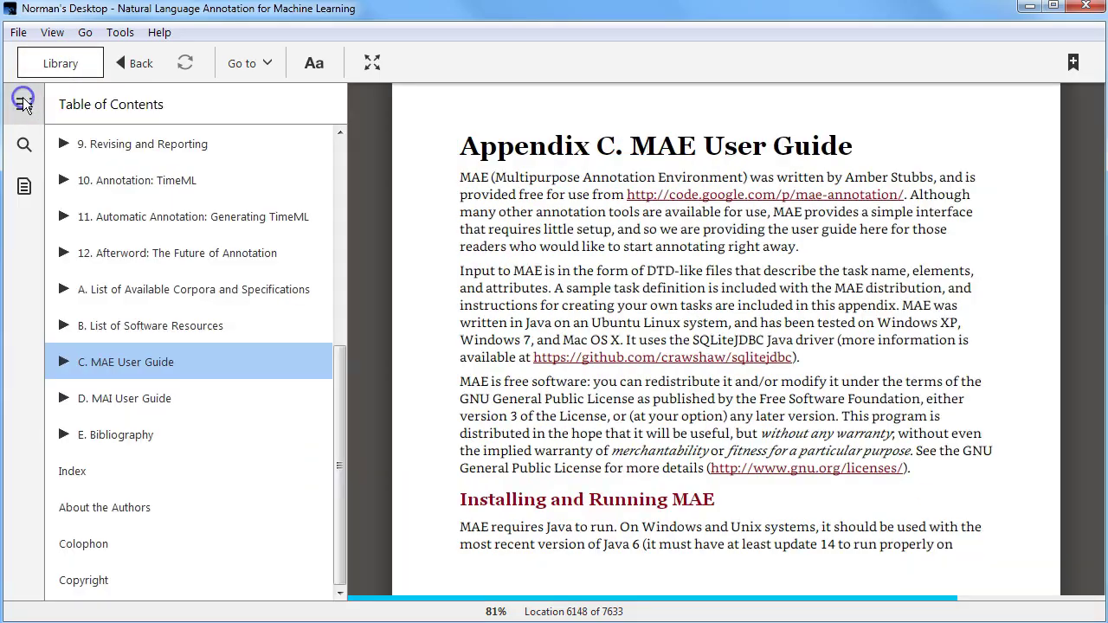
{"action": "left_click", "coordinate": [338, 154]}
{"action": "left_click", "coordinate": [127, 144]}
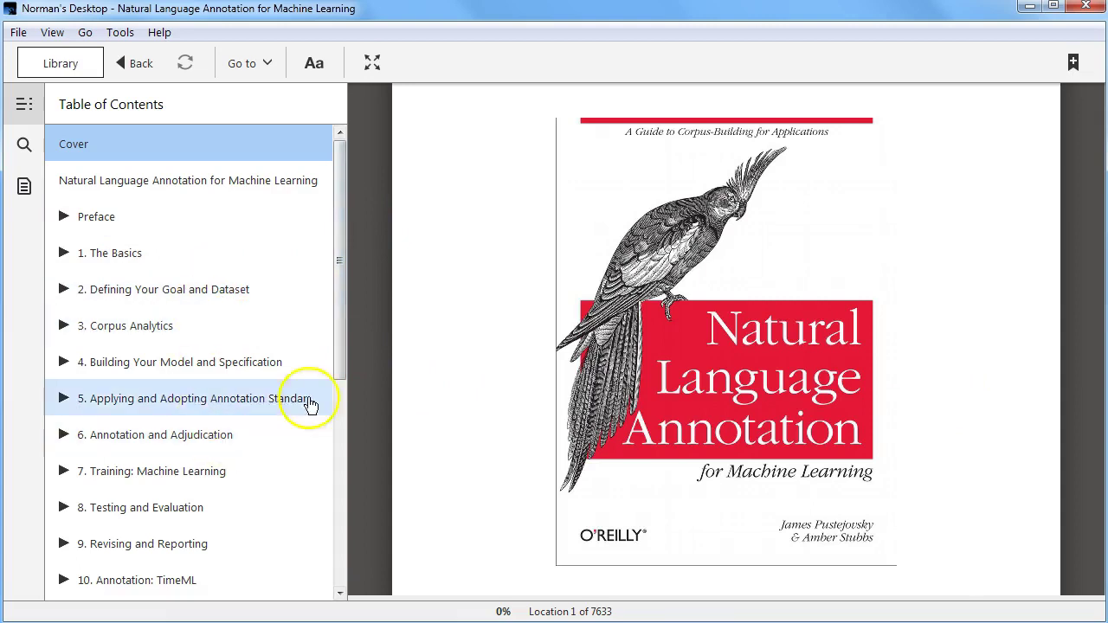
{"action": "left_click_drag", "start_coordinate": [341, 288], "coordinate": [346, 452]}
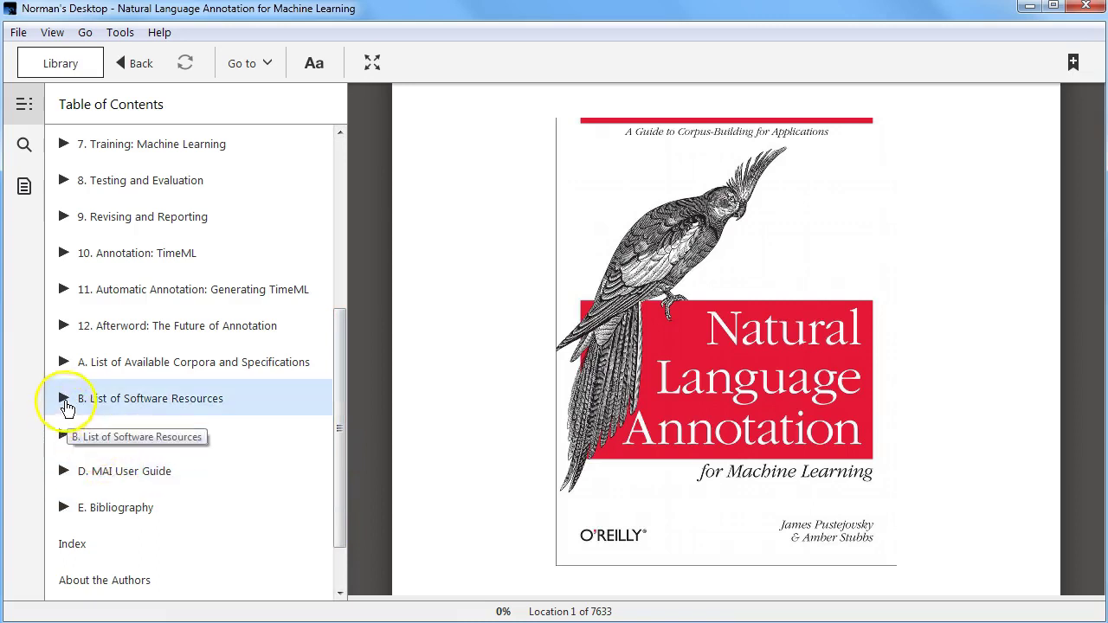
{"action": "left_click", "coordinate": [61, 365]}
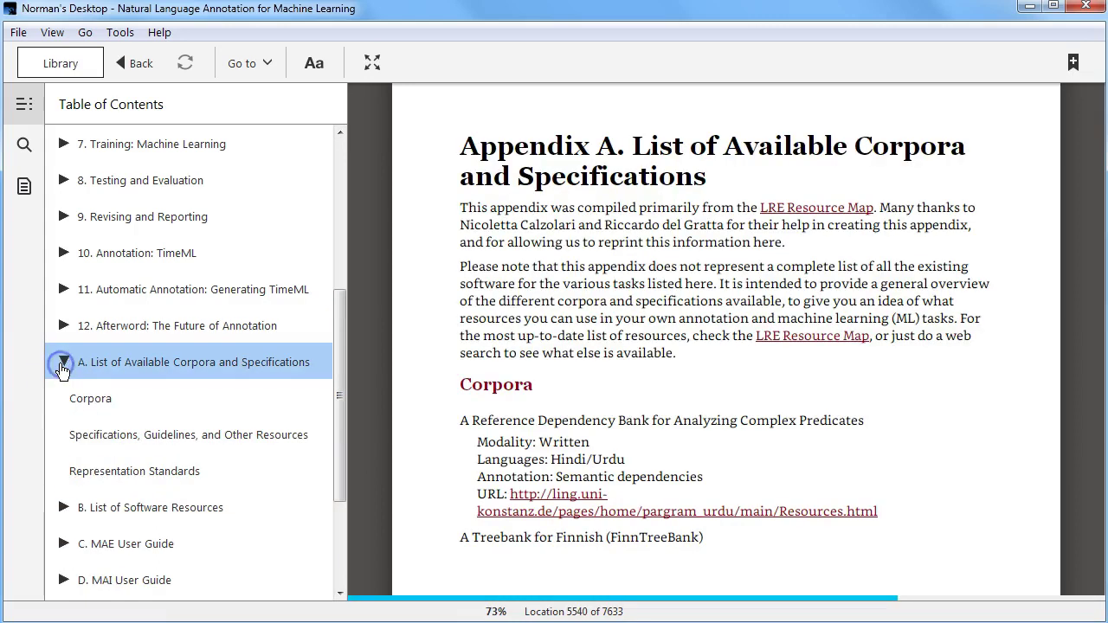
{"action": "left_click", "coordinate": [62, 366]}
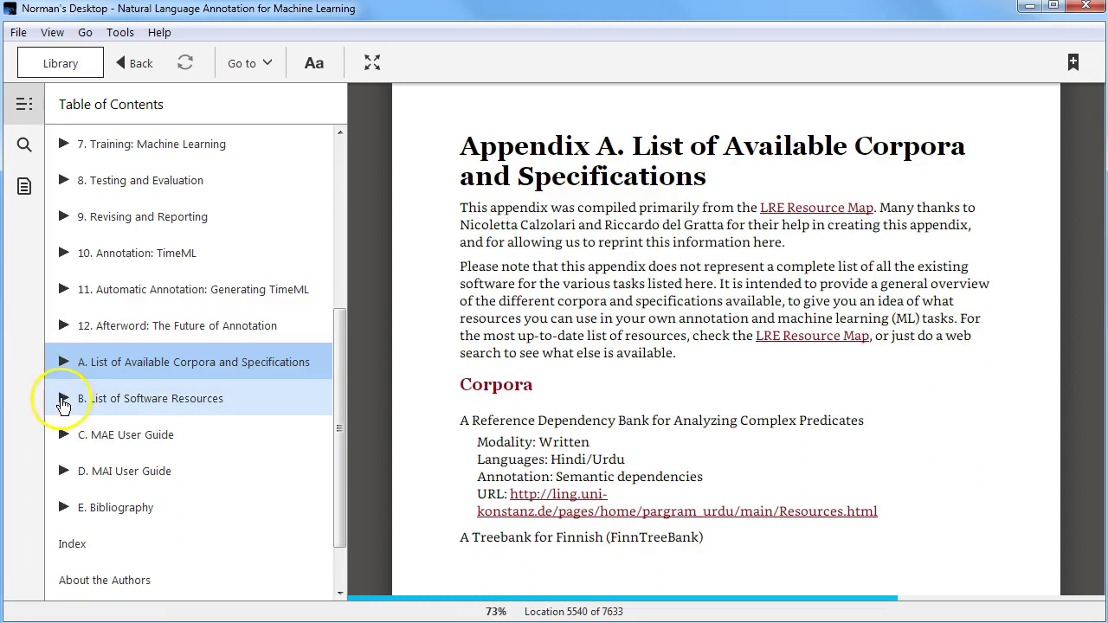
{"action": "left_click", "coordinate": [65, 400]}
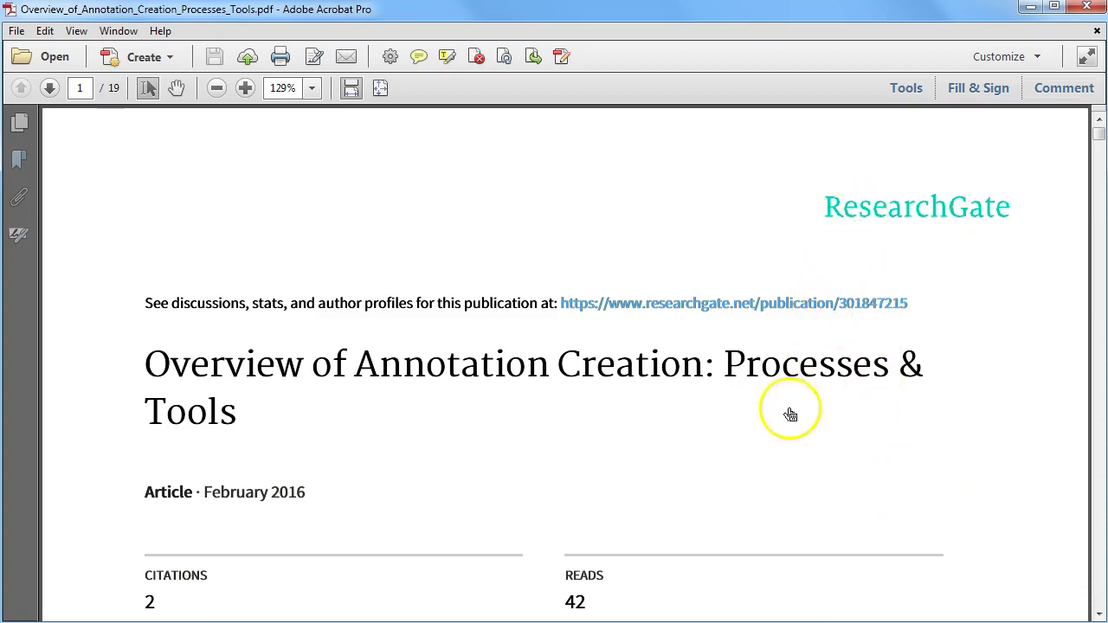
Step: Scroll the 'Overview of Annotation Creation: Processes & Tools' article from page 1 onto page 2
{"action": "scroll", "coordinate": [788, 408], "scroll_direction": "down", "scroll_amount": 3}
{"action": "scroll", "coordinate": [790, 408], "scroll_direction": "down", "scroll_amount": 20}
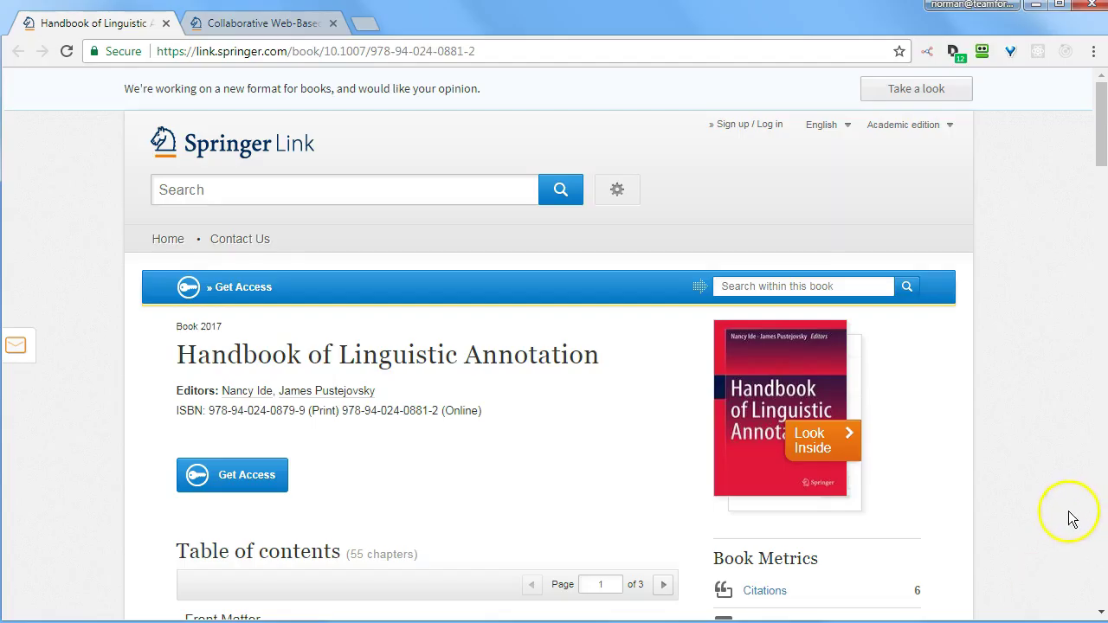
Step: Scroll down the Handbook of Linguistic Annotation's 55-chapter list, then back up slightly
{"action": "scroll", "coordinate": [1065, 520], "scroll_direction": "down", "scroll_amount": 3}
{"action": "scroll", "coordinate": [1060, 514], "scroll_direction": "down", "scroll_amount": 1}
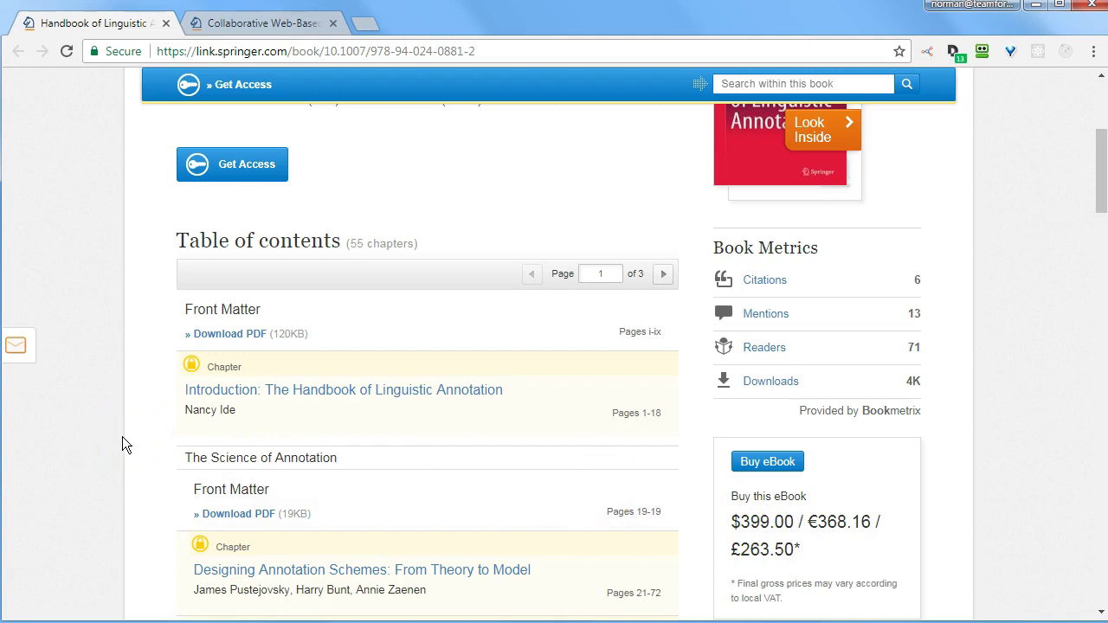
{"action": "scroll", "coordinate": [123, 436], "scroll_direction": "down", "scroll_amount": 2}
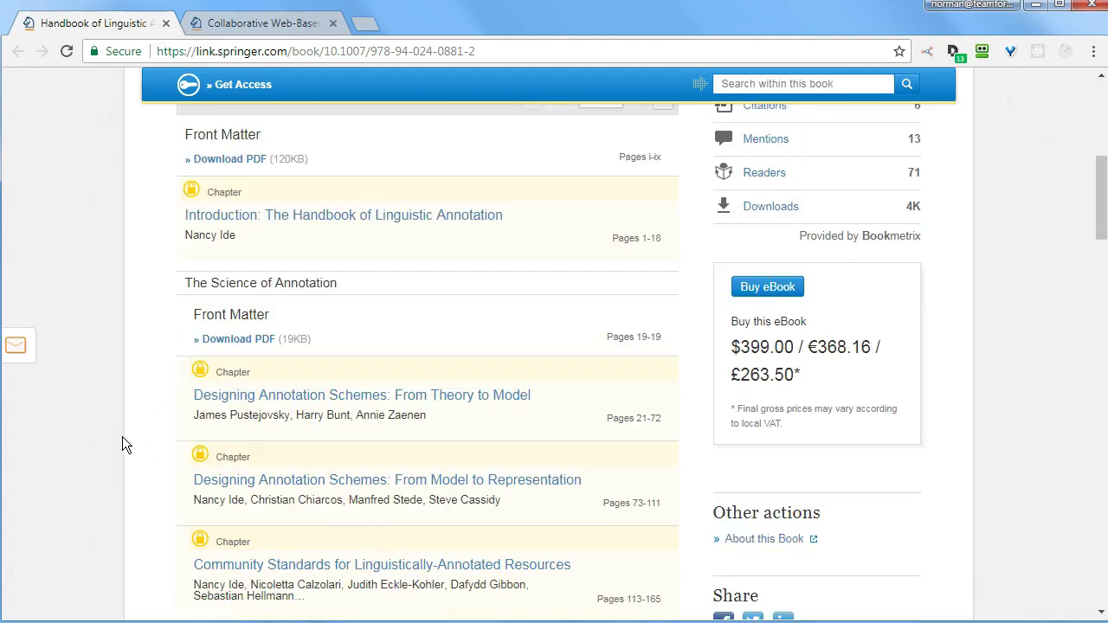
{"action": "scroll", "coordinate": [122, 437], "scroll_direction": "down", "scroll_amount": 2}
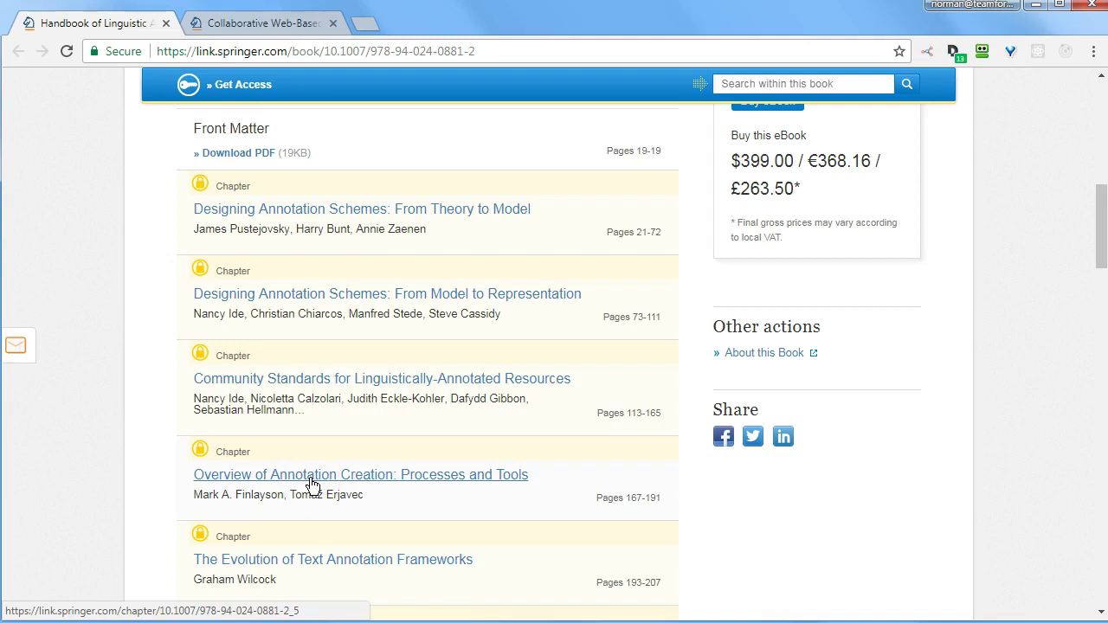
{"action": "scroll", "coordinate": [311, 483], "scroll_direction": "down", "scroll_amount": 5}
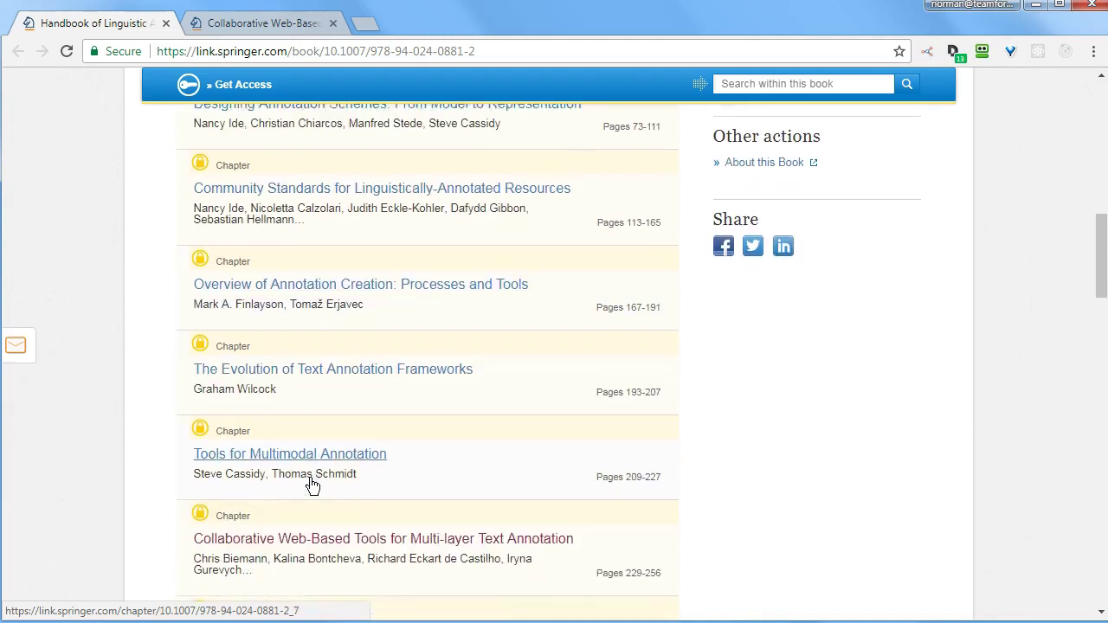
{"action": "scroll", "coordinate": [310, 479], "scroll_direction": "down", "scroll_amount": 4}
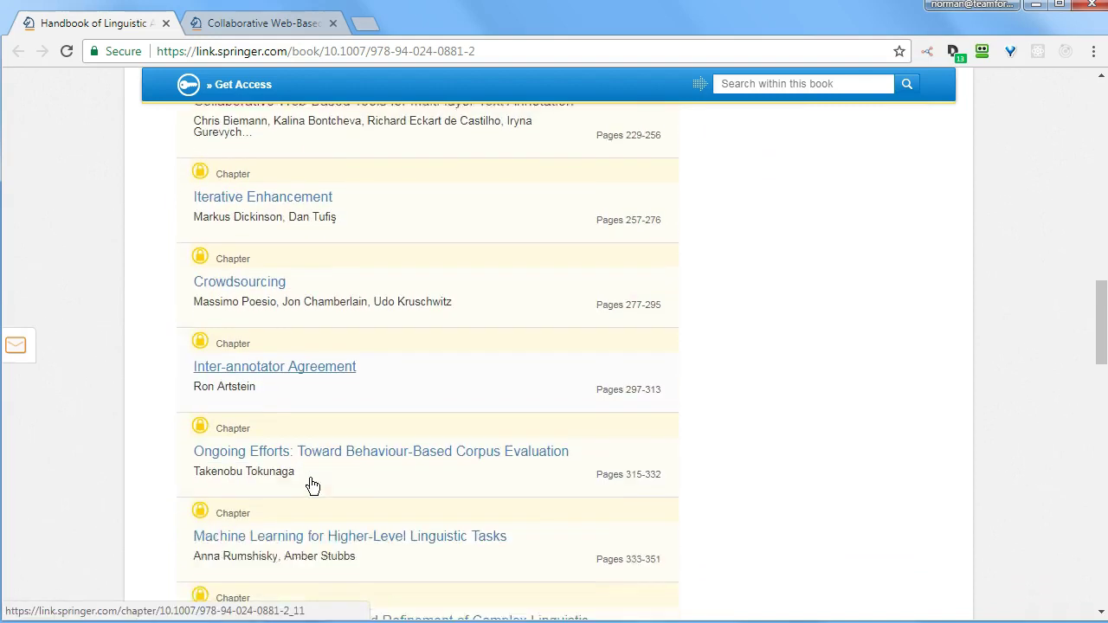
{"action": "scroll", "coordinate": [311, 485], "scroll_direction": "down", "scroll_amount": 8}
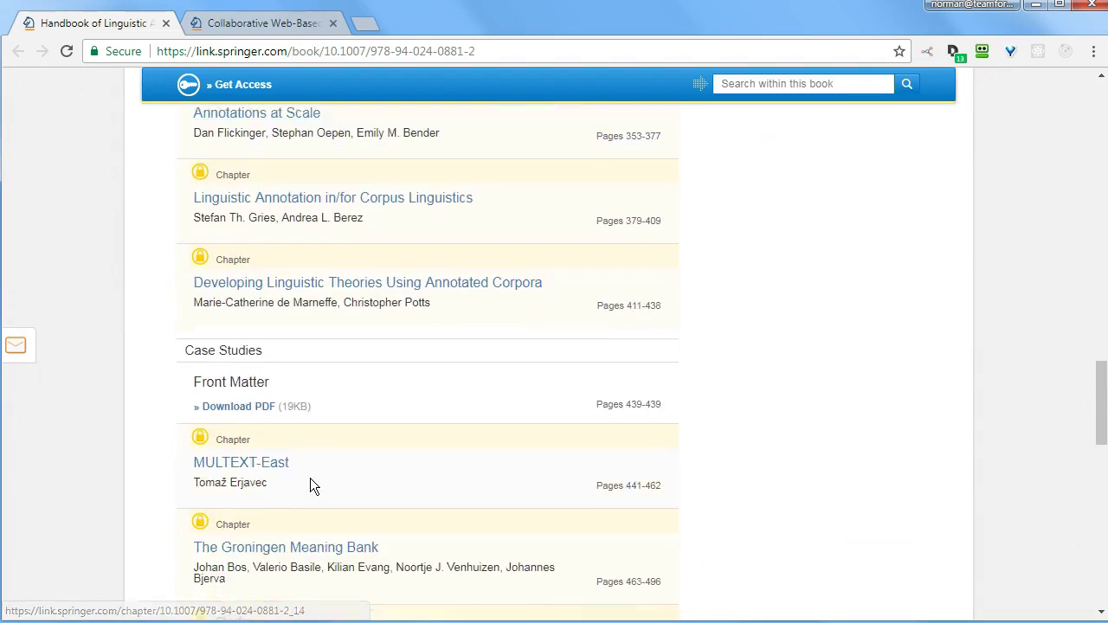
{"action": "scroll", "coordinate": [312, 486], "scroll_direction": "down", "scroll_amount": 3}
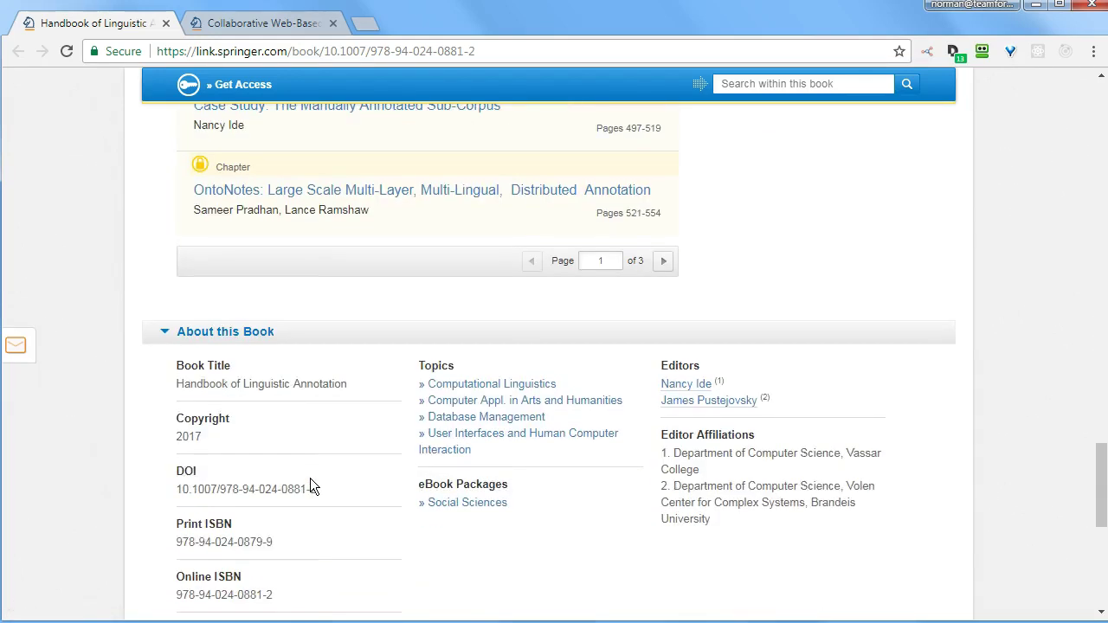
{"action": "scroll", "coordinate": [310, 485], "scroll_direction": "up", "scroll_amount": 20}
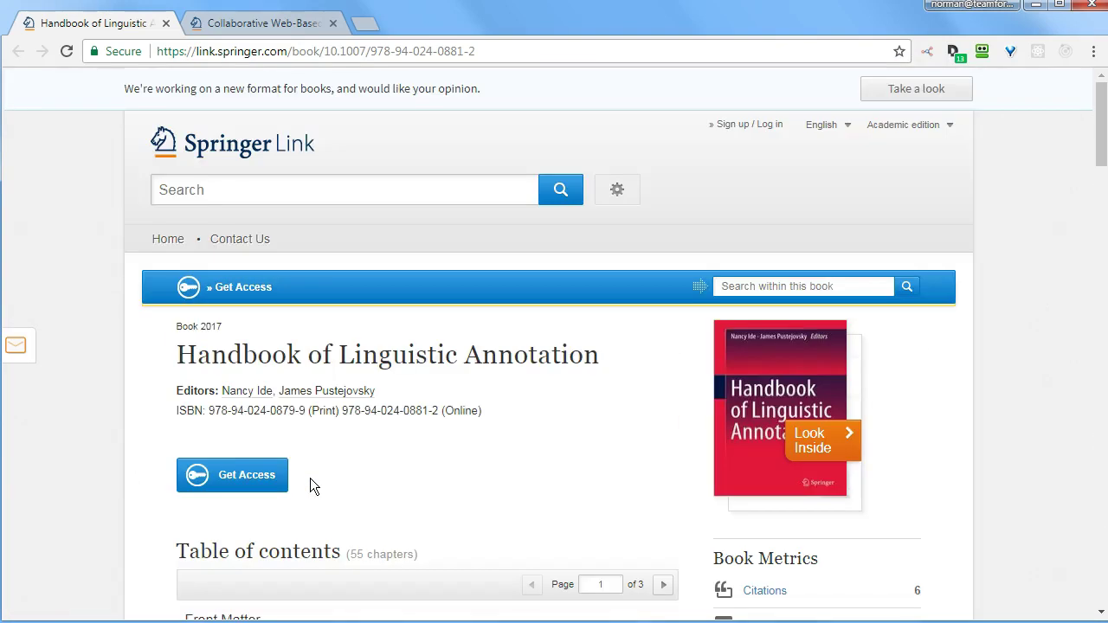
{"action": "key", "text": "ctrl+Tab"}
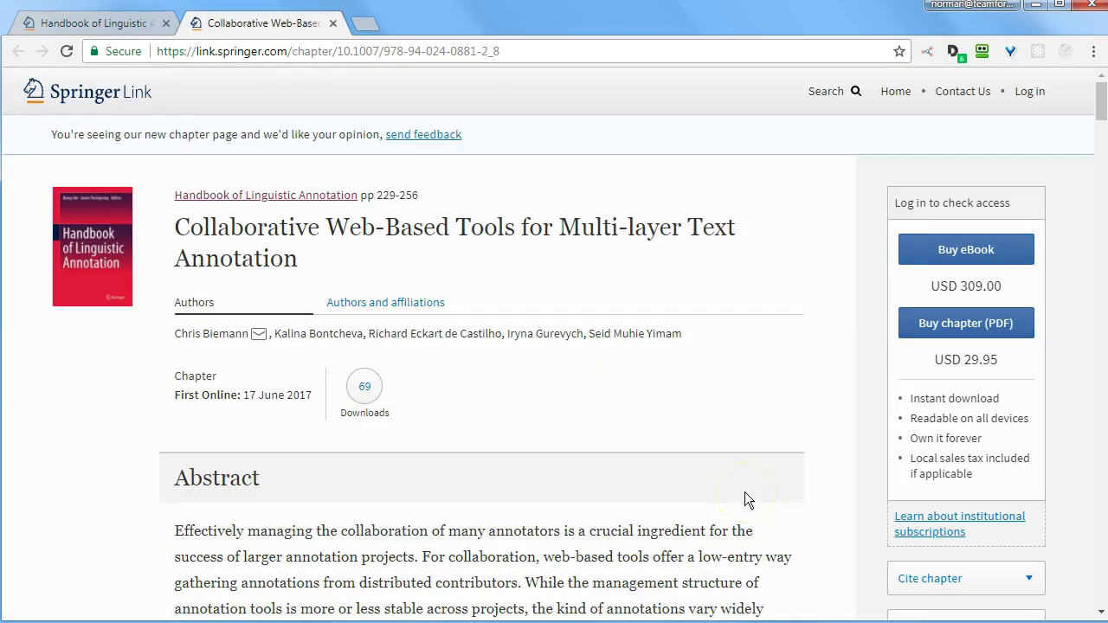
{"action": "scroll", "coordinate": [688, 419], "scroll_direction": "down", "scroll_amount": 1}
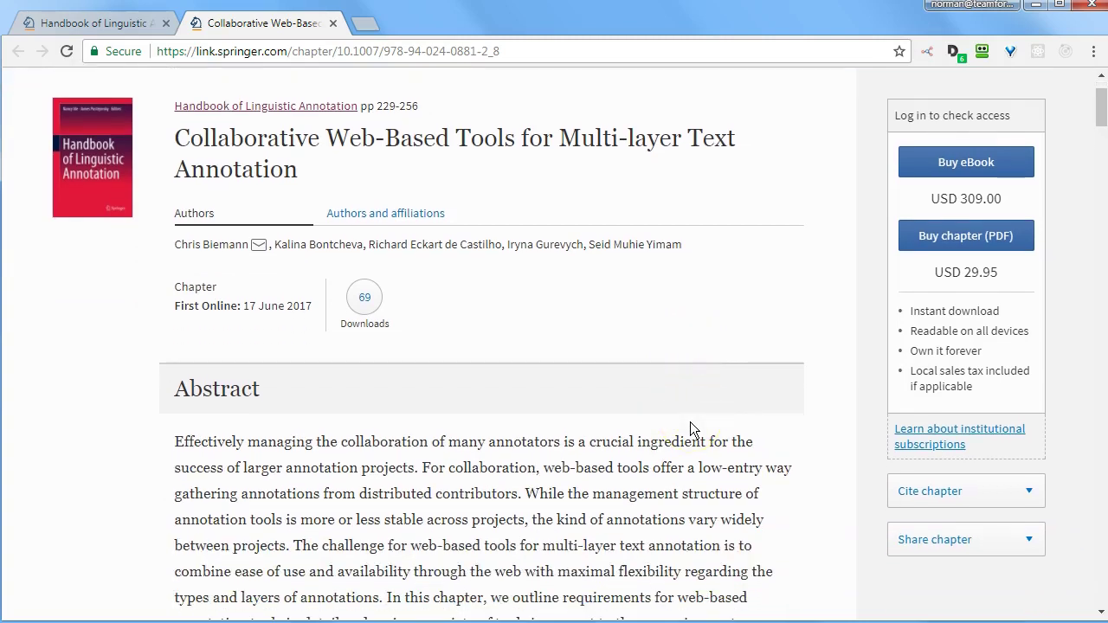
{"action": "scroll", "coordinate": [690, 421], "scroll_direction": "down", "scroll_amount": 3}
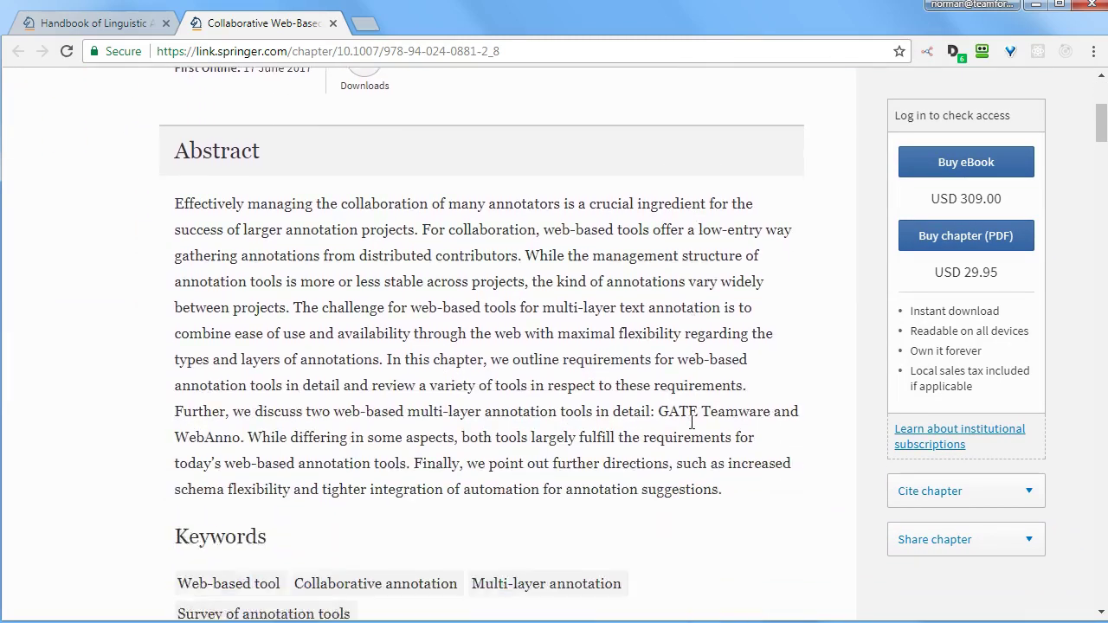
{"action": "scroll", "coordinate": [691, 422], "scroll_direction": "down", "scroll_amount": 1}
{"action": "left_click", "coordinate": [651, 396]}
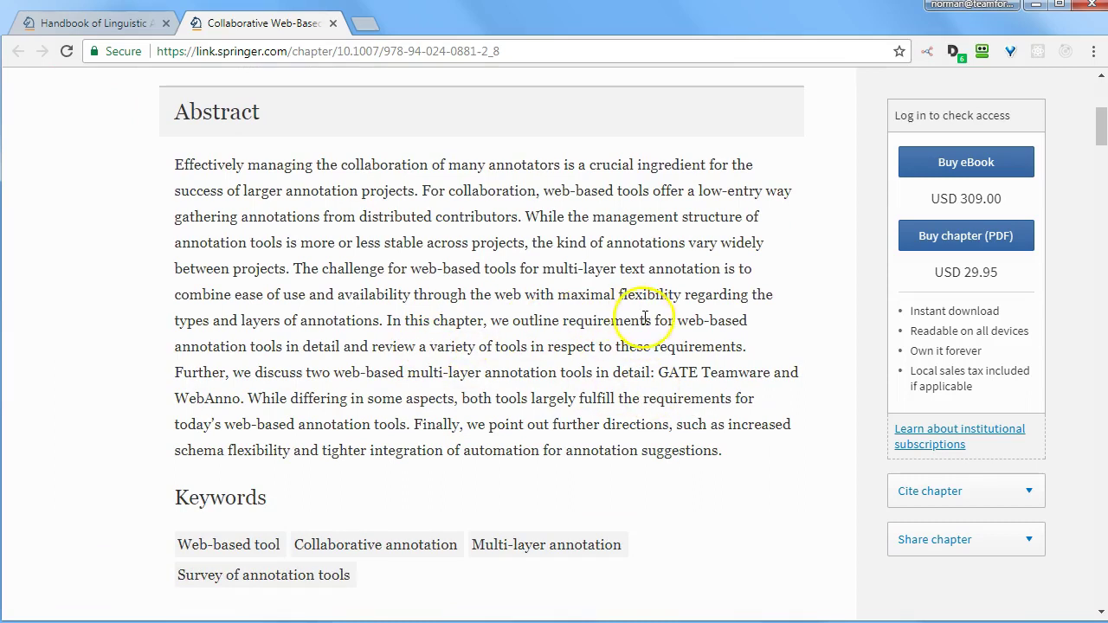
{"action": "left_click_drag", "start_coordinate": [645, 317], "coordinate": [437, 355]}
{"action": "left_click_drag", "start_coordinate": [652, 353], "coordinate": [760, 349]}
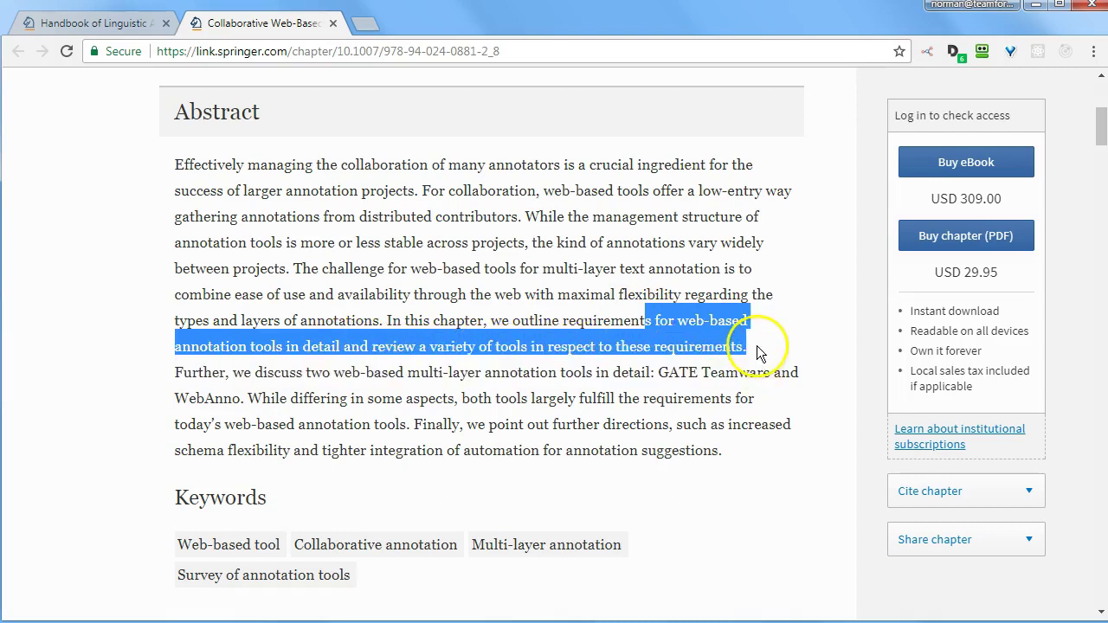
{"action": "left_click", "coordinate": [524, 408]}
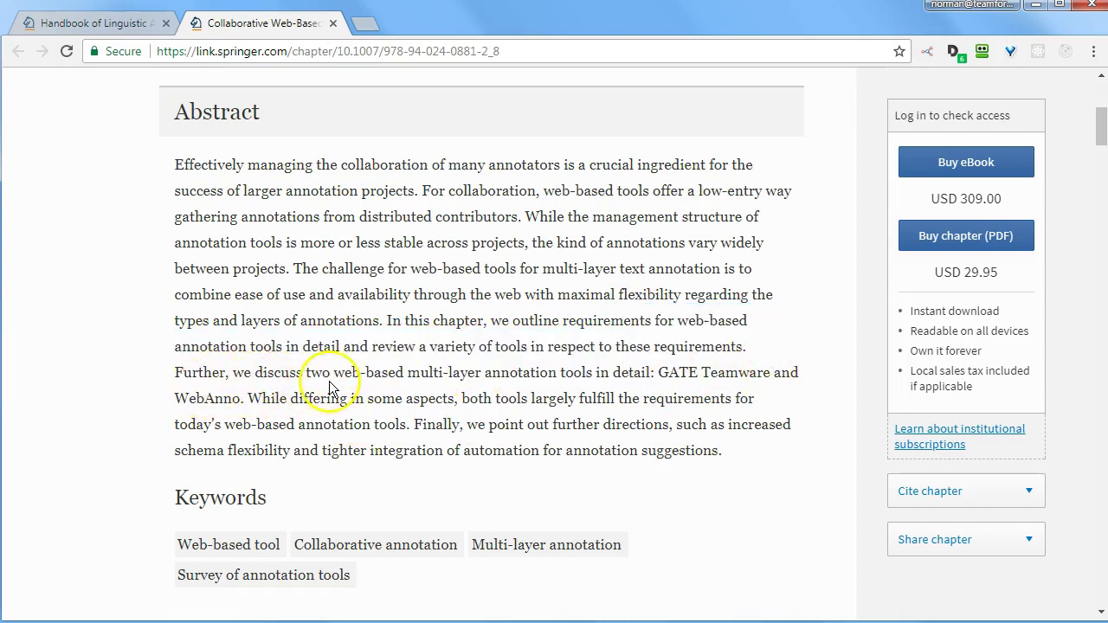